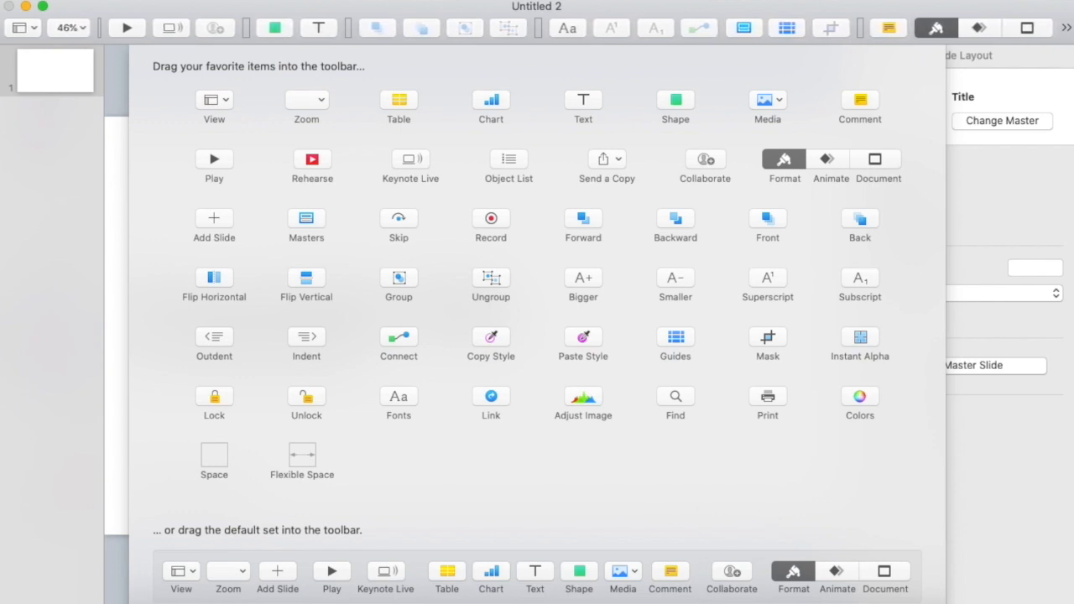
Step: Finish customizing the toolbar, insert a circle, and enlarge it in the left half of the slide
key(Return)
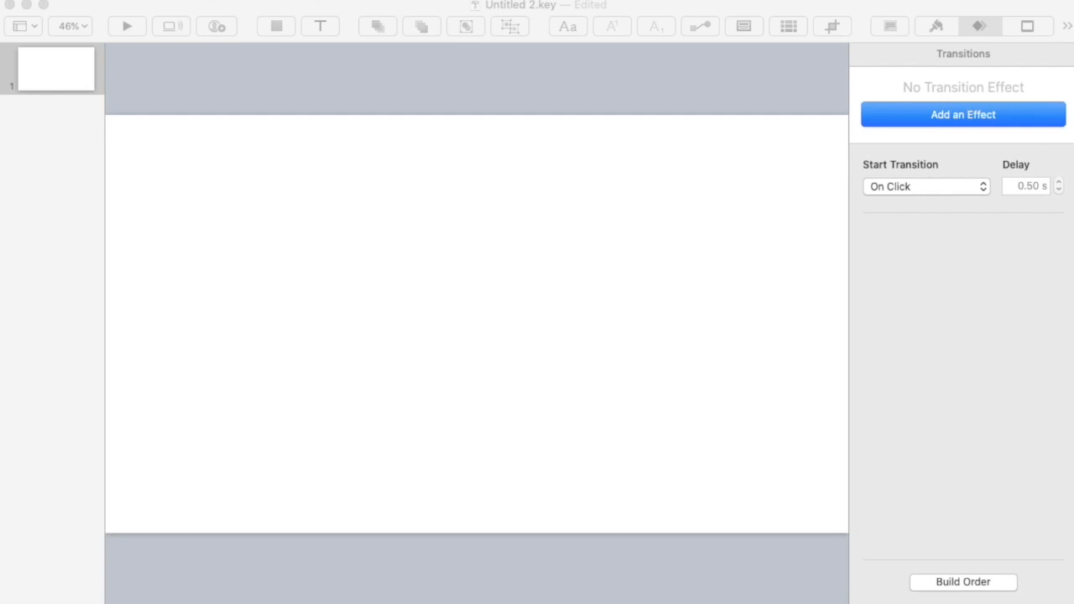
click(416, 73)
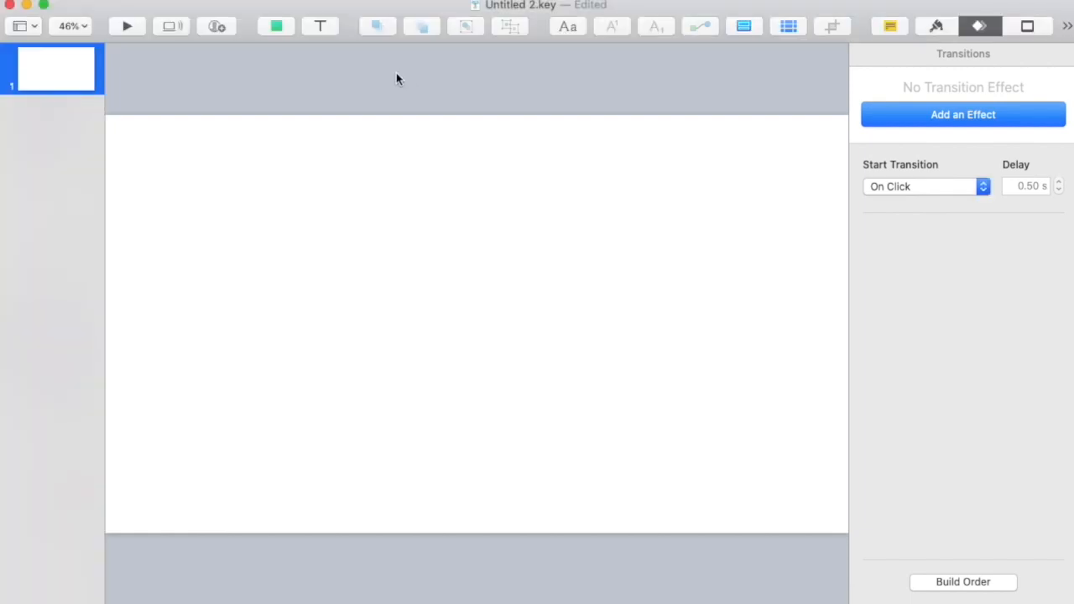
click(280, 28)
click(408, 164)
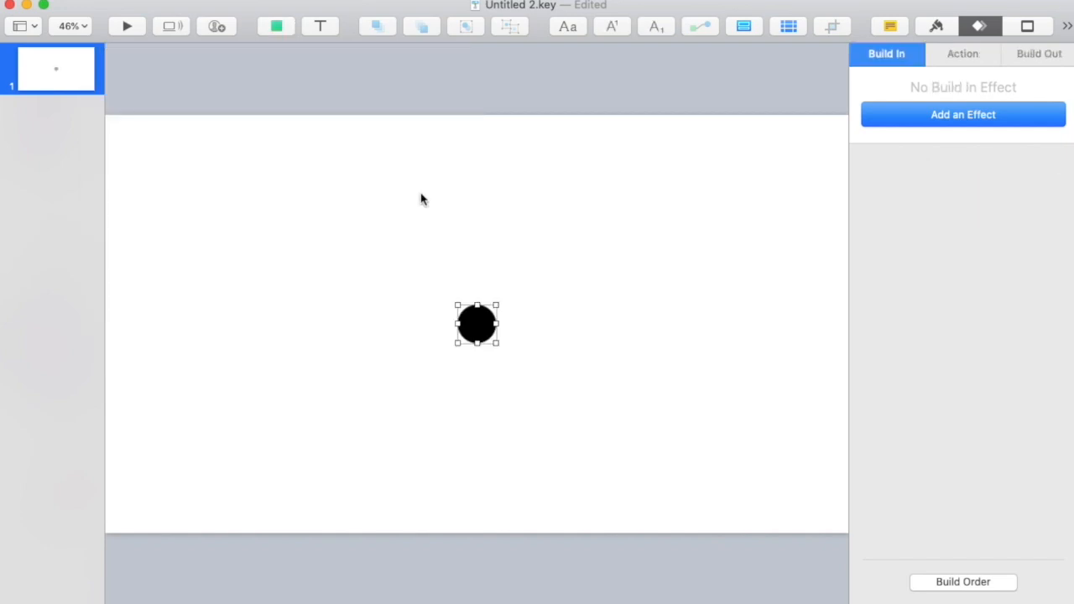
drag(496, 304, 297, 307)
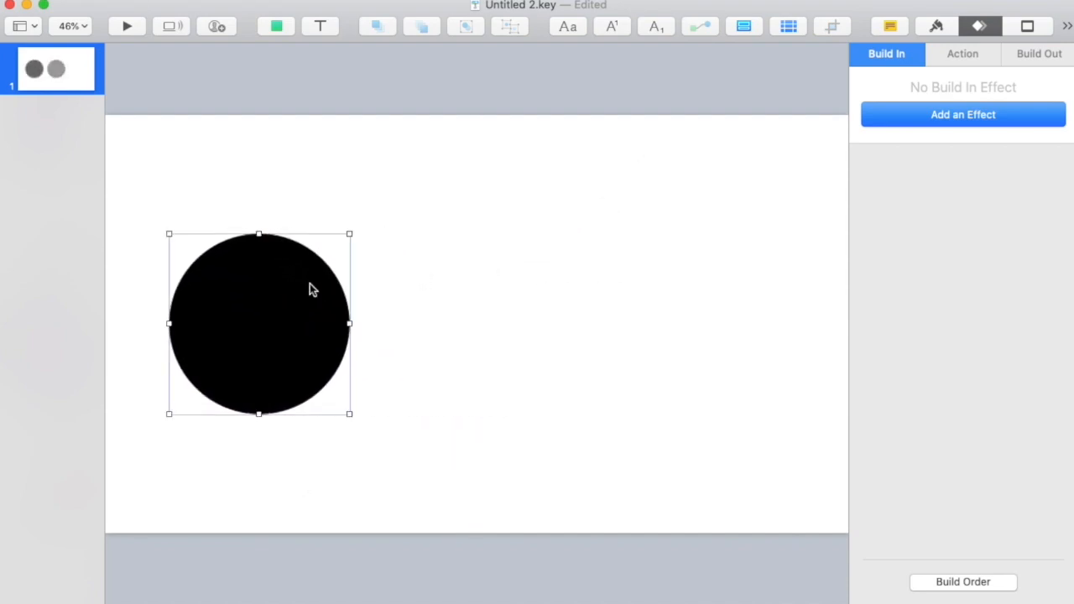
click(316, 195)
click(263, 290)
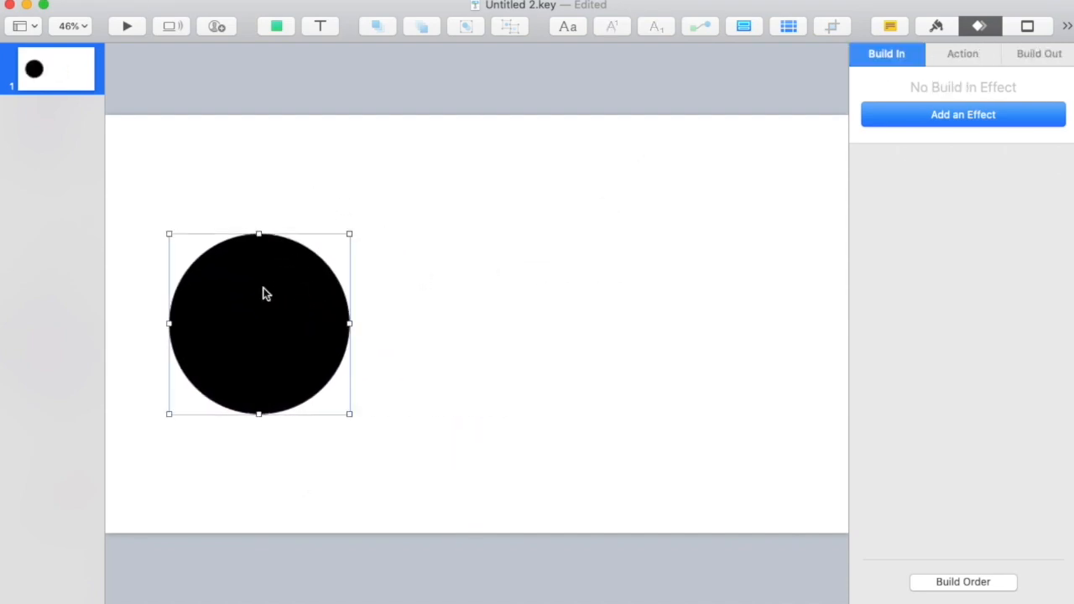
drag(290, 275, 691, 285)
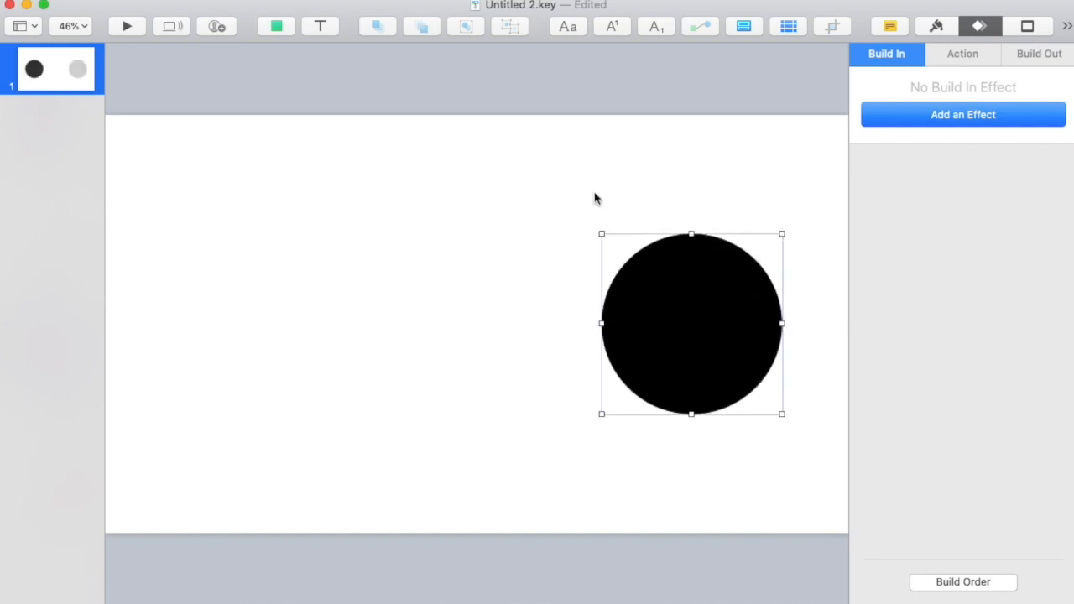
click(596, 232)
key(super+z)
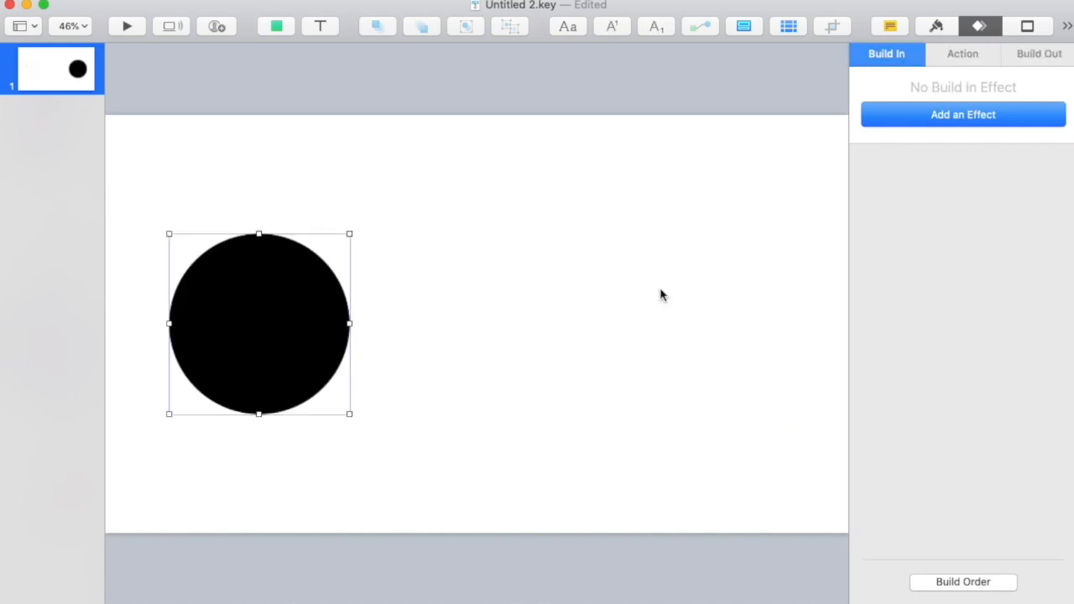
click(202, 177)
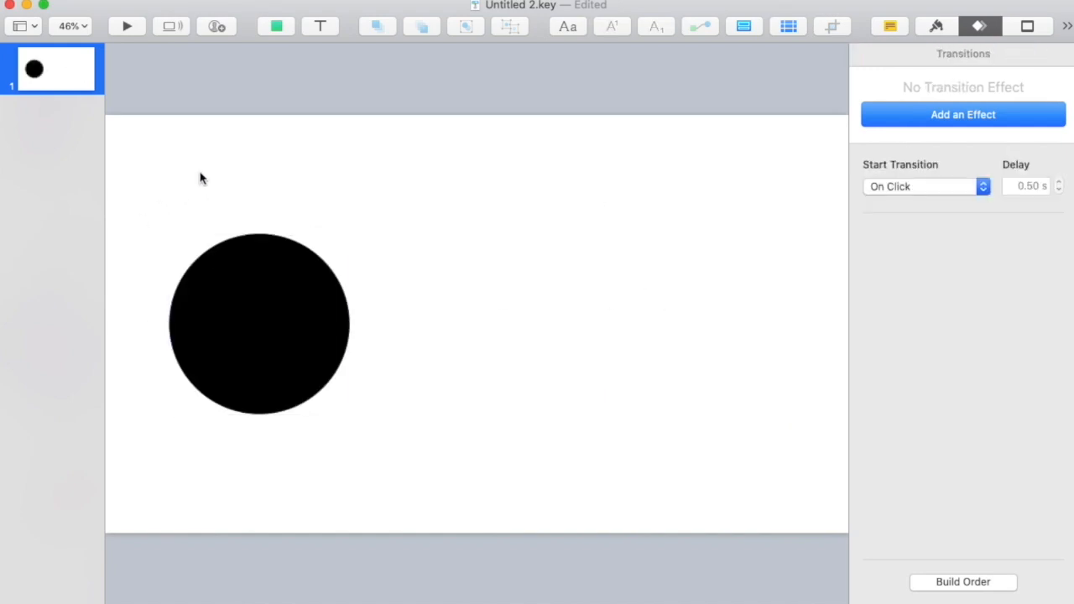
Step: Duplicate slide 1 and move the circle on the copy straight across to the right side of the slide
click(54, 76)
key(cmd+d)
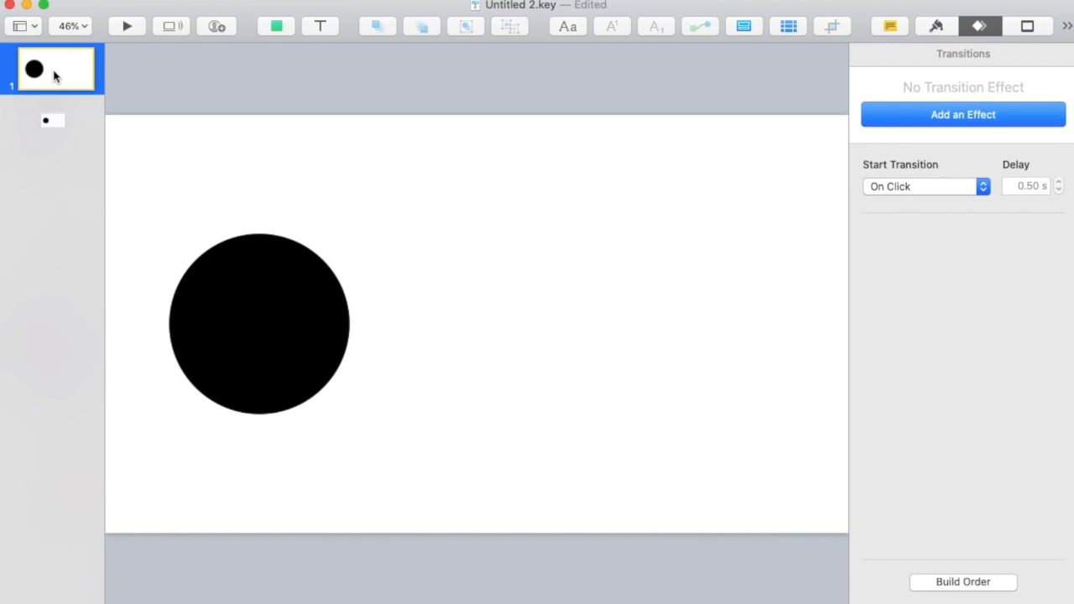
click(53, 81)
click(54, 96)
click(50, 77)
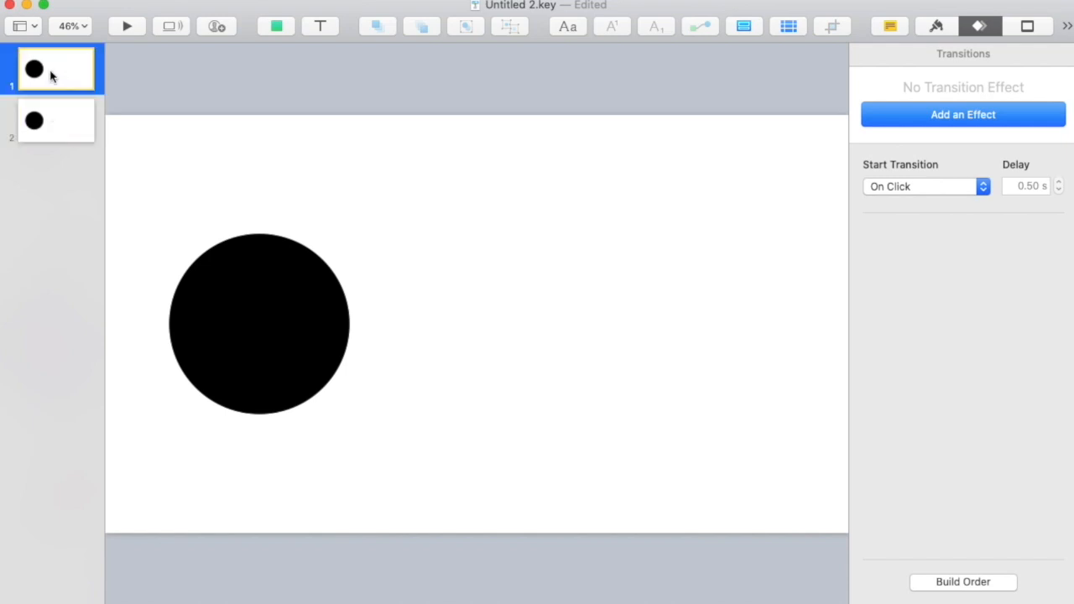
click(46, 126)
drag(290, 329, 687, 343)
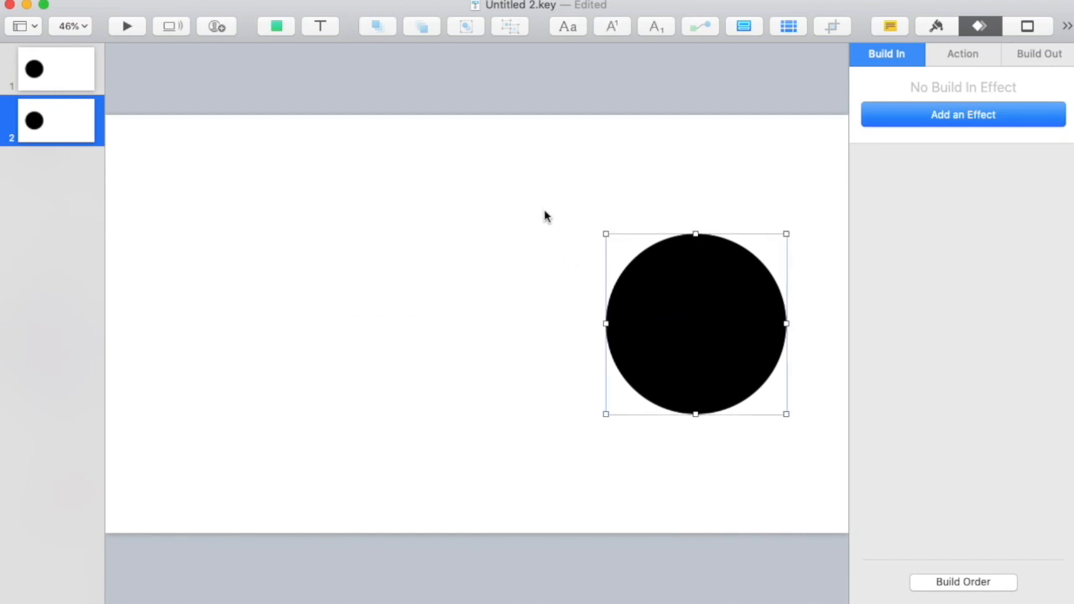
click(476, 201)
Step: Add a Magic Move transition to slide 1
click(48, 73)
click(52, 126)
click(57, 76)
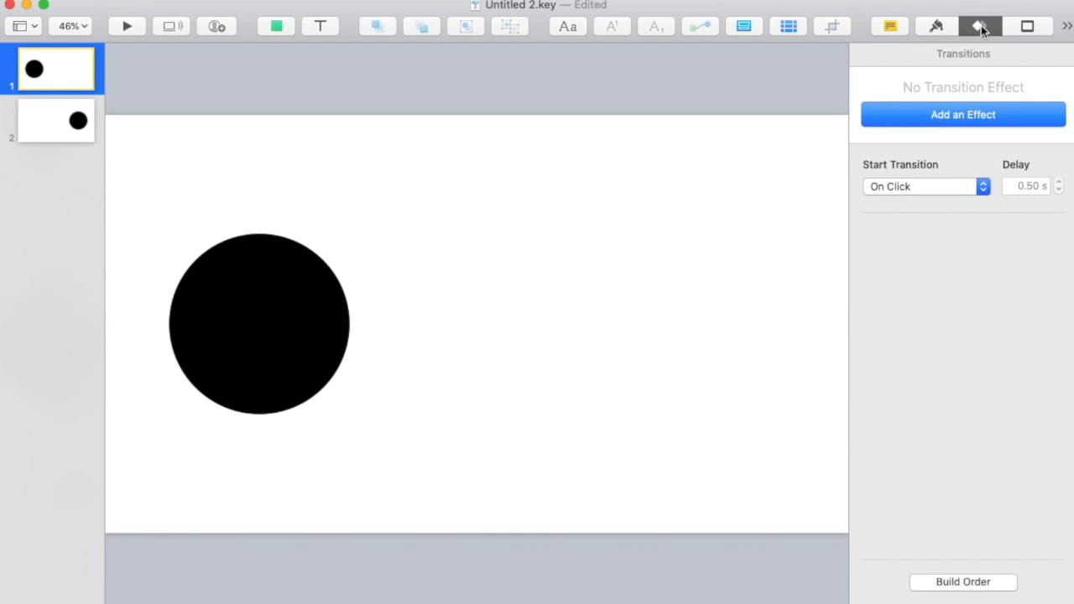
click(952, 119)
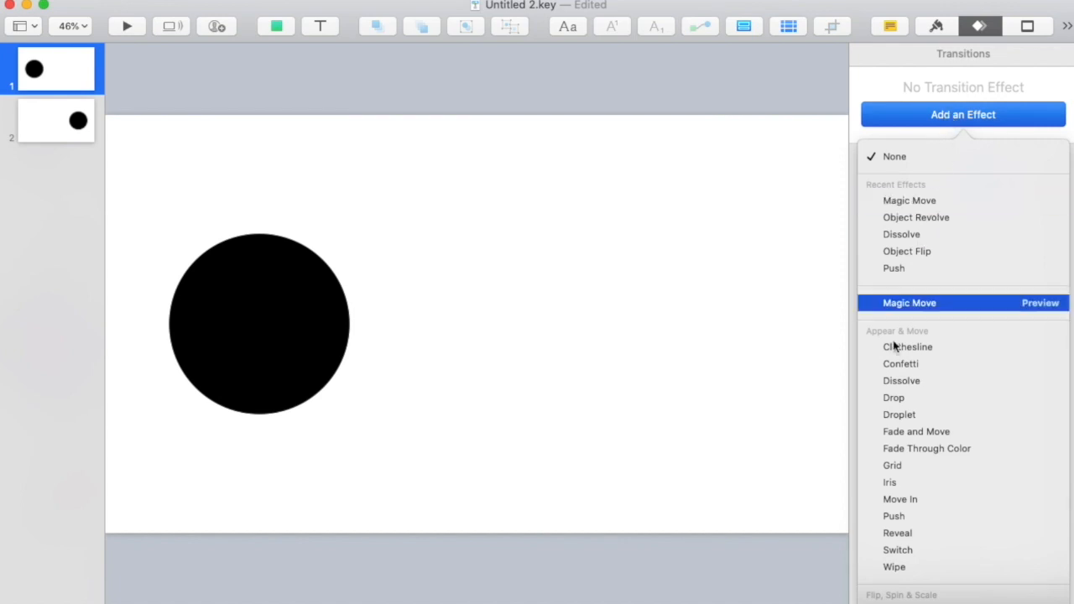
click(914, 200)
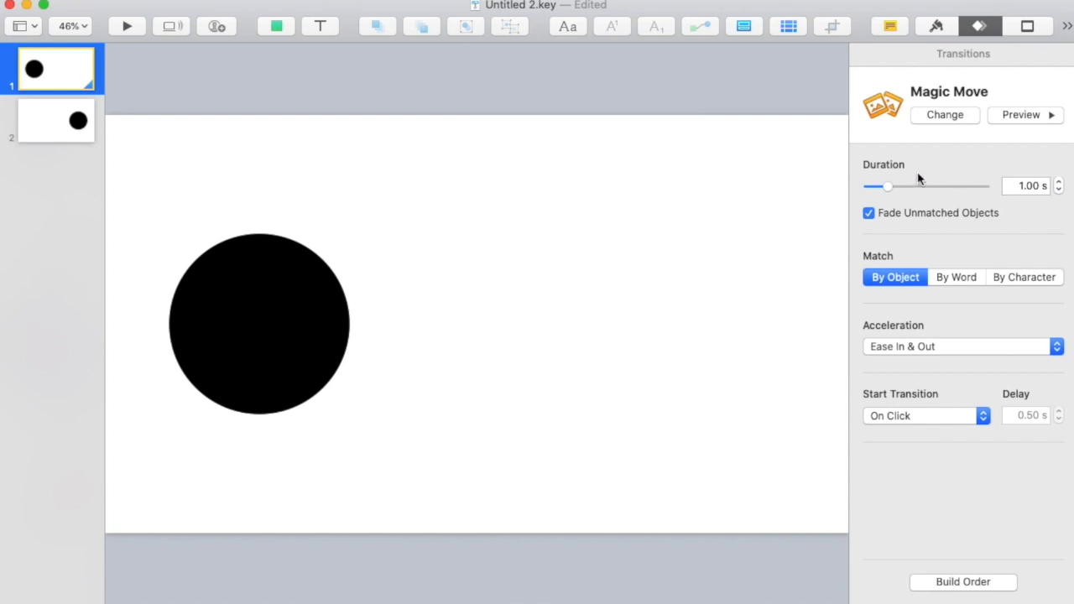
Step: Preview slide 1's Magic Move transition to examine how the circle moves
click(1023, 118)
click(1022, 118)
click(1058, 191)
click(1025, 115)
Step: Try the Ease In and Ease Out acceleration options for the Magic Move, previewing the transition with each
click(954, 350)
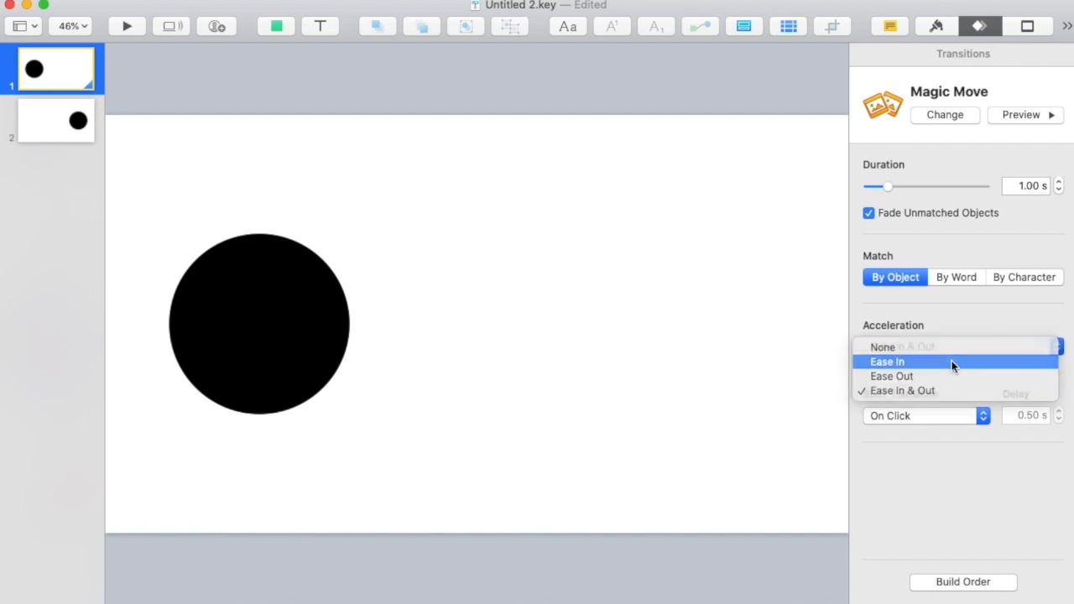
click(954, 360)
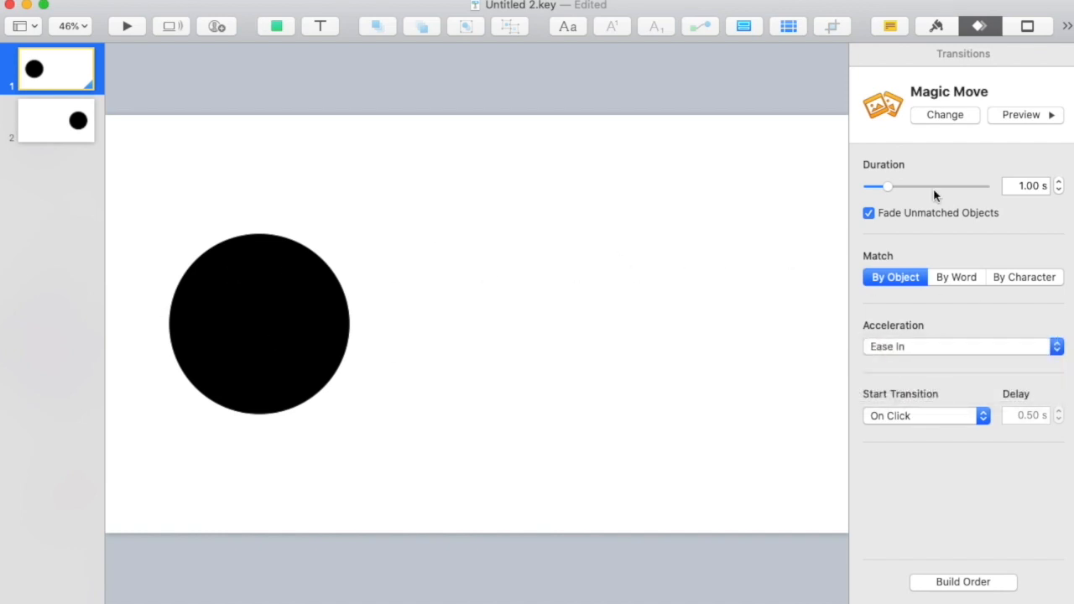
click(1025, 115)
click(923, 347)
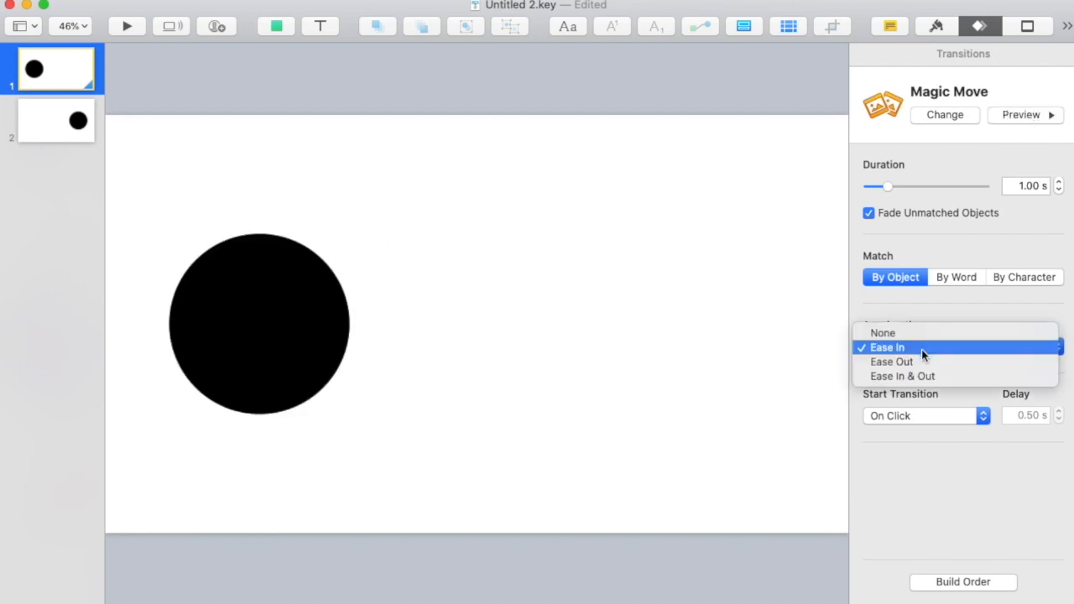
click(922, 362)
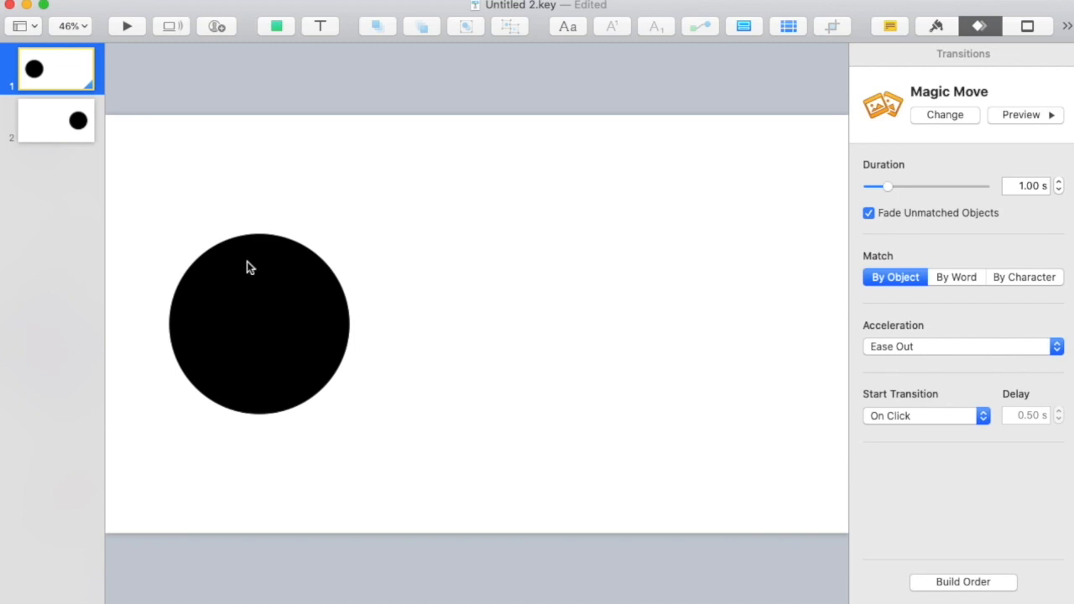
click(1040, 116)
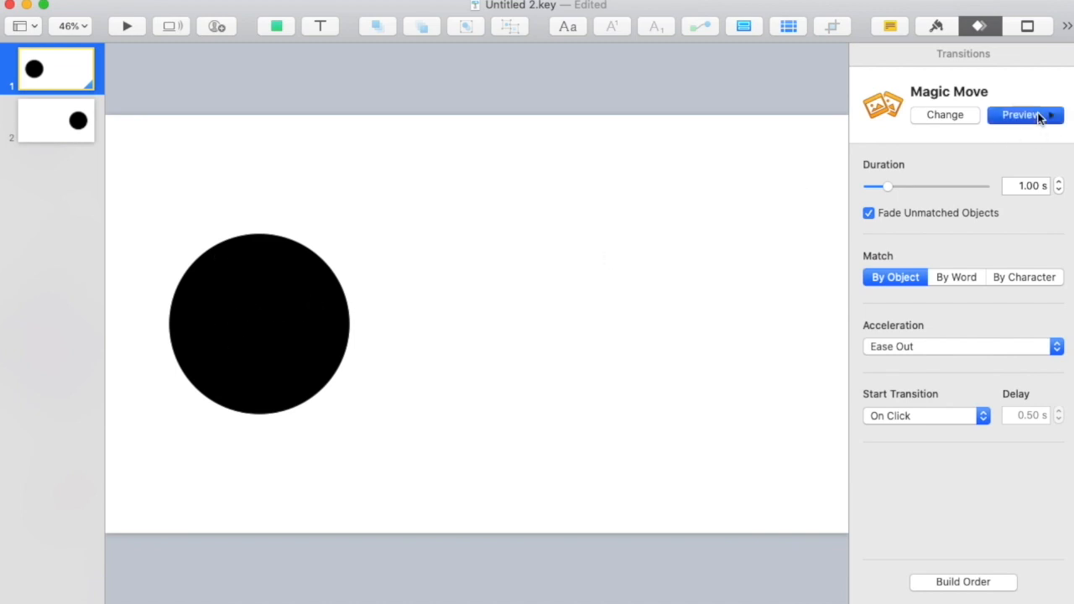
Step: Preview the Magic Move with acceleration set to None, and set it back to Ease In & Out
click(936, 347)
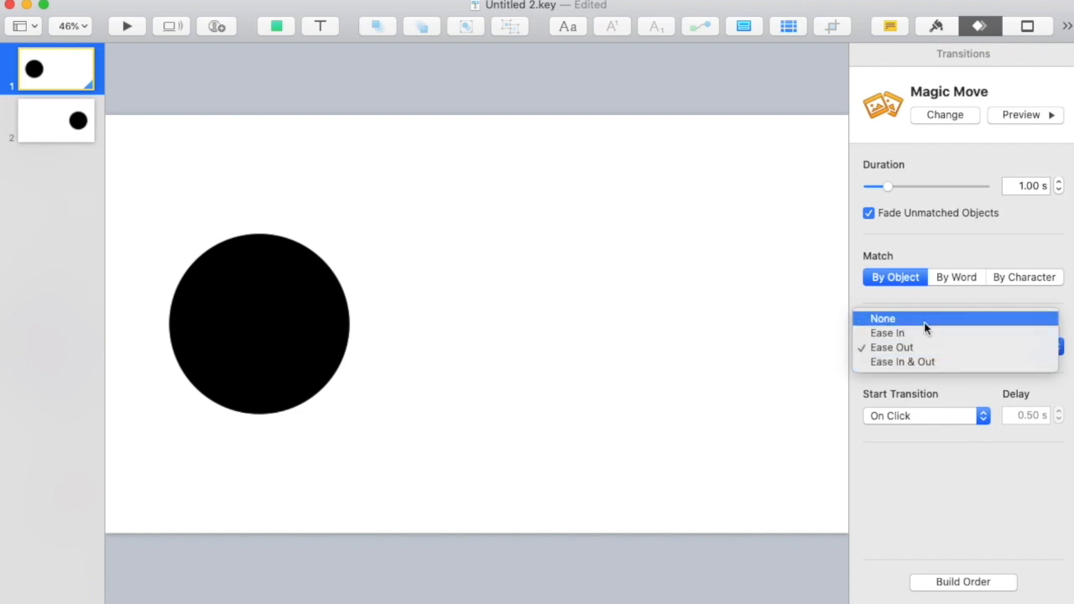
click(924, 319)
click(1017, 116)
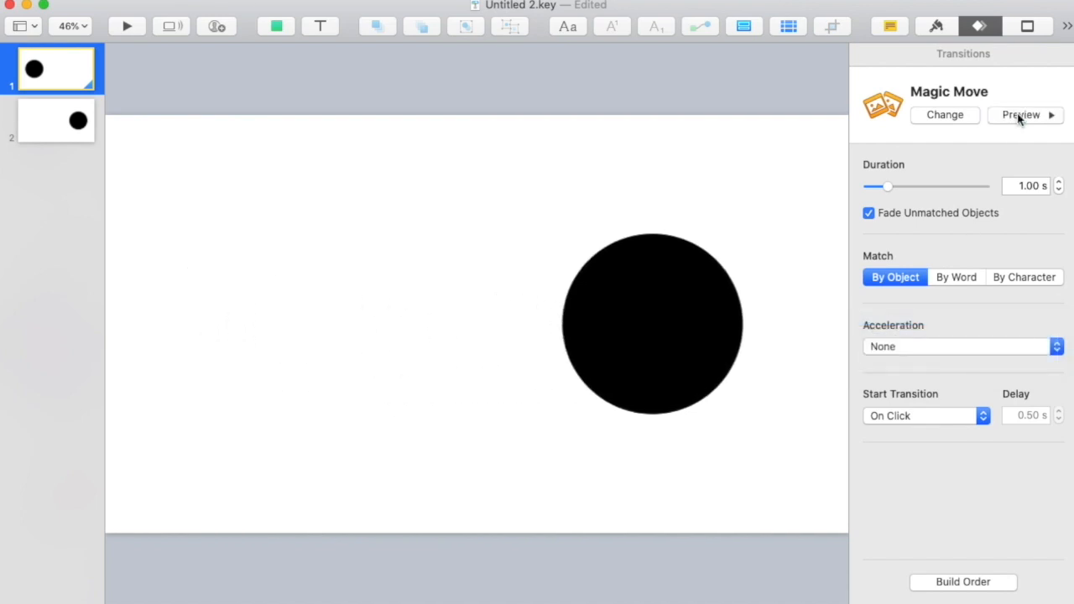
click(908, 345)
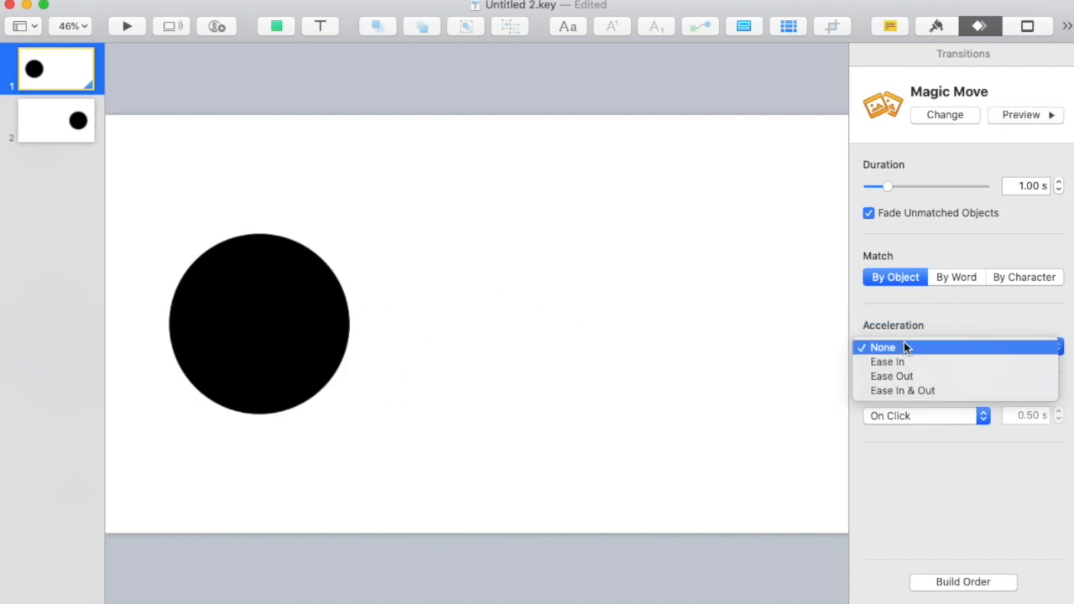
click(901, 391)
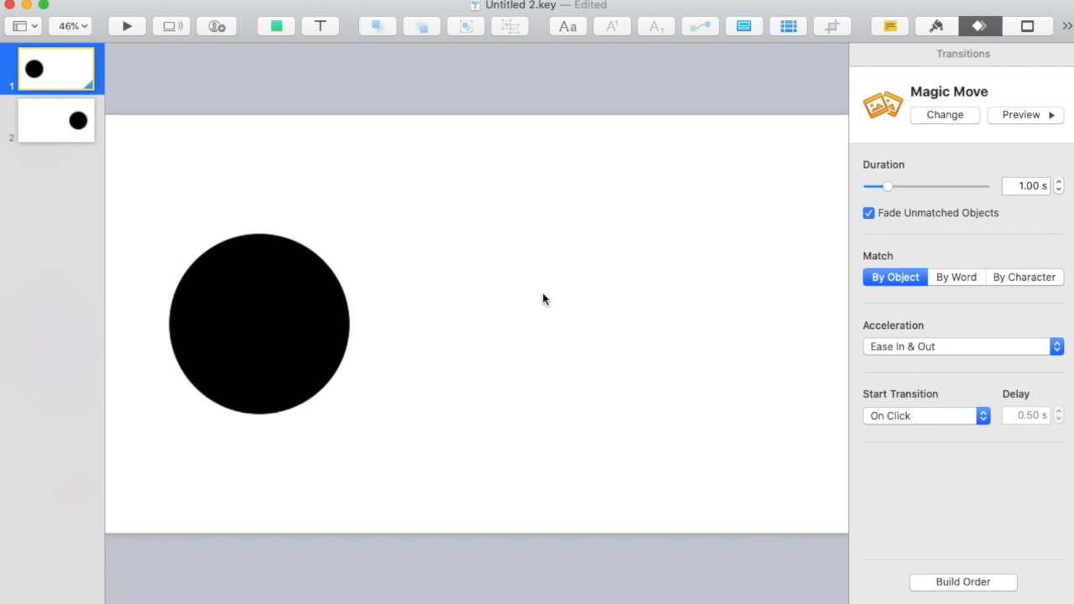
Step: Set slide 1's Magic Move transition to start automatically
click(967, 429)
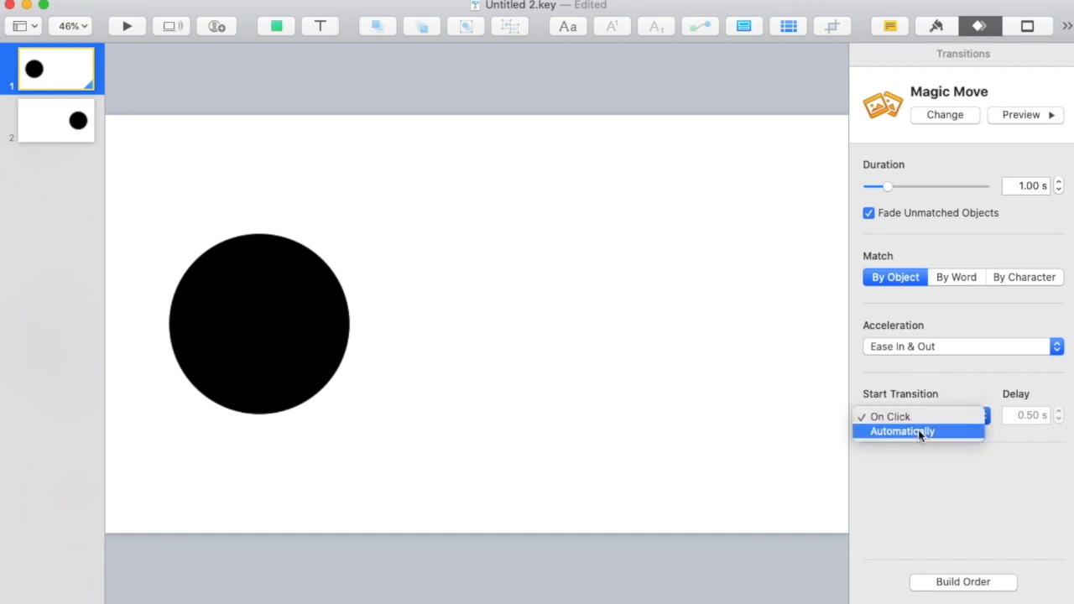
click(918, 429)
Step: Duplicate slide 2 and move the circle on the copy to the centre of the slide
click(51, 128)
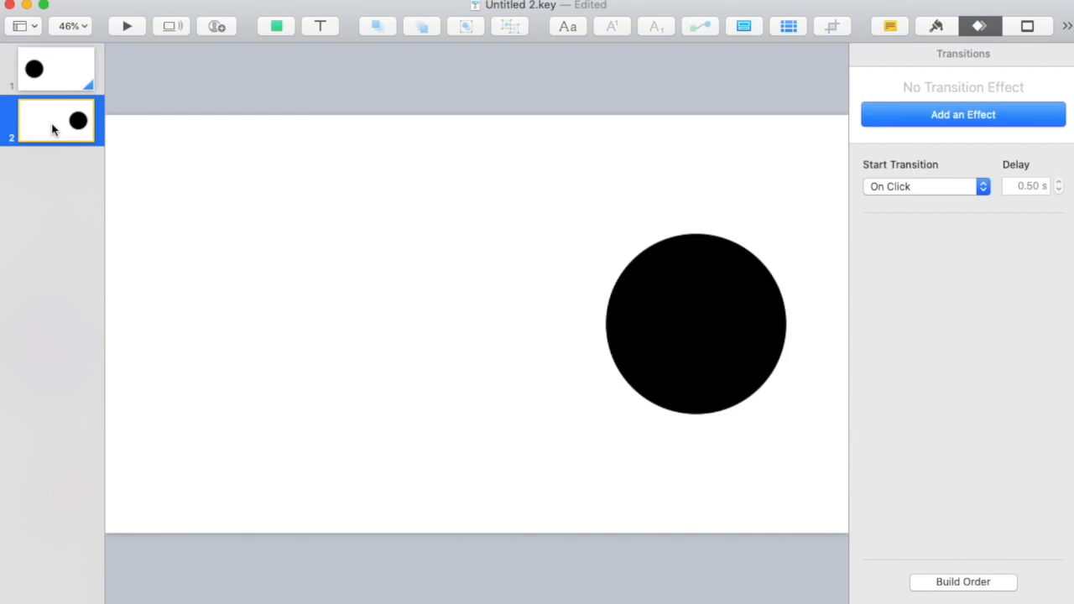
key(super+d)
drag(654, 305, 458, 300)
click(352, 210)
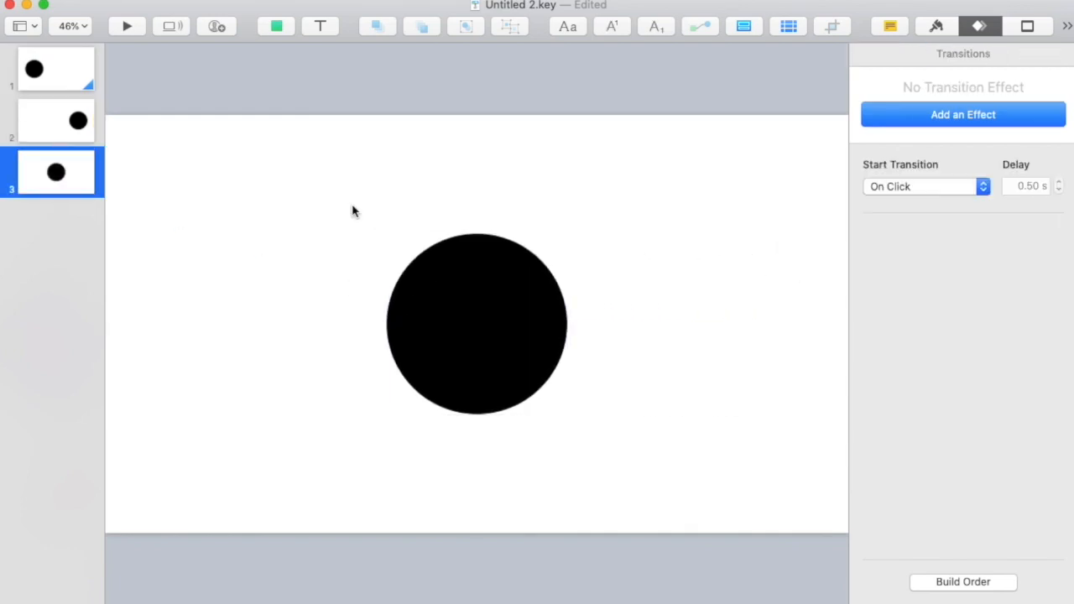
Step: Set slide 2's transition to start automatically
click(44, 125)
click(45, 74)
click(51, 115)
click(928, 188)
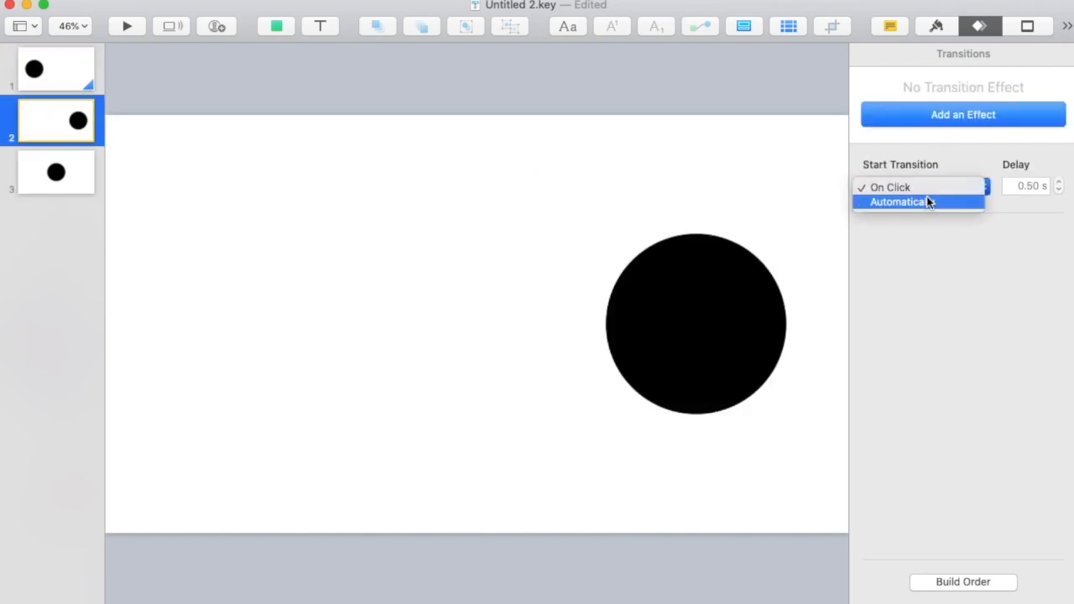
click(928, 203)
Step: Set slide 1's Magic Move transition back to starting on click
click(46, 79)
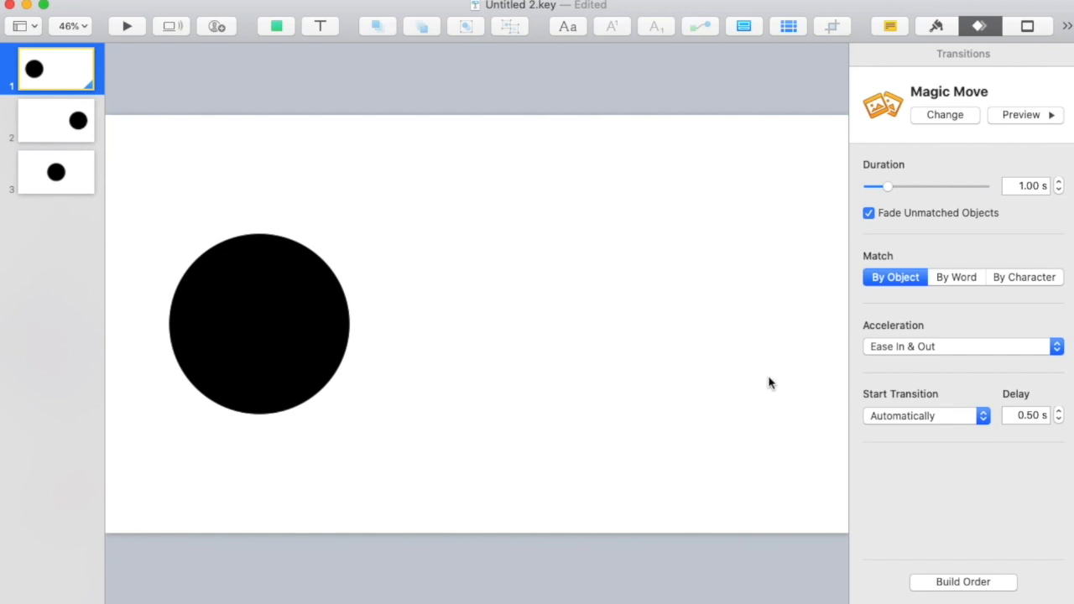
click(882, 415)
click(880, 417)
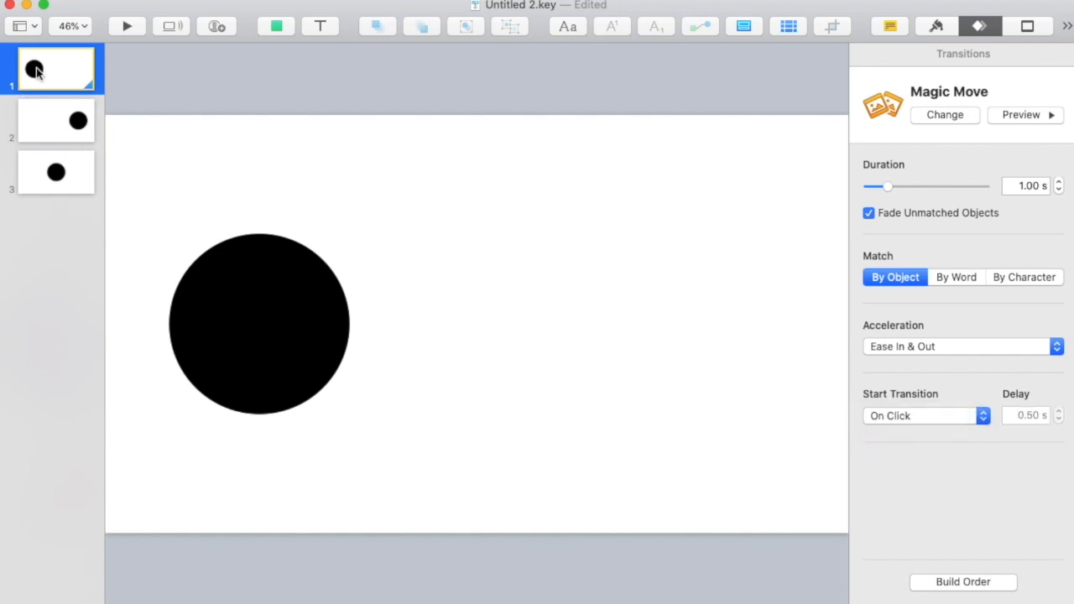
Step: Delete slide 3 with the centred circle
click(43, 109)
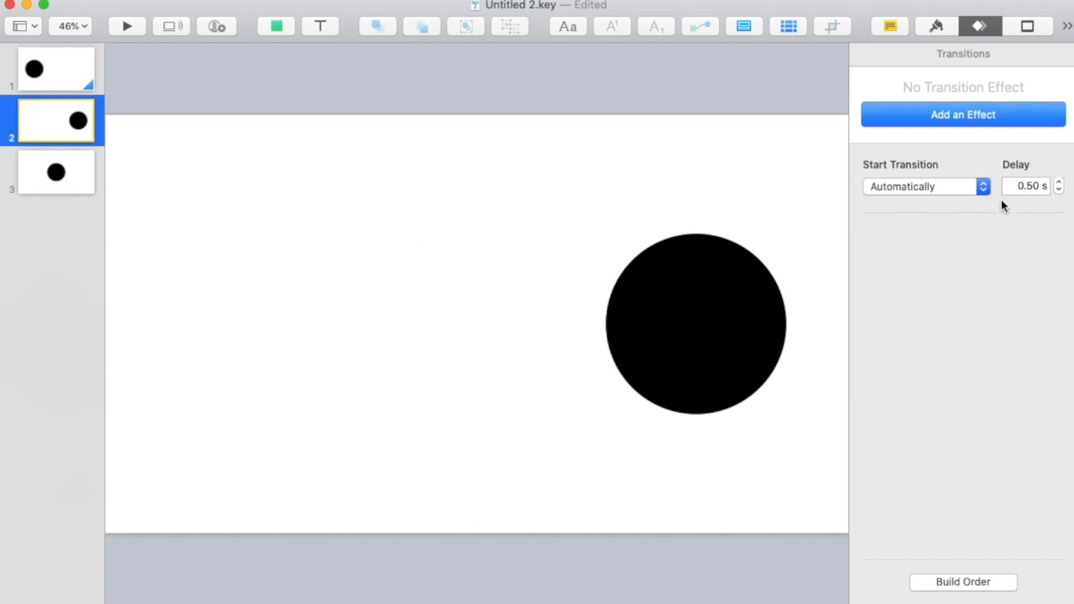
click(61, 180)
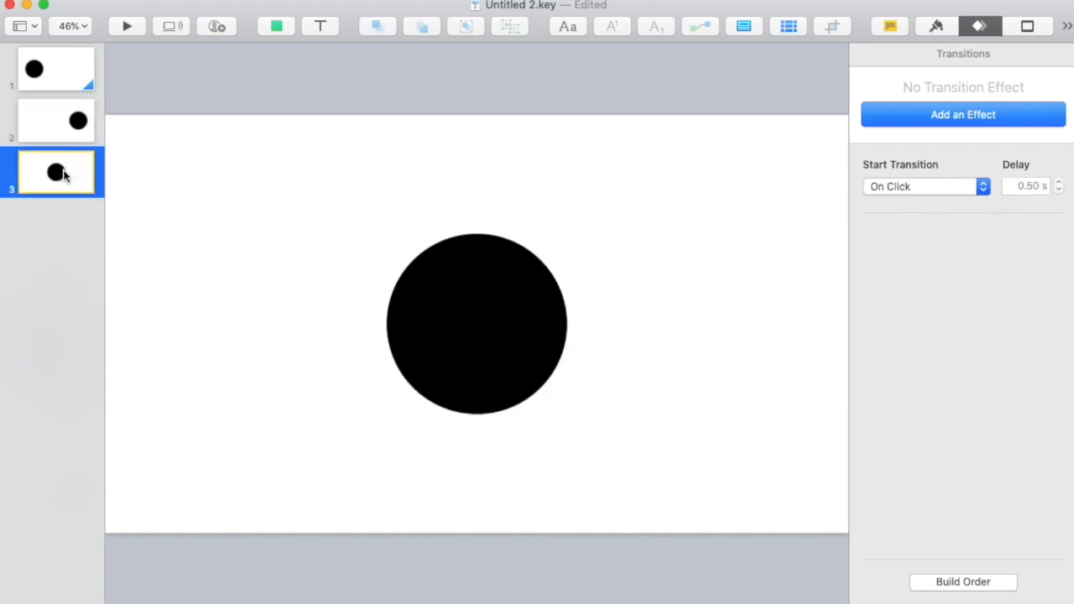
key(Delete)
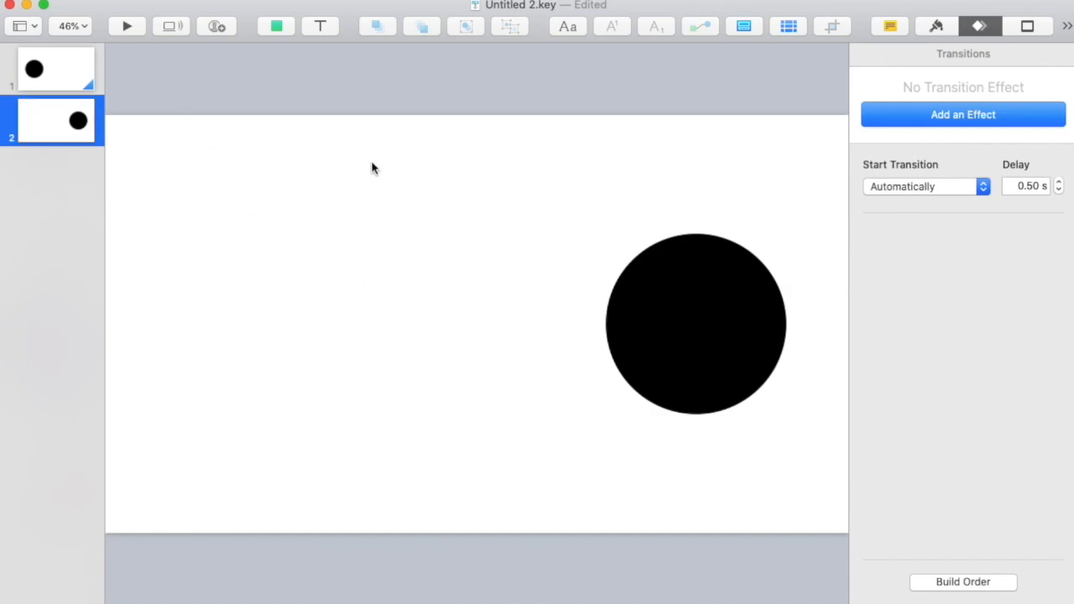
Step: Insert a rounded square from the basic shapes beside the circle on slide 1
click(47, 76)
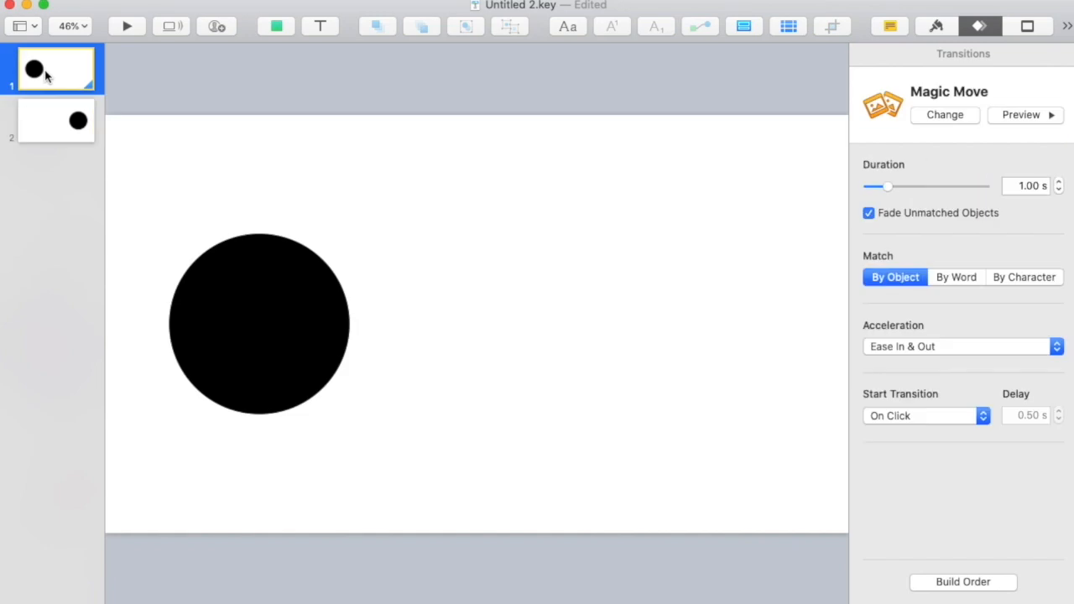
click(277, 28)
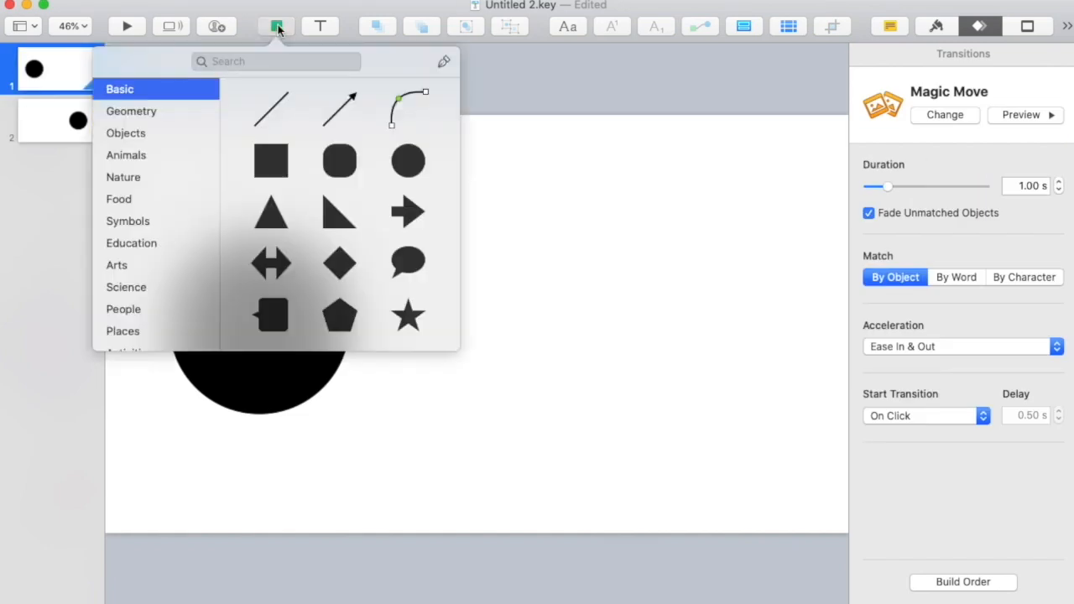
click(345, 166)
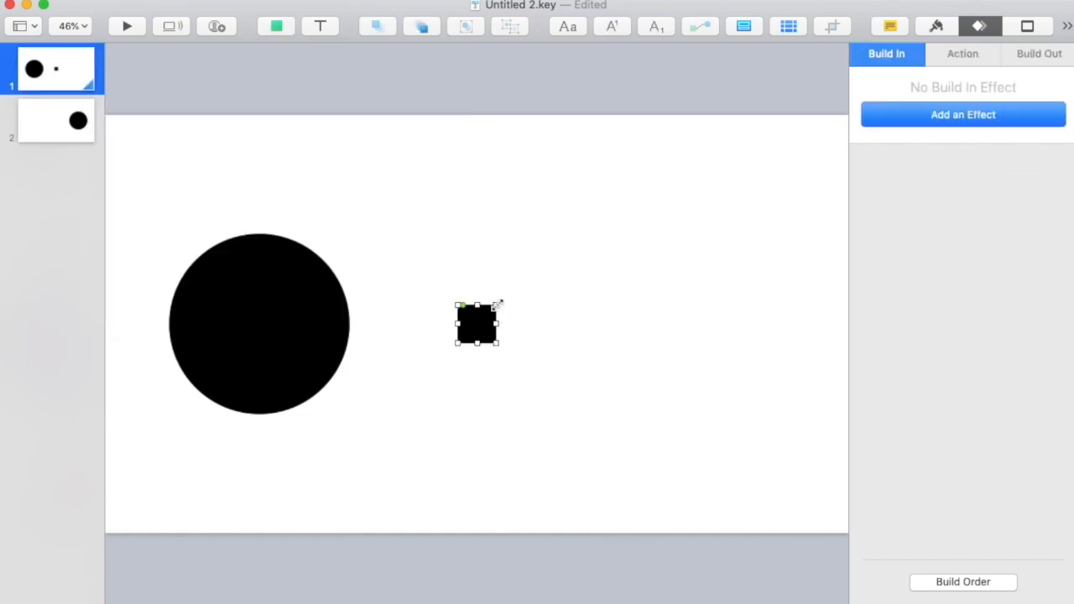
Step: Enlarge the rounded square on slide 1 and apply the red shape style to it
drag(497, 303, 511, 290)
click(936, 26)
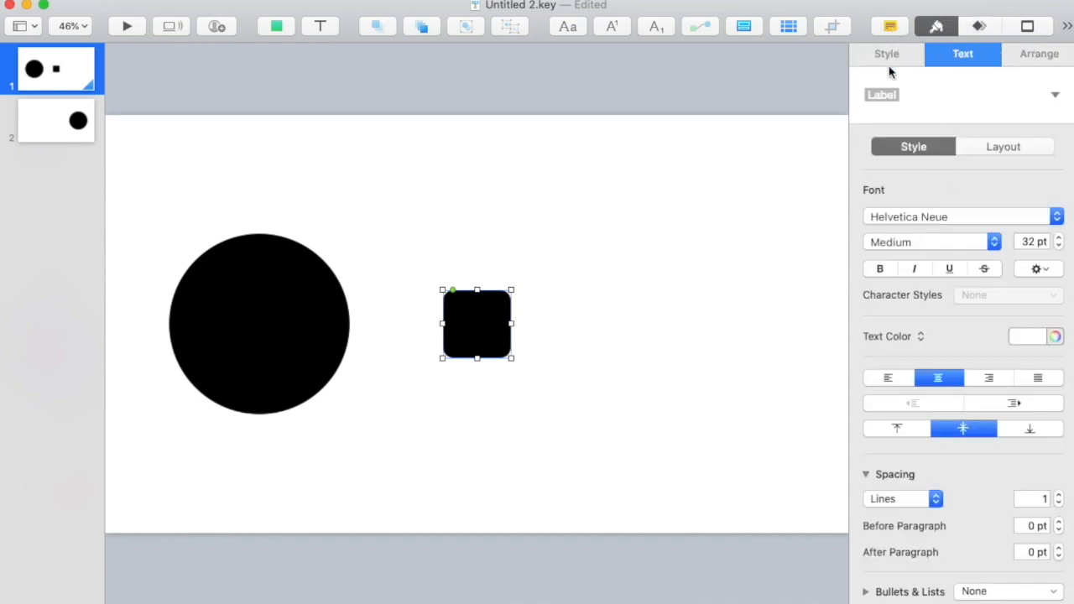
click(1043, 57)
click(884, 54)
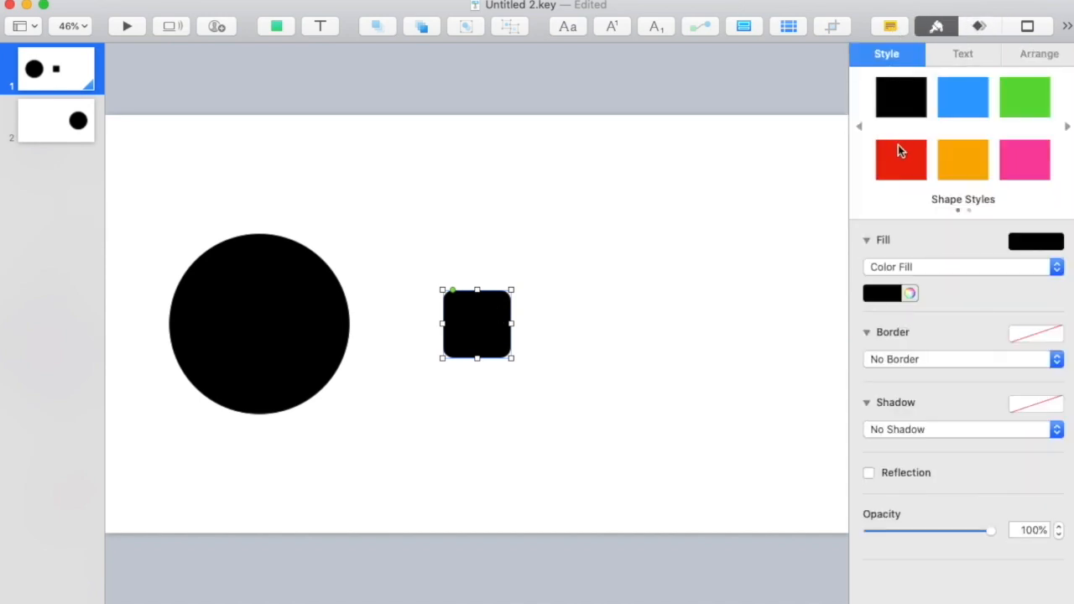
click(899, 148)
click(599, 192)
Step: Centre the red square on slide 1's circle and copy it to the centre of slide 2's circle
drag(502, 310, 269, 315)
click(93, 130)
key(super+v)
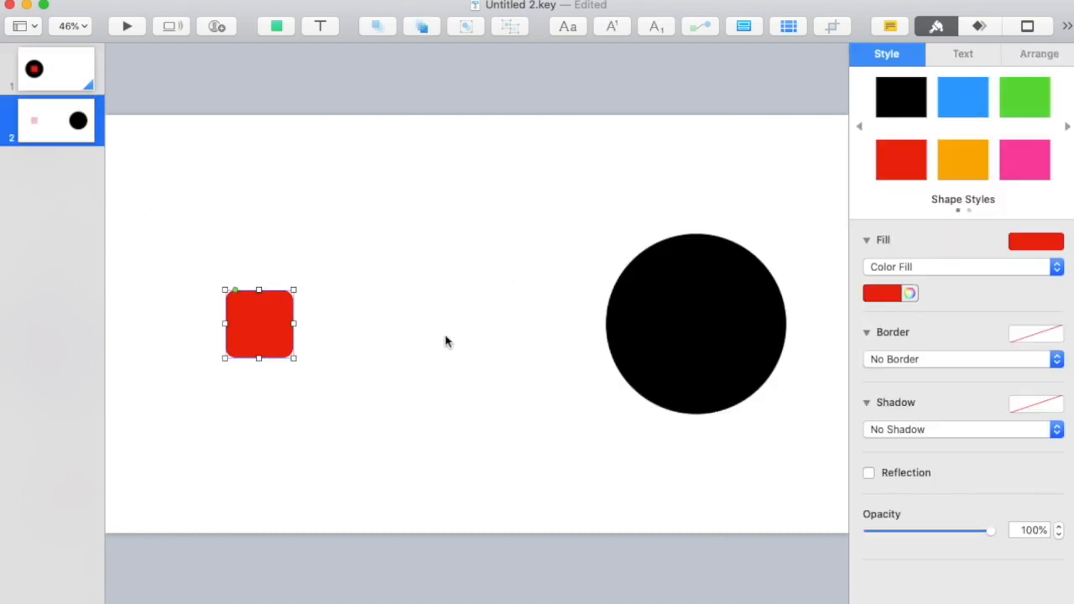
drag(278, 328, 711, 347)
click(458, 278)
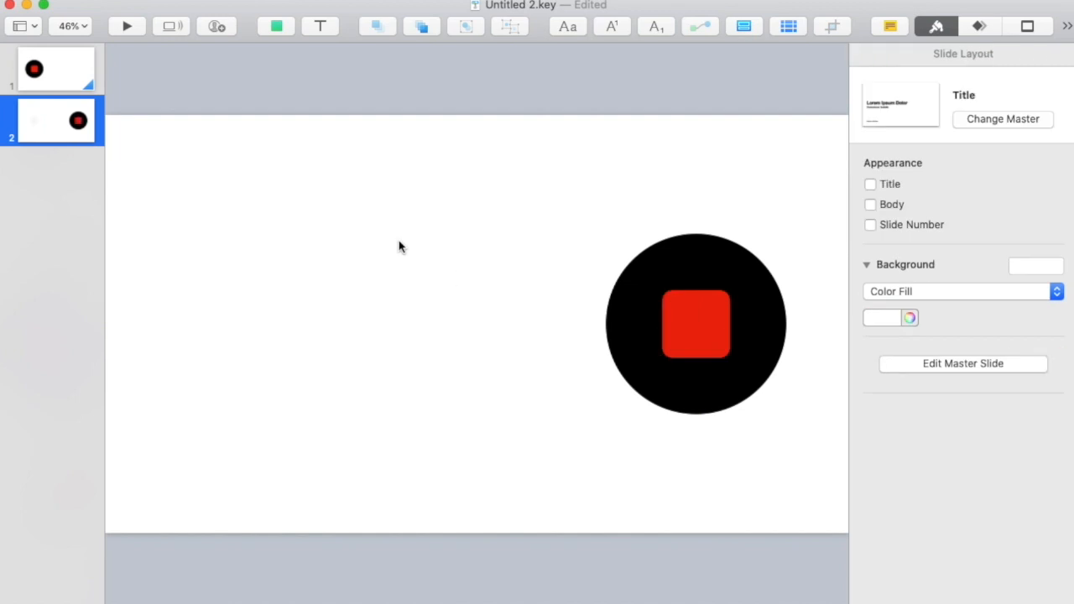
Step: Preview slide 1's Magic Move transition with the red square centred on the circle
click(55, 67)
click(977, 29)
click(1021, 116)
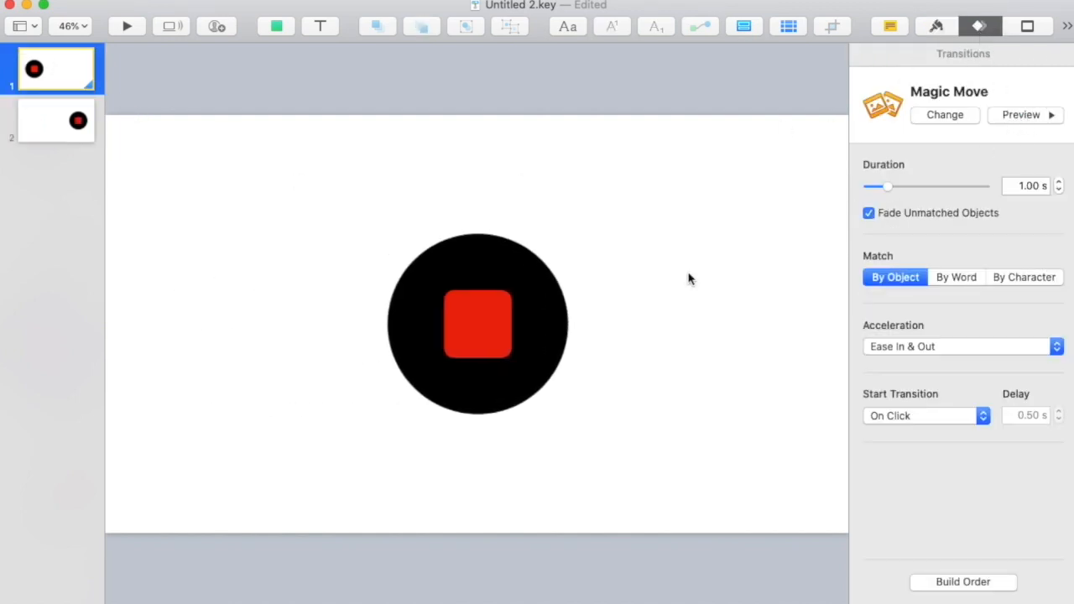
Step: Place the red square opposite the circle, right on slide 1 and left on slide 2, and preview the transition
drag(255, 313, 717, 319)
click(74, 113)
drag(676, 352, 189, 346)
click(408, 202)
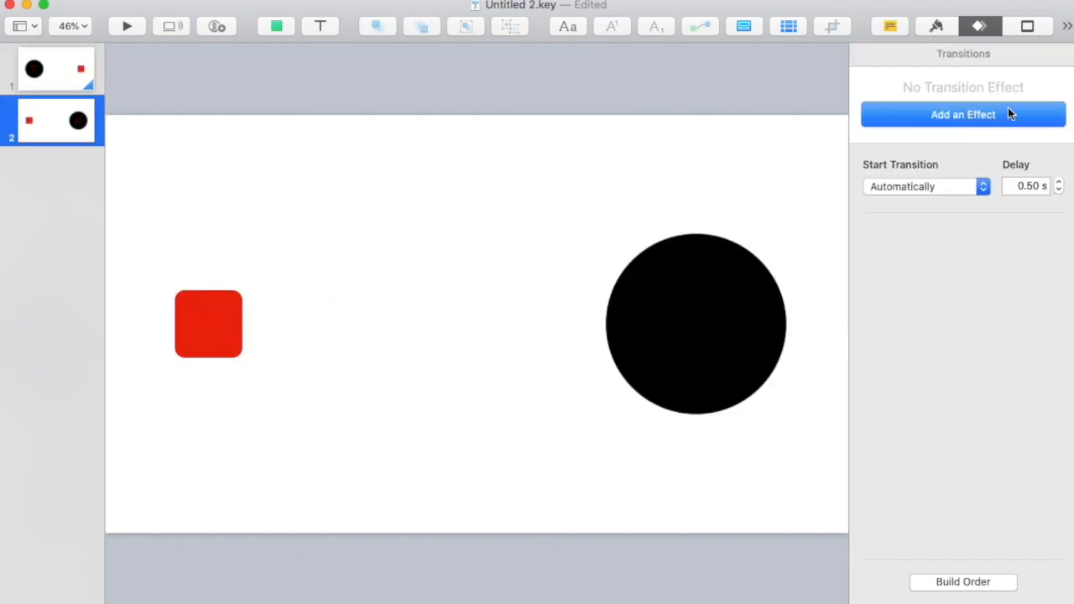
click(29, 70)
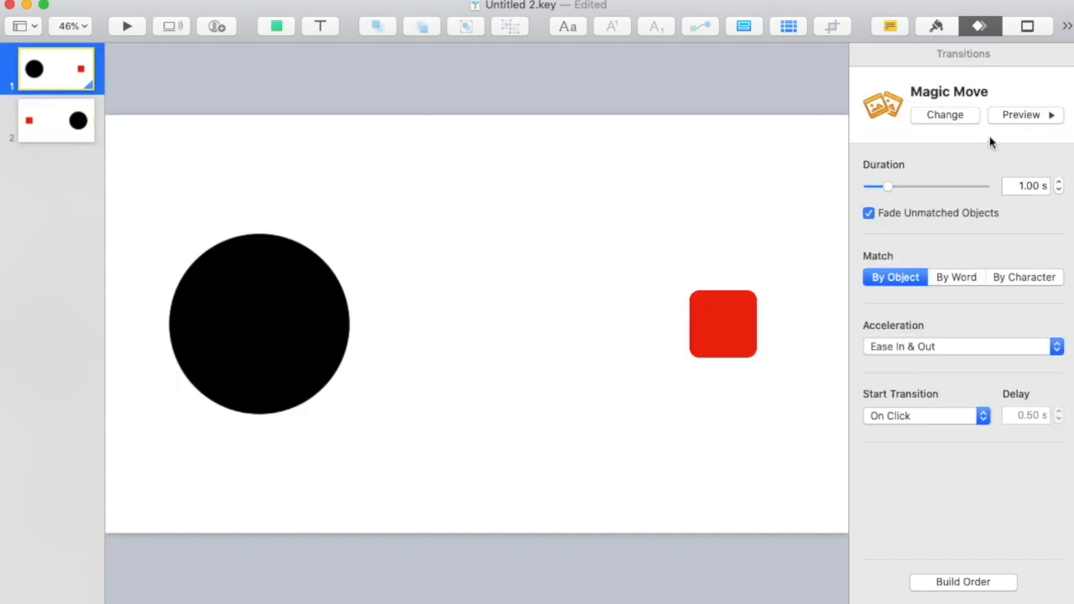
click(1045, 115)
Step: Centre the red square on the black circle on both slides
drag(735, 313, 266, 315)
click(80, 137)
drag(192, 311, 678, 333)
click(47, 82)
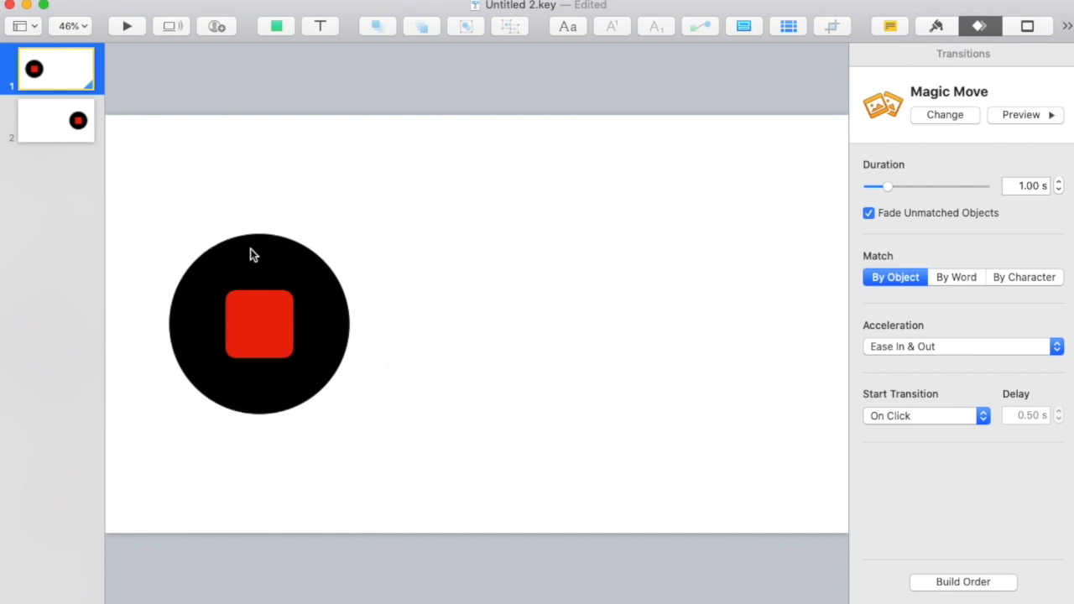
Step: Group the circle and red square on slide 1 only and preview the Magic Move transition
click(256, 333)
click(256, 333)
click(87, 134)
click(714, 264)
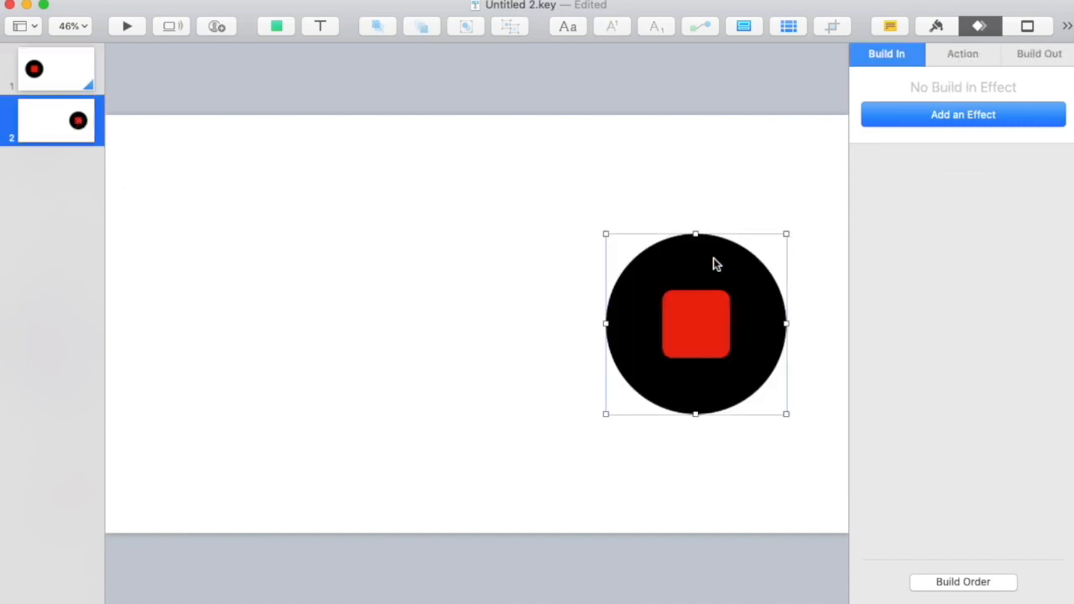
click(699, 328)
click(66, 72)
drag(158, 178, 311, 404)
click(474, 31)
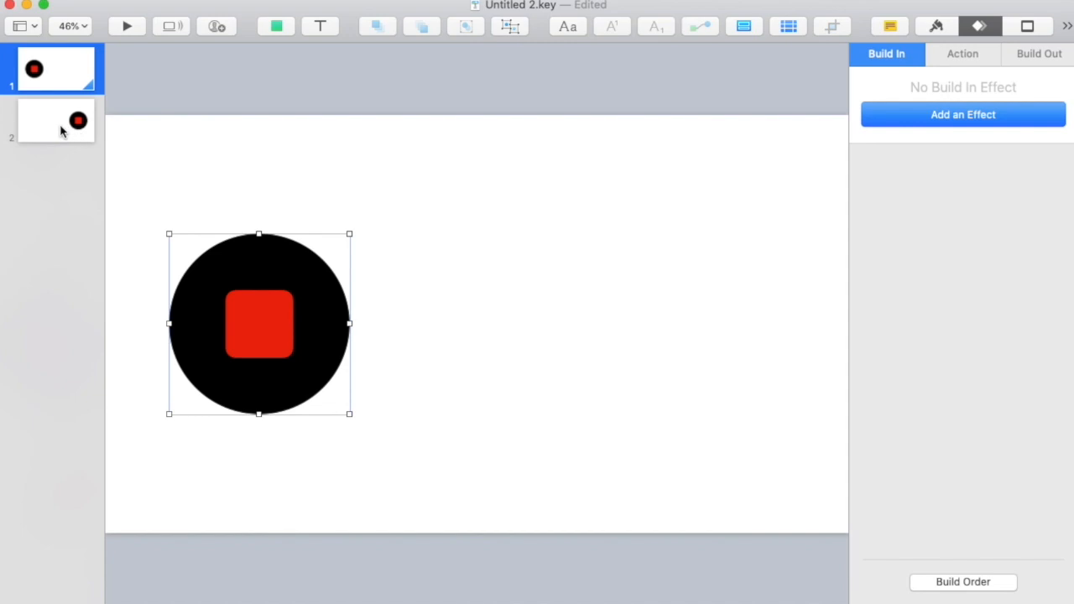
click(276, 151)
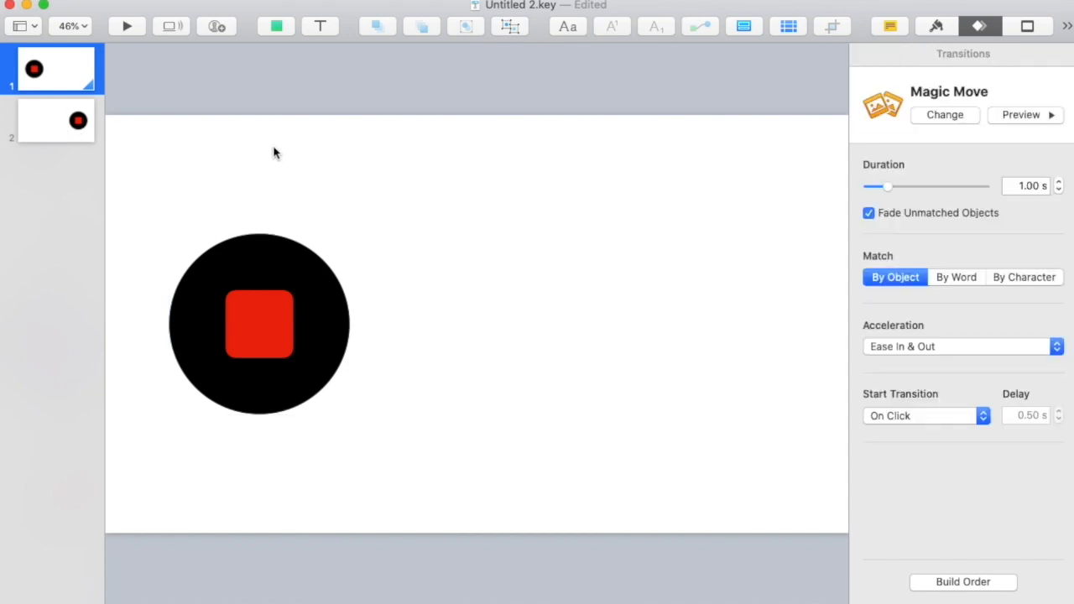
click(1018, 120)
click(1032, 118)
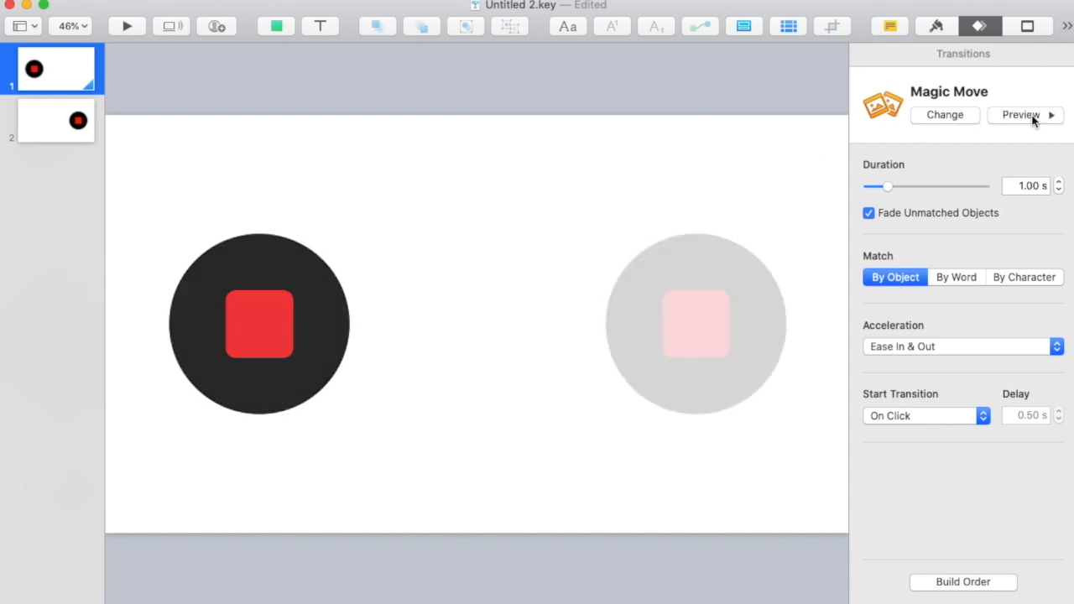
Step: Ungroup the circle and red square on slide 1 and preview the transition
click(280, 263)
click(509, 26)
click(486, 113)
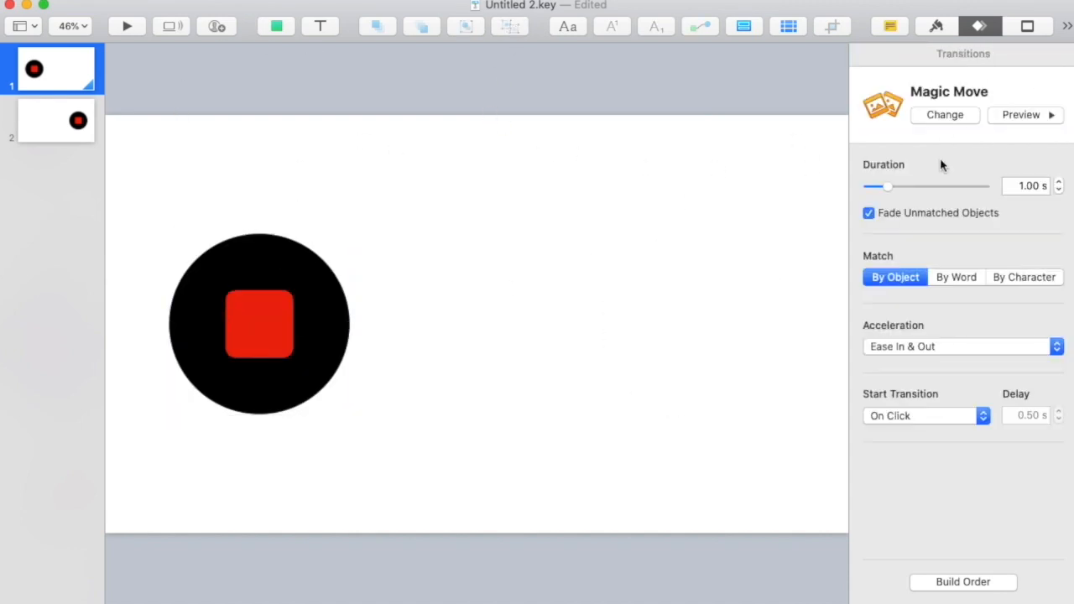
click(1030, 119)
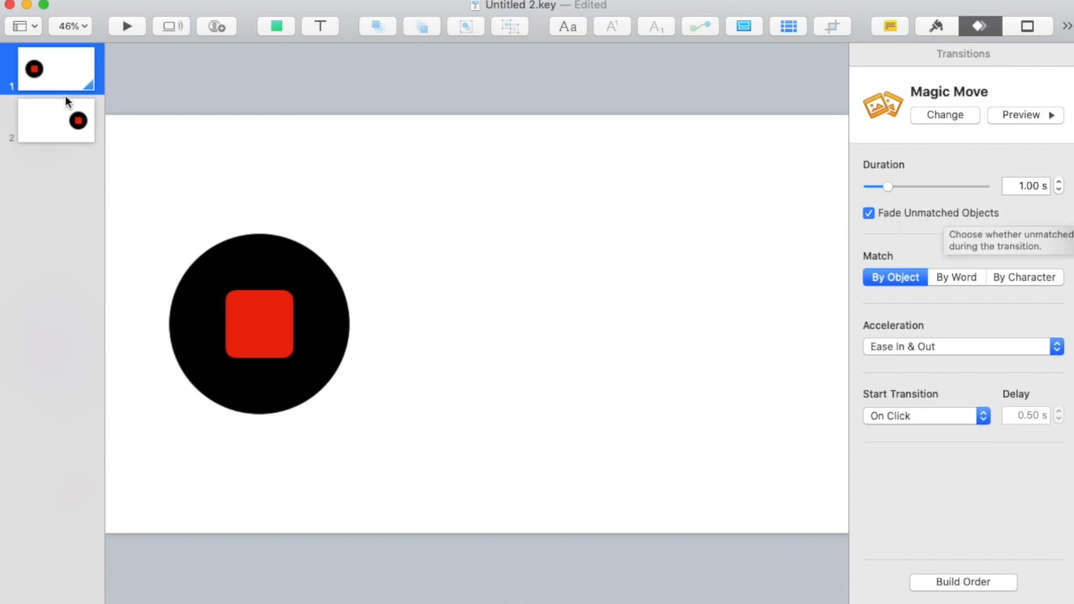
Step: Delete the red square from slide 1 and preview the Magic Move transition
click(46, 71)
click(250, 323)
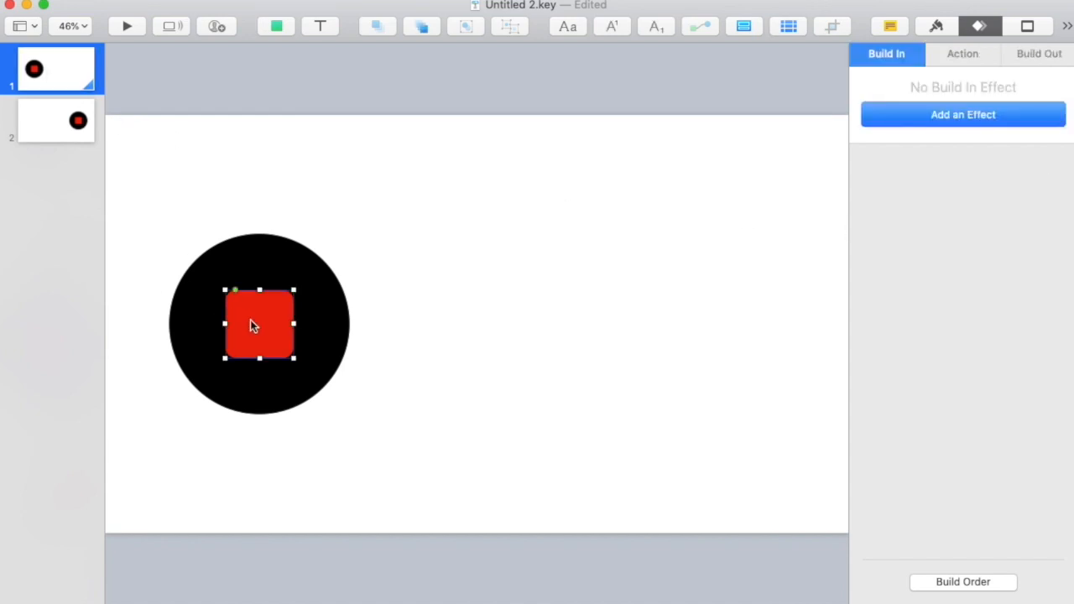
key(Delete)
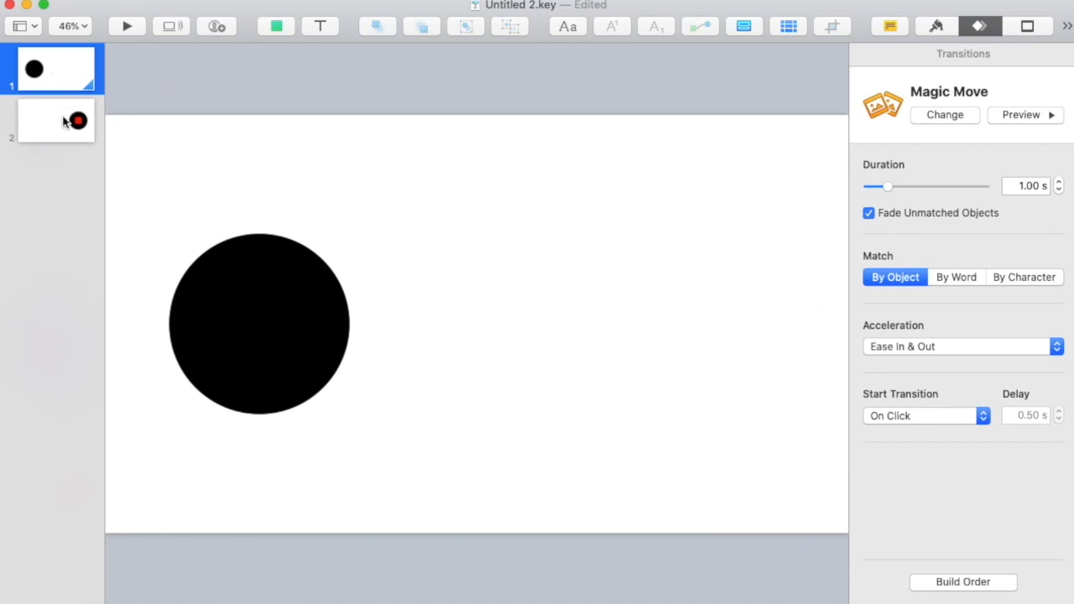
click(1026, 115)
click(1027, 118)
Step: Compare the transition previews with Fade Unmatched Objects turned off and turned back on
click(868, 214)
click(1023, 117)
click(1019, 119)
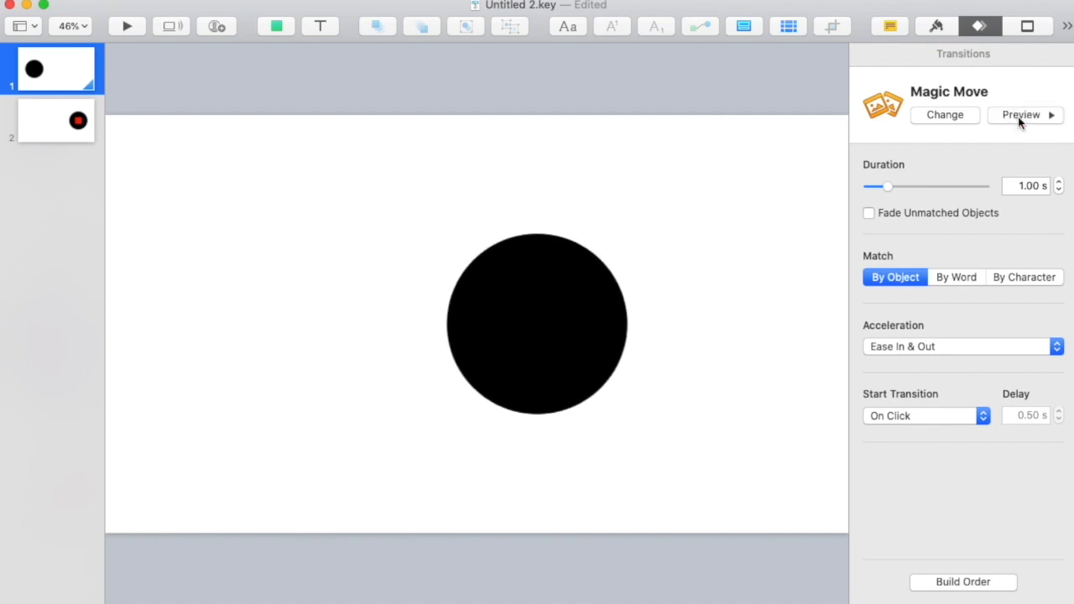
click(868, 213)
click(1021, 117)
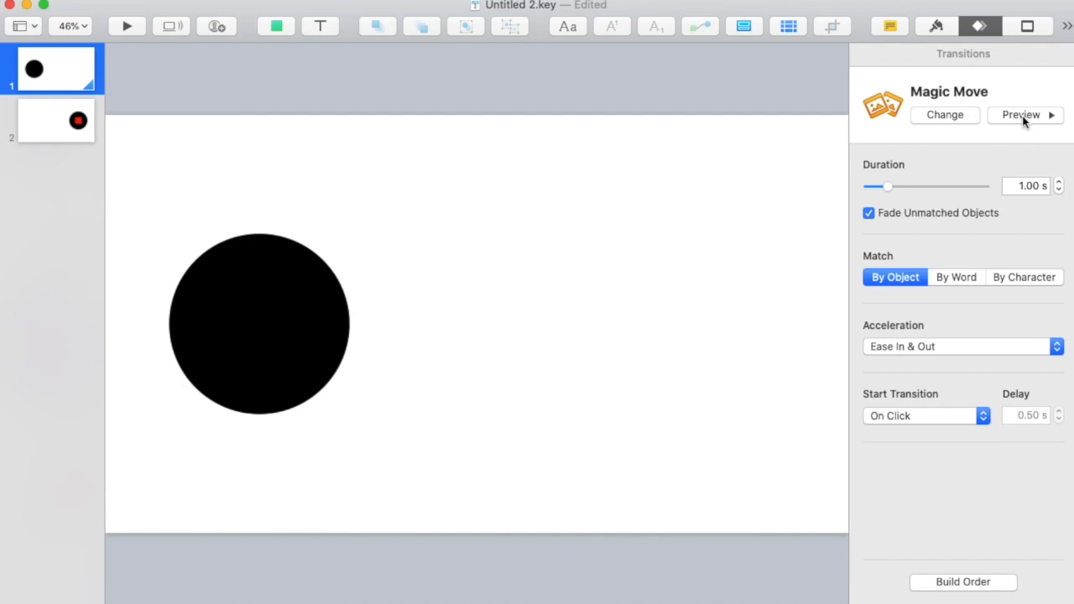
Step: Copy the red square from slide 2 and paste it onto slide 1
click(76, 121)
click(668, 319)
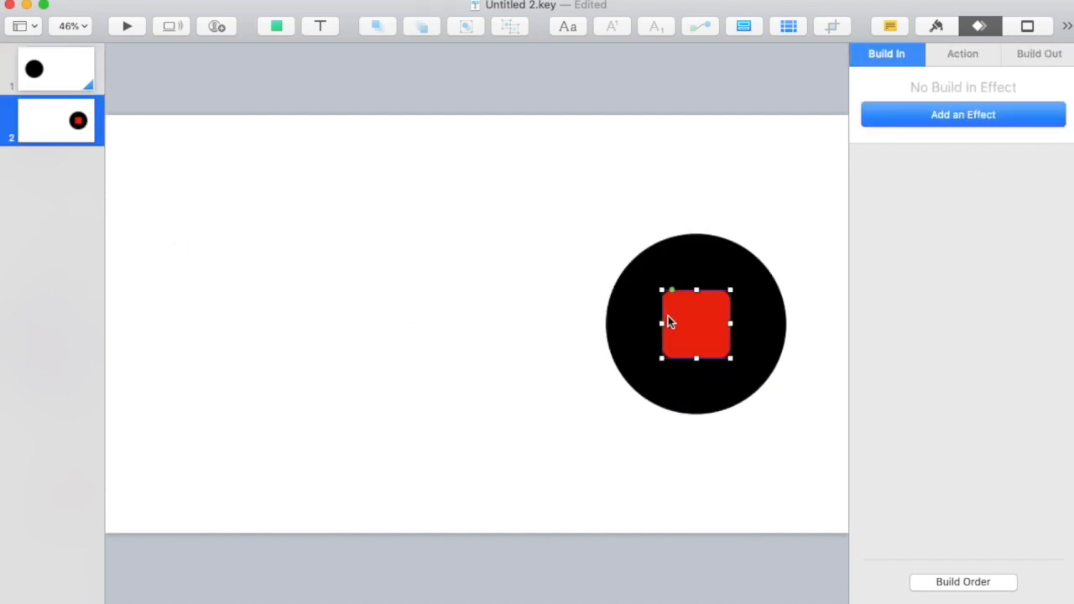
click(55, 71)
key(super+v)
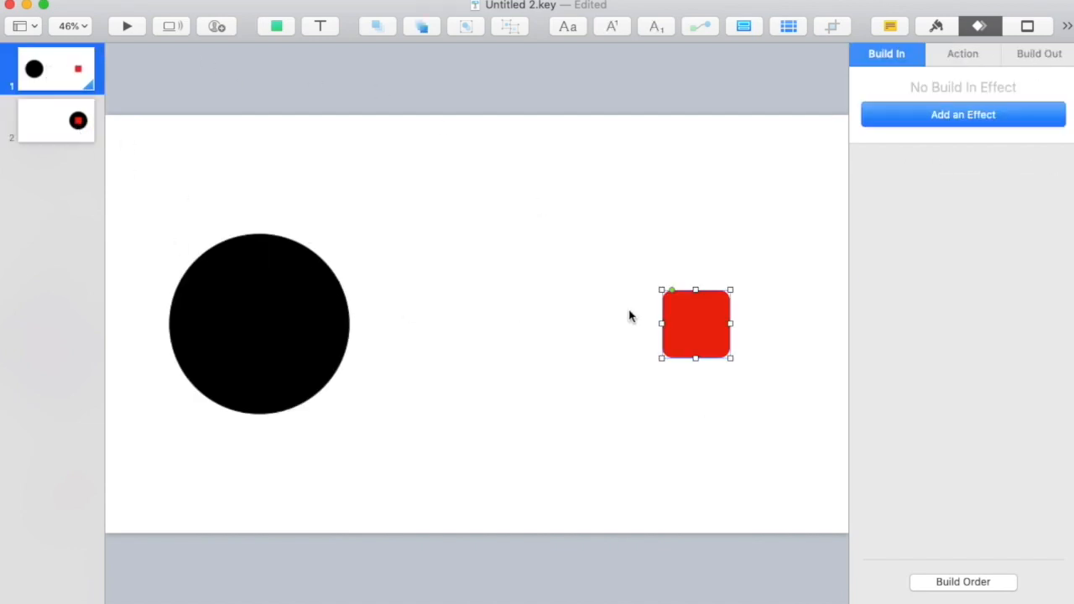
Step: Move slide 2's red square to the left side of the slide and preview slide 1's transition
click(71, 125)
drag(638, 324, 200, 324)
click(67, 77)
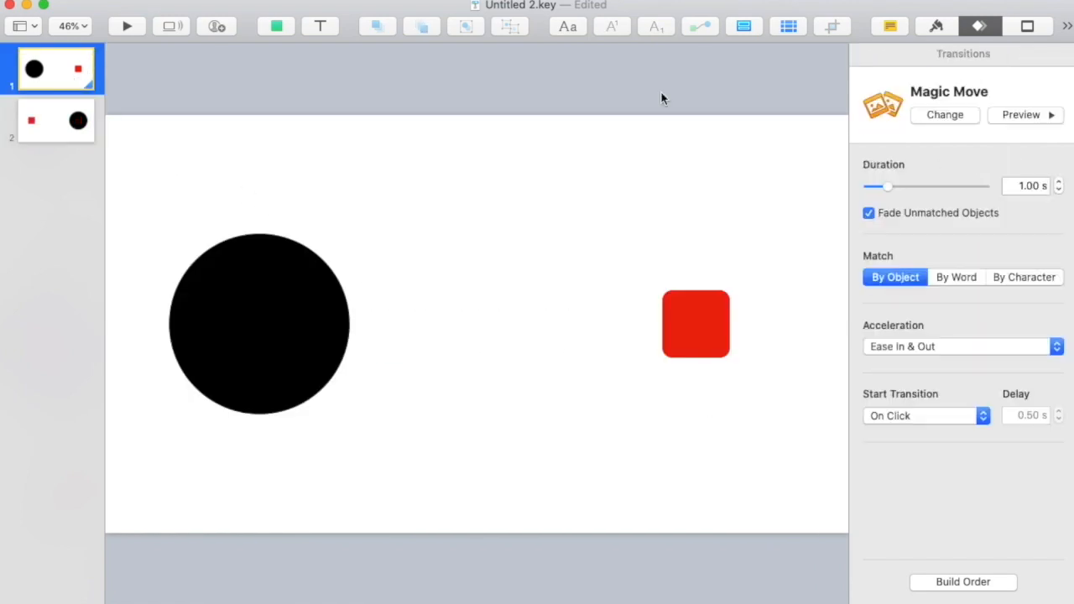
click(1031, 117)
click(1031, 117)
click(1031, 119)
Step: Send the red square on slide 1 behind the circle and preview the transition
click(702, 327)
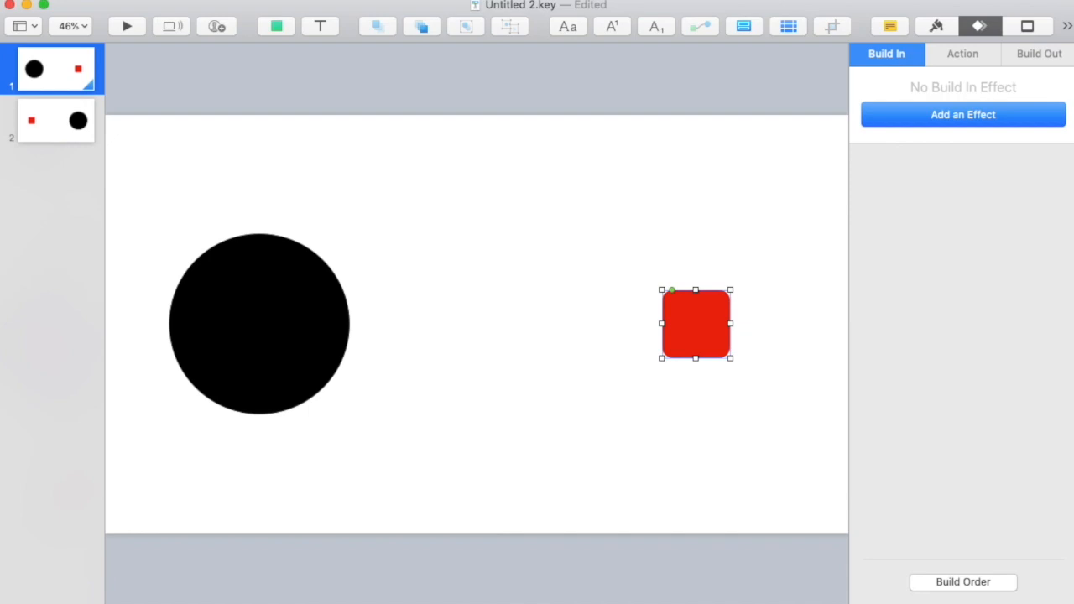
click(385, 140)
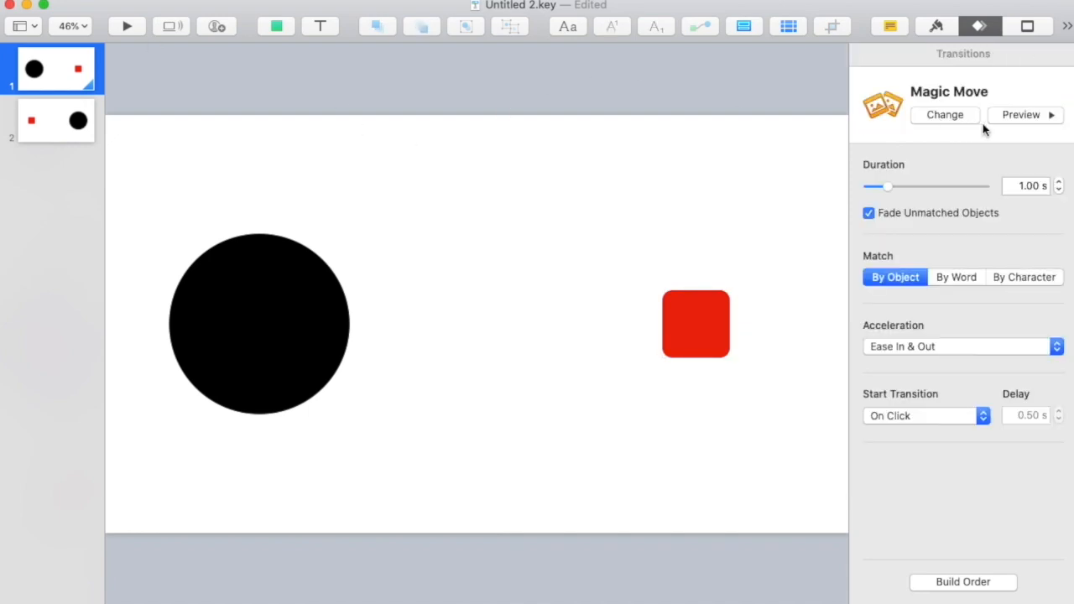
click(1020, 115)
click(1020, 116)
Step: Bring the red square on slide 1 to the front and preview the transition
click(668, 314)
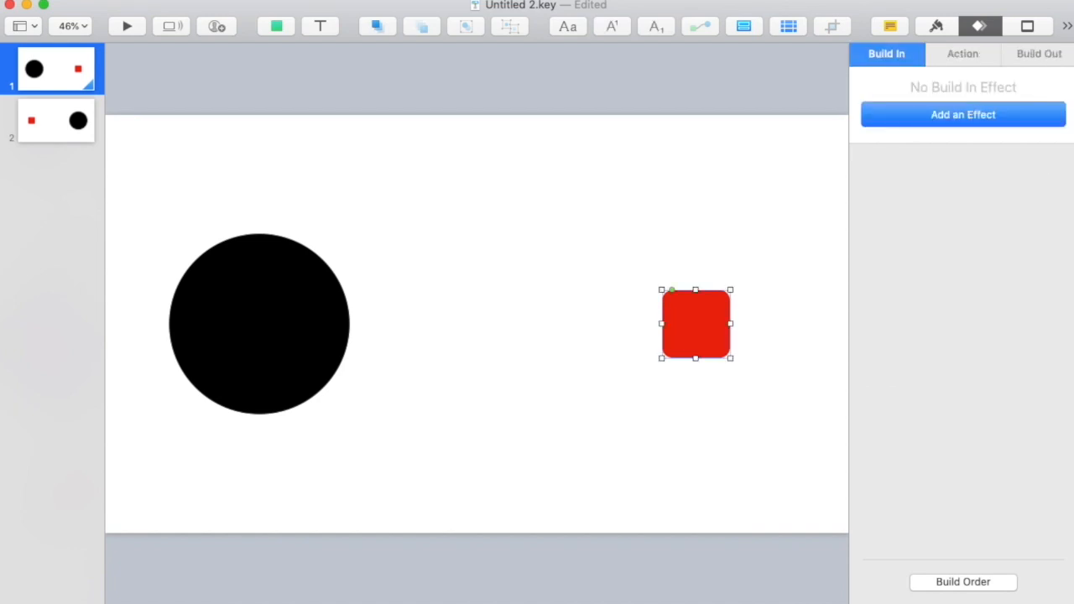
click(329, 172)
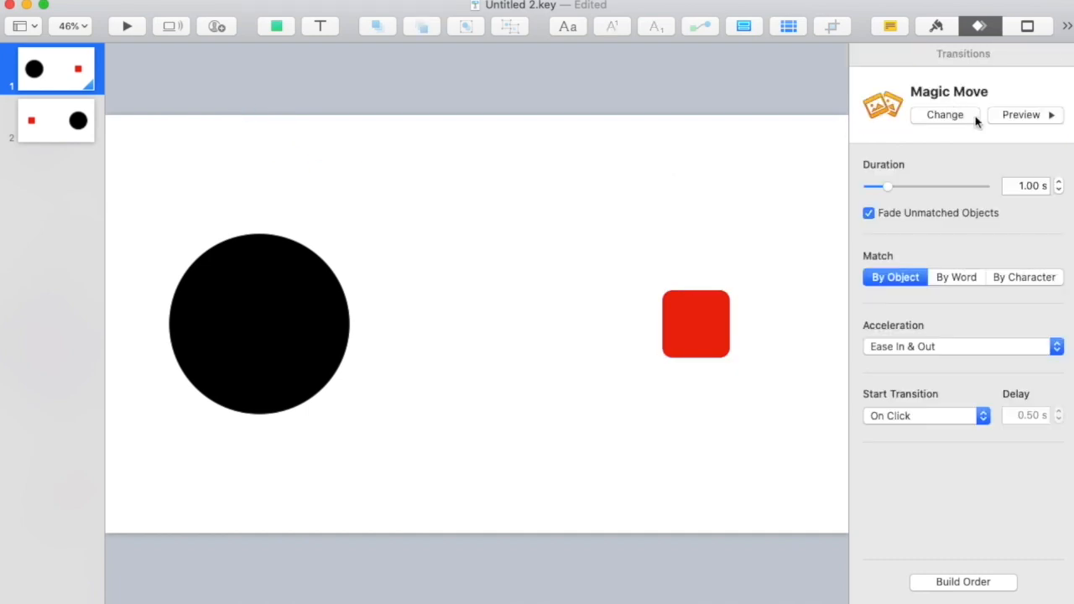
click(1035, 115)
Step: Move the red square on slide 2 onto the centre of the black circle
click(61, 127)
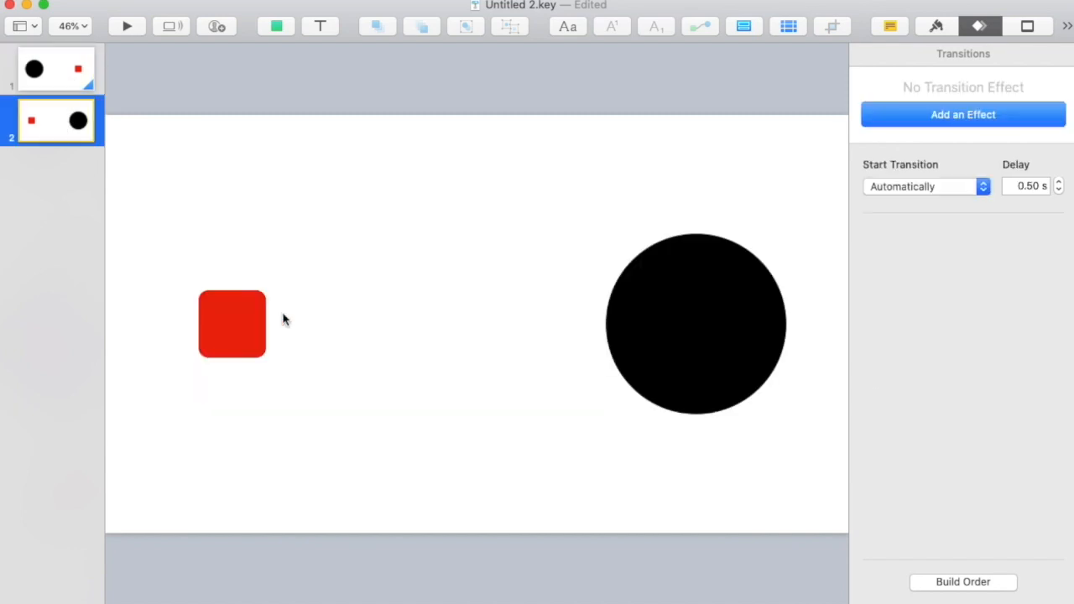
click(243, 328)
drag(242, 328, 696, 328)
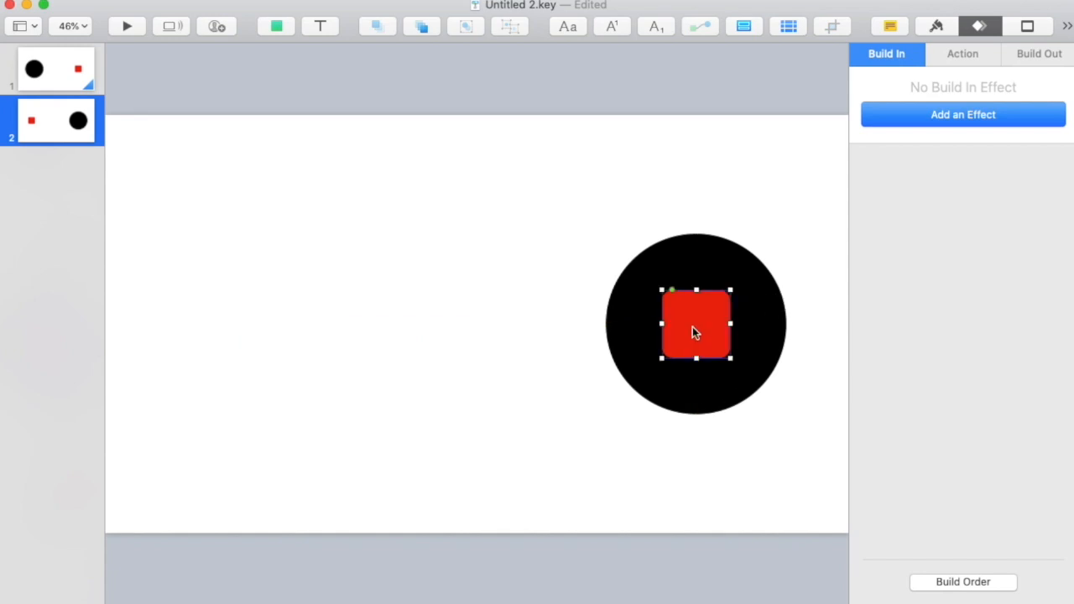
click(55, 76)
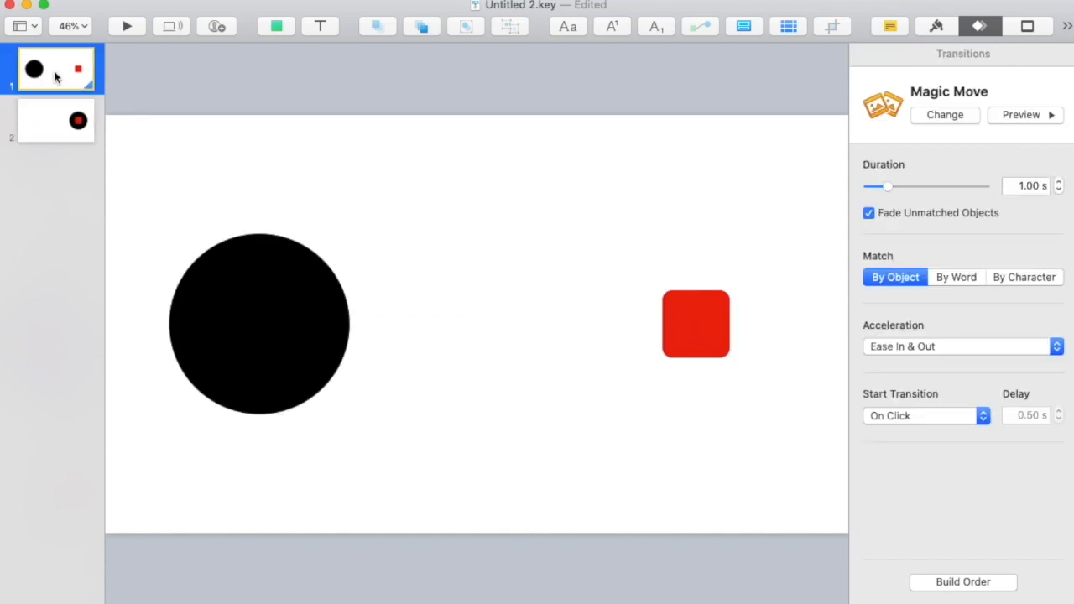
Step: Enlarge the red square on slide 1 about its centre until it exceeds the circle's size, and preview the transition
click(704, 327)
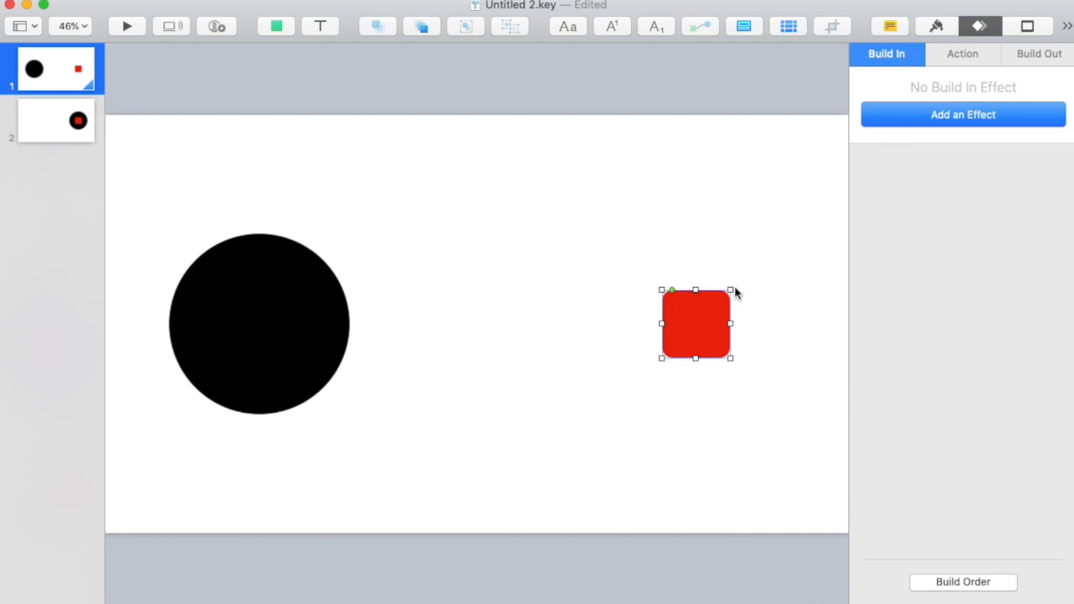
drag(728, 287, 822, 188)
click(409, 159)
click(1036, 115)
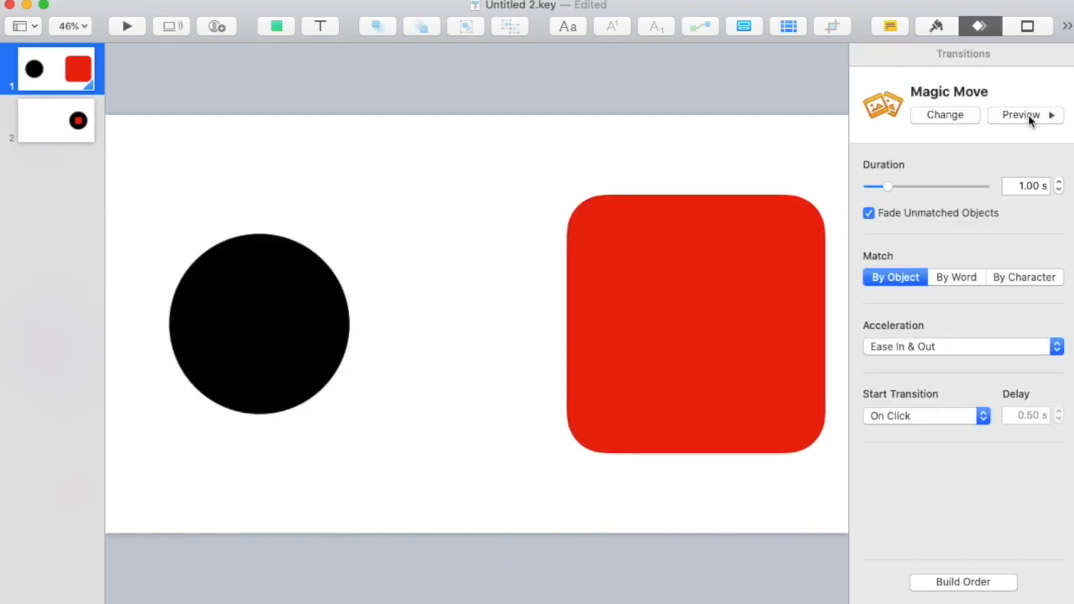
Step: Lower the large red square's opacity on slide 1 until it is fully transparent, and preview the transition
click(635, 285)
click(936, 28)
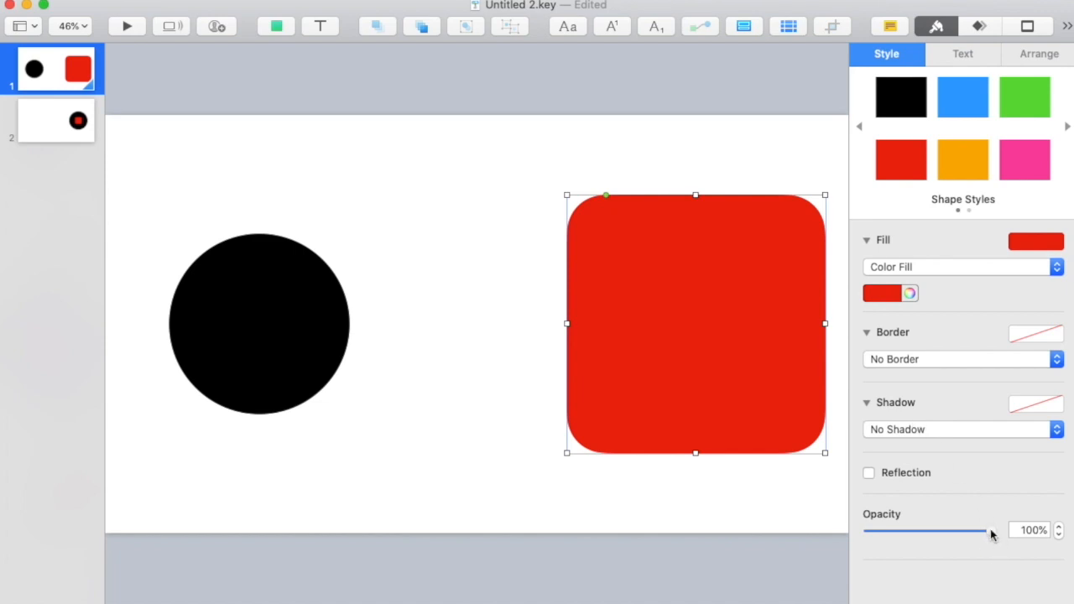
drag(988, 531, 810, 532)
click(491, 256)
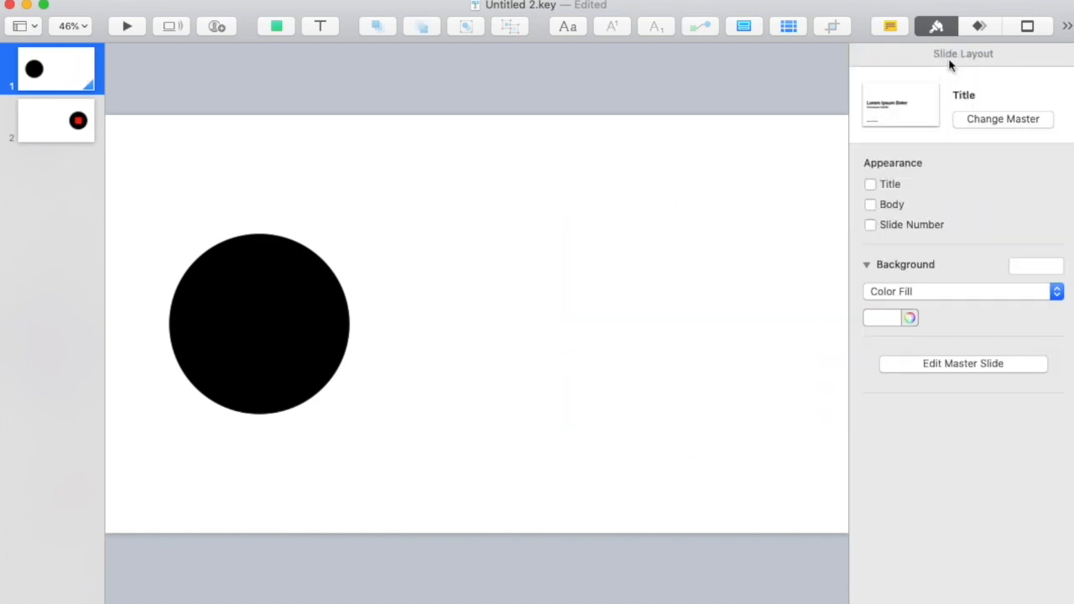
click(980, 28)
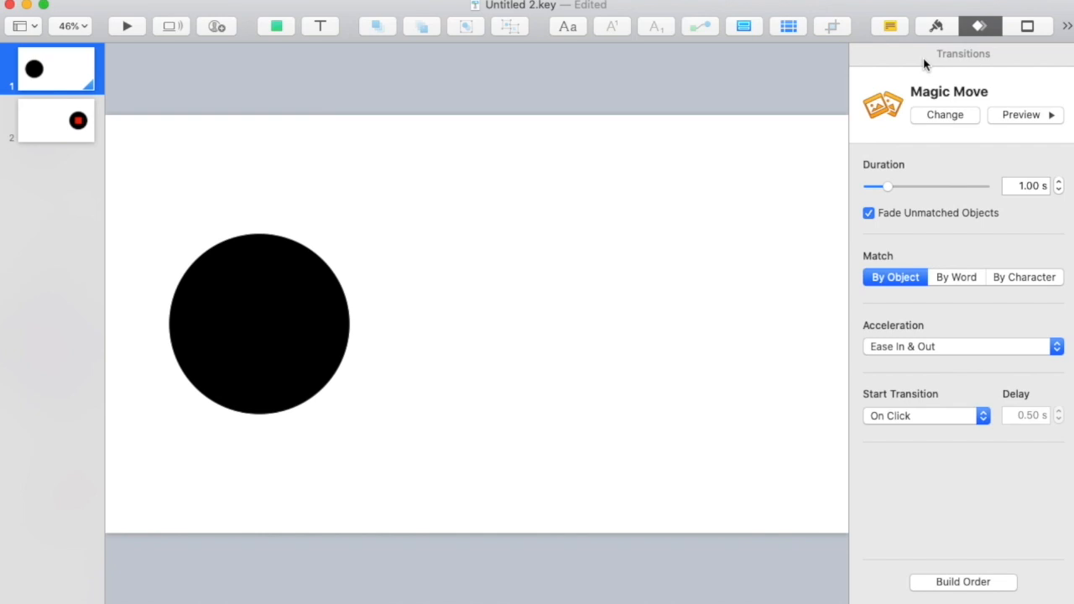
click(1031, 117)
click(1031, 120)
Step: Add a text box reading "Line of text goes here" to the right of the circle on slide 1
click(319, 26)
drag(495, 323, 633, 324)
double_click(482, 327)
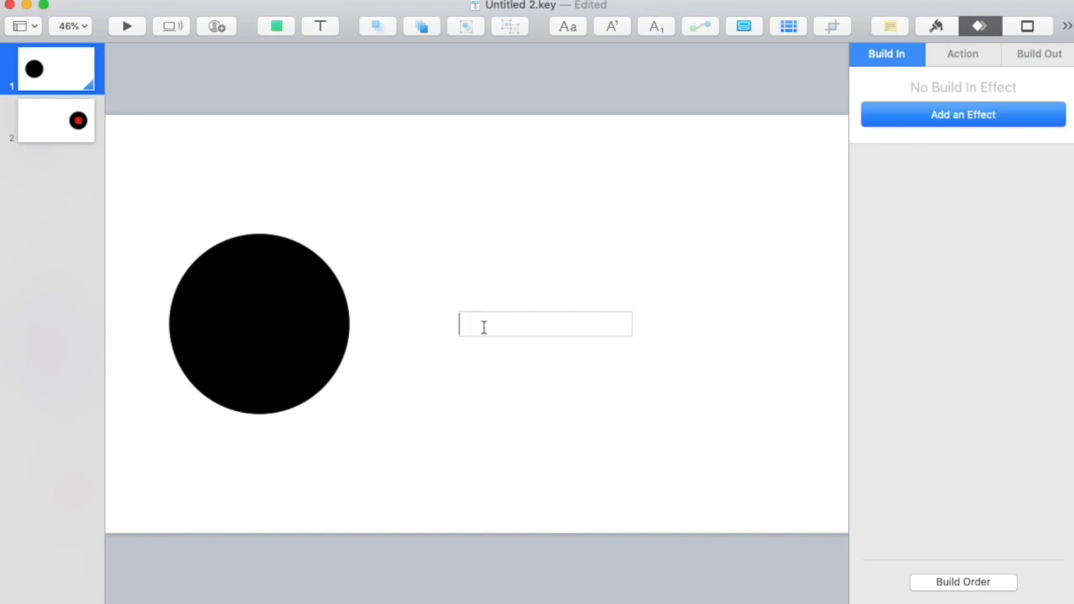
text(Line of text goes here)
click(426, 122)
Step: Widen the text box on slide 1 and move it close beside the black circle
click(530, 331)
drag(633, 328, 714, 324)
drag(579, 330, 467, 331)
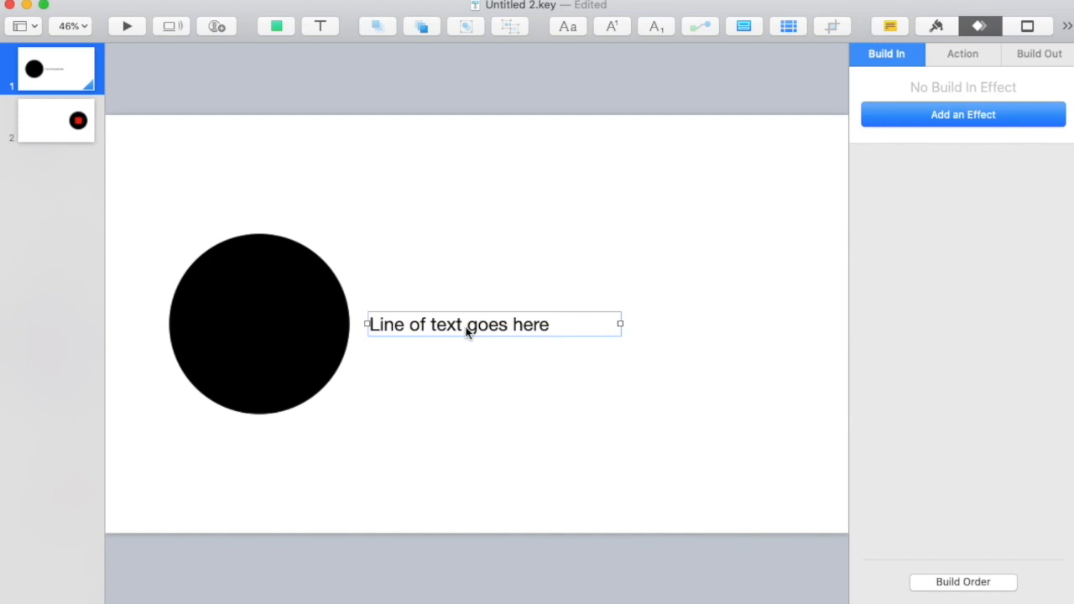
click(77, 121)
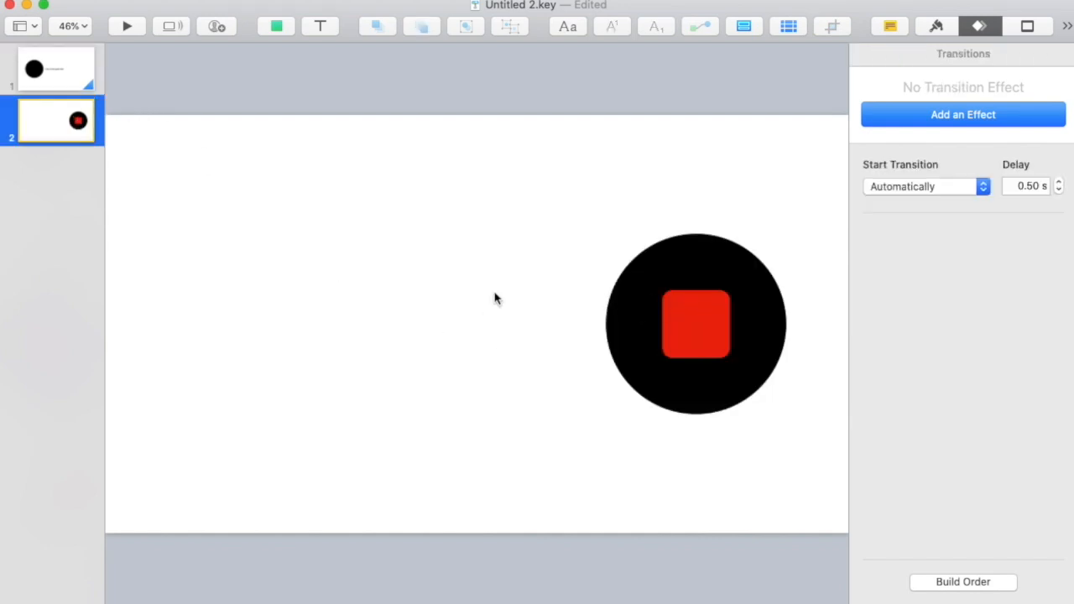
click(61, 78)
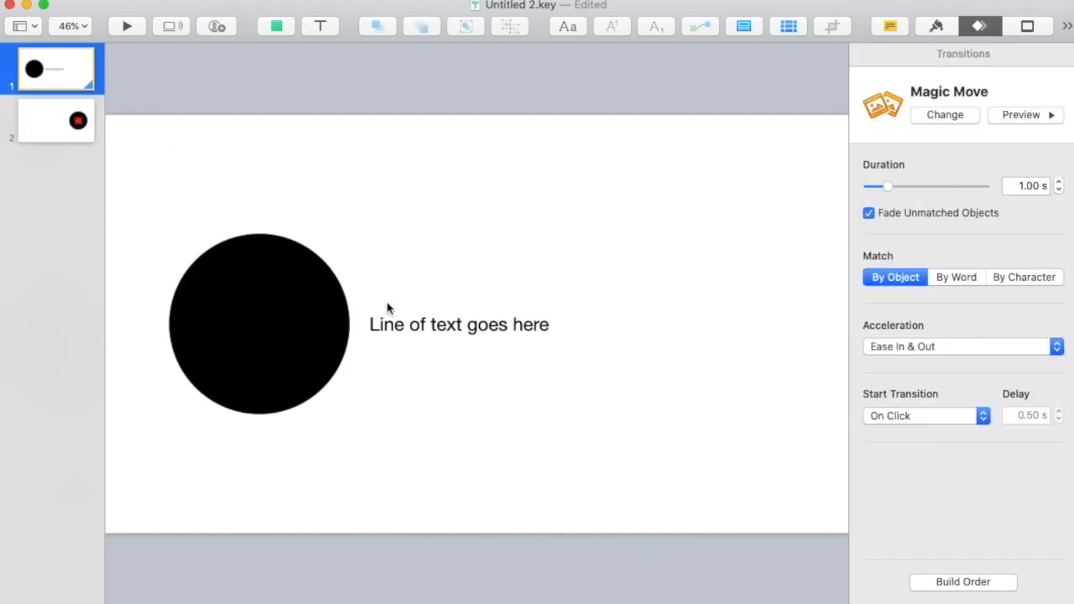
click(428, 333)
click(936, 26)
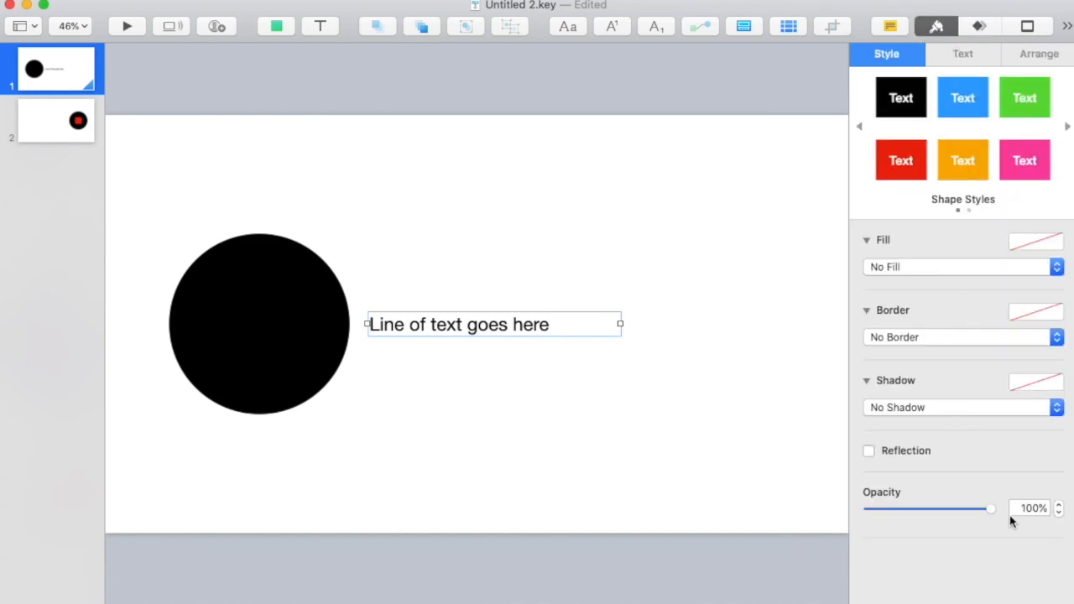
drag(995, 512, 864, 513)
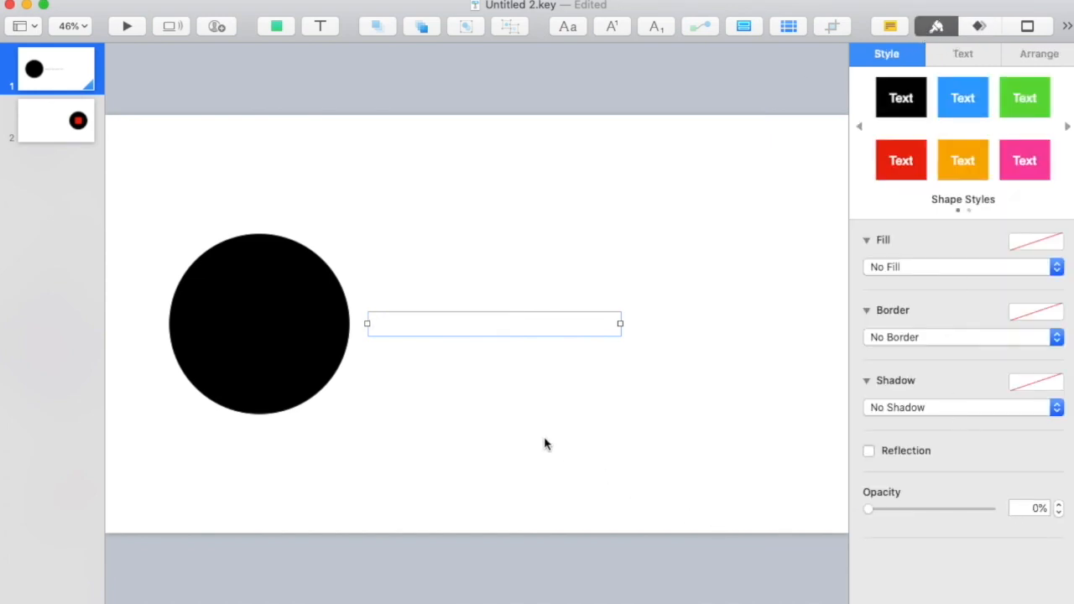
key(super+z)
Step: Paste a copy of slide 1's text box onto slide 2 and set its opacity to 0%
drag(417, 267, 470, 377)
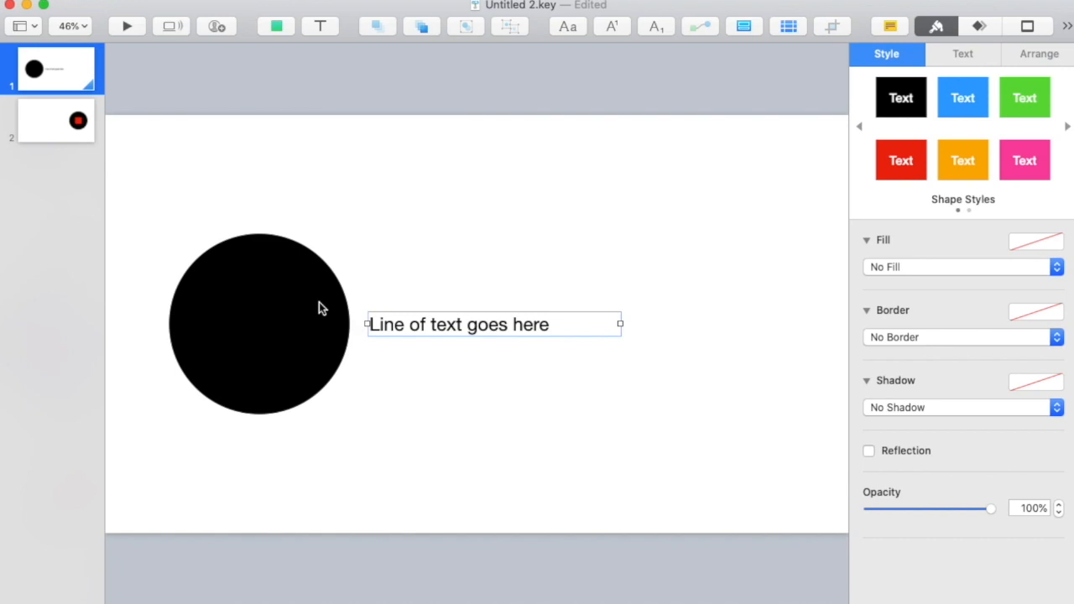
click(29, 116)
key(super+v)
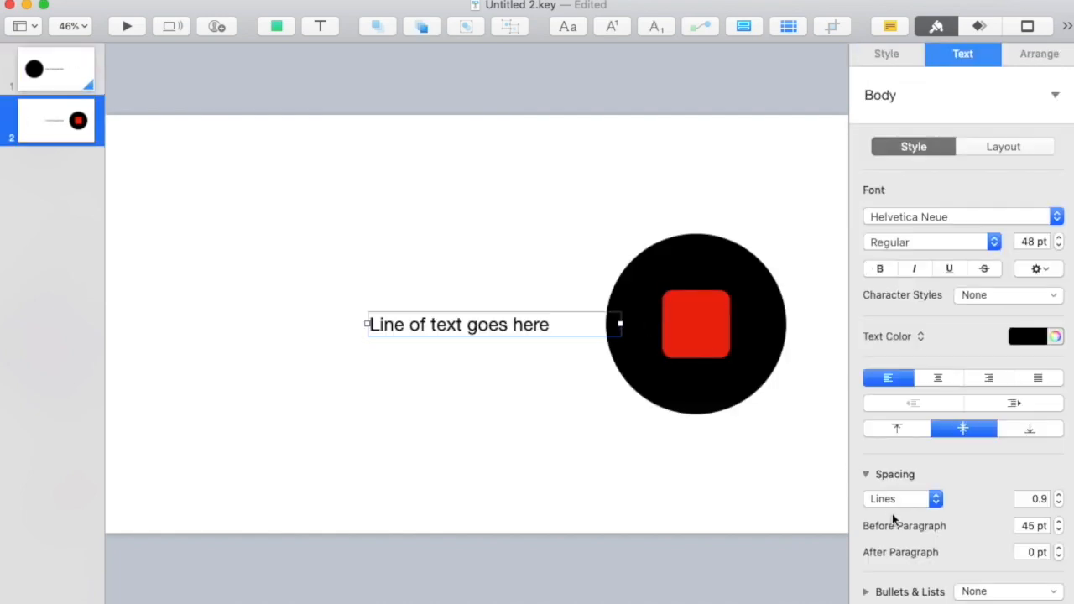
click(889, 59)
drag(993, 513, 699, 508)
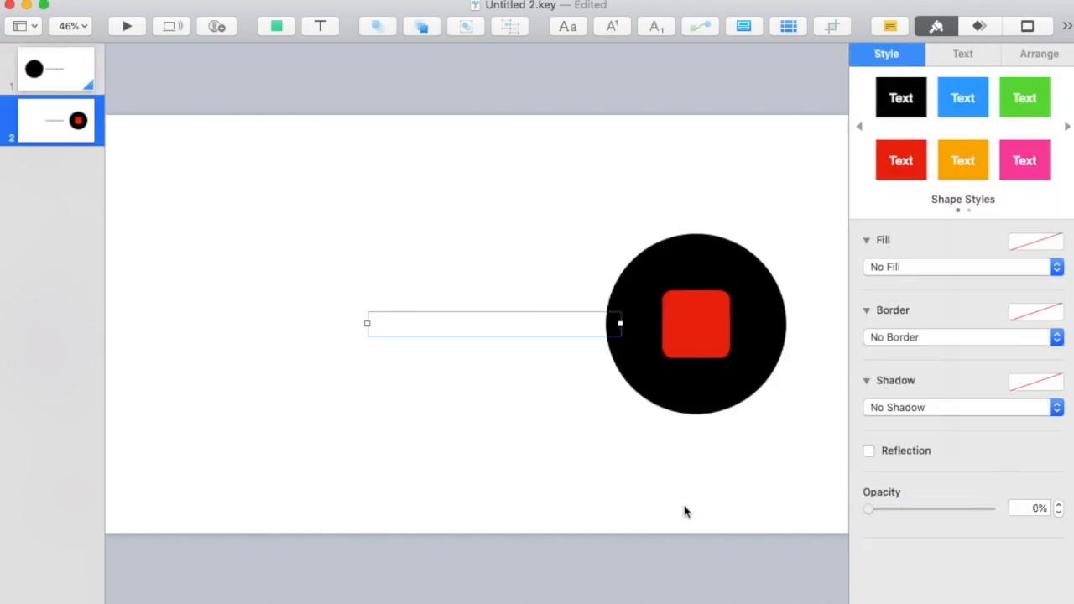
Step: Preview slide 1's Magic Move transition with the text box moving to its transparent copy on slide 2
click(369, 432)
click(69, 75)
click(979, 26)
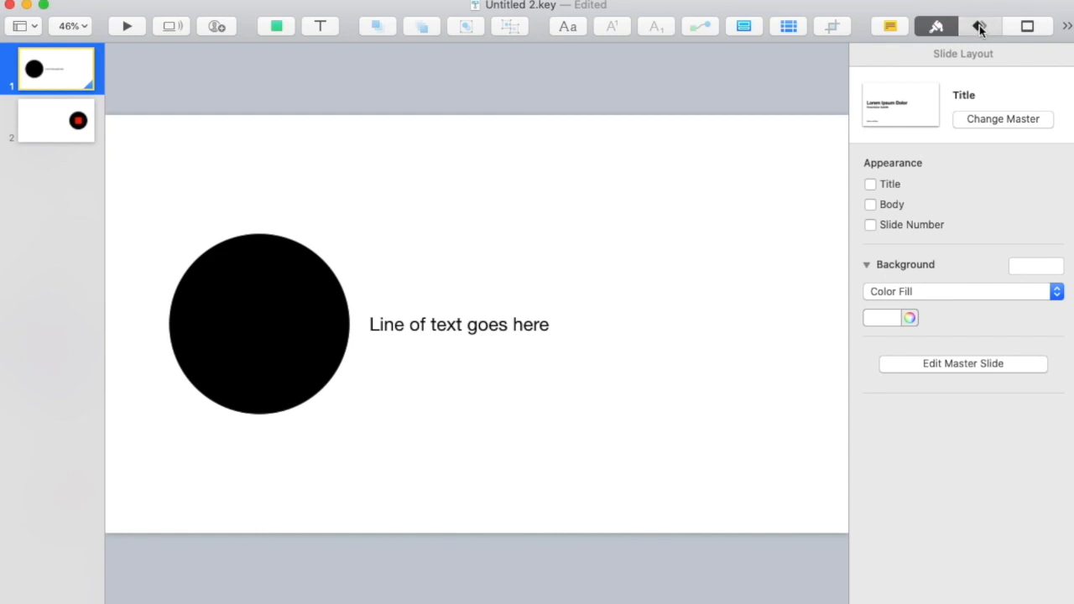
click(1022, 115)
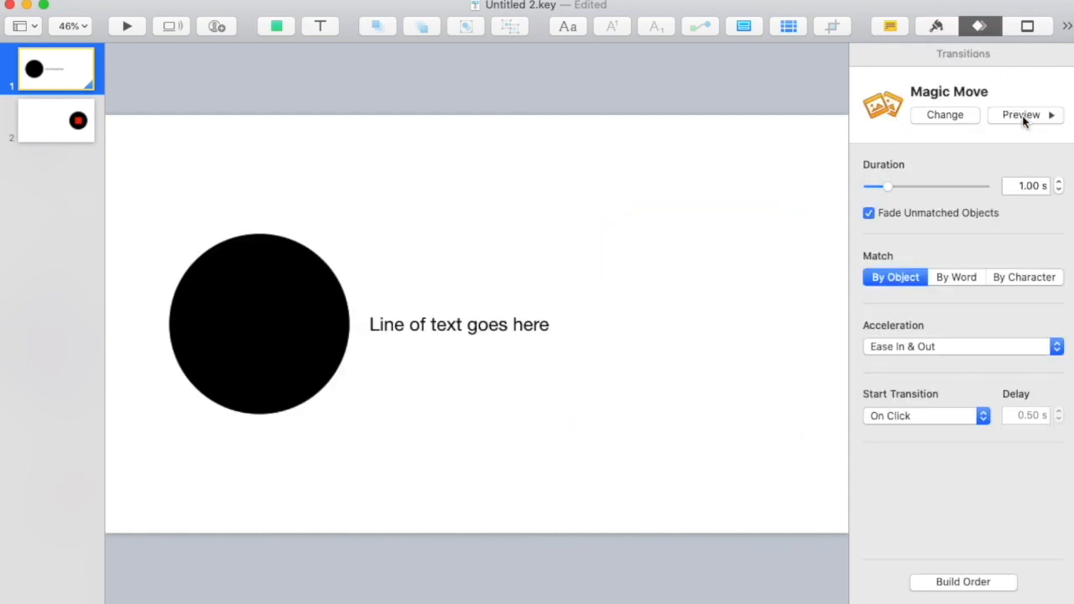
click(1020, 116)
Step: Remove the transparent text box from slide 2 and return to slide 1
click(50, 129)
click(442, 323)
click(421, 310)
click(62, 85)
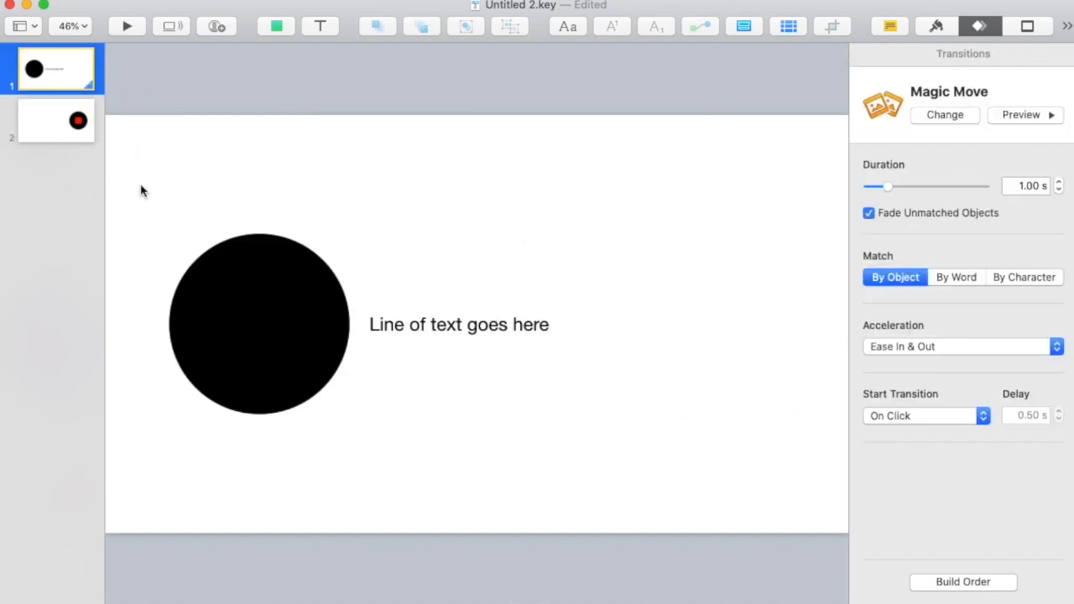
Step: Paste a copy of slide 1's text box onto slide 2 and move it just below the slide, outside its edge
click(418, 323)
click(77, 126)
key(super+v)
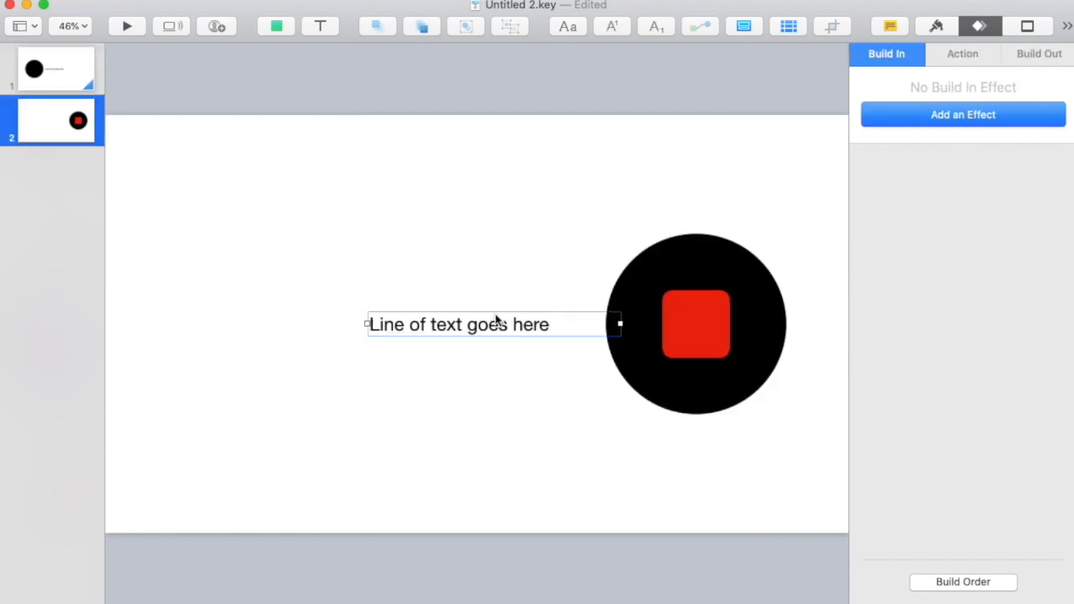
drag(480, 325, 472, 556)
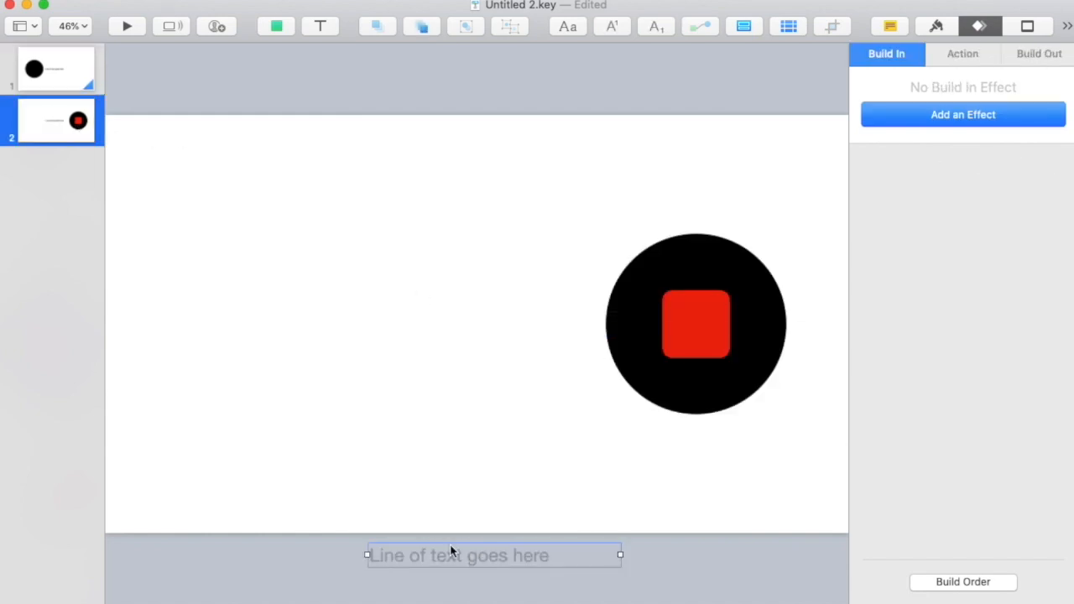
Step: Compare the text placement on both slides and preview slide 1's Magic Move transition
click(64, 79)
click(63, 120)
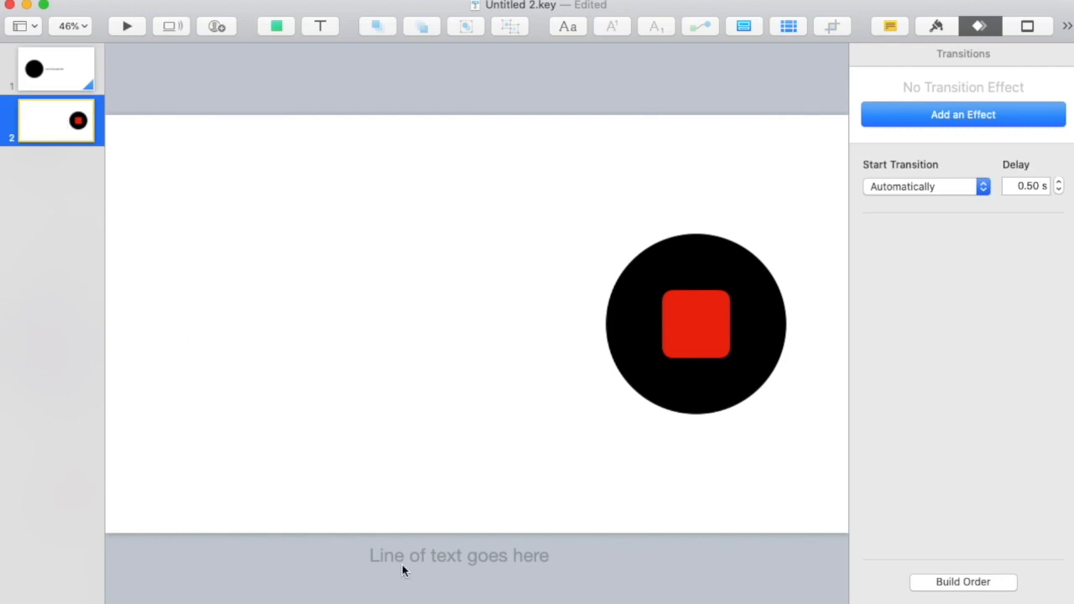
click(37, 53)
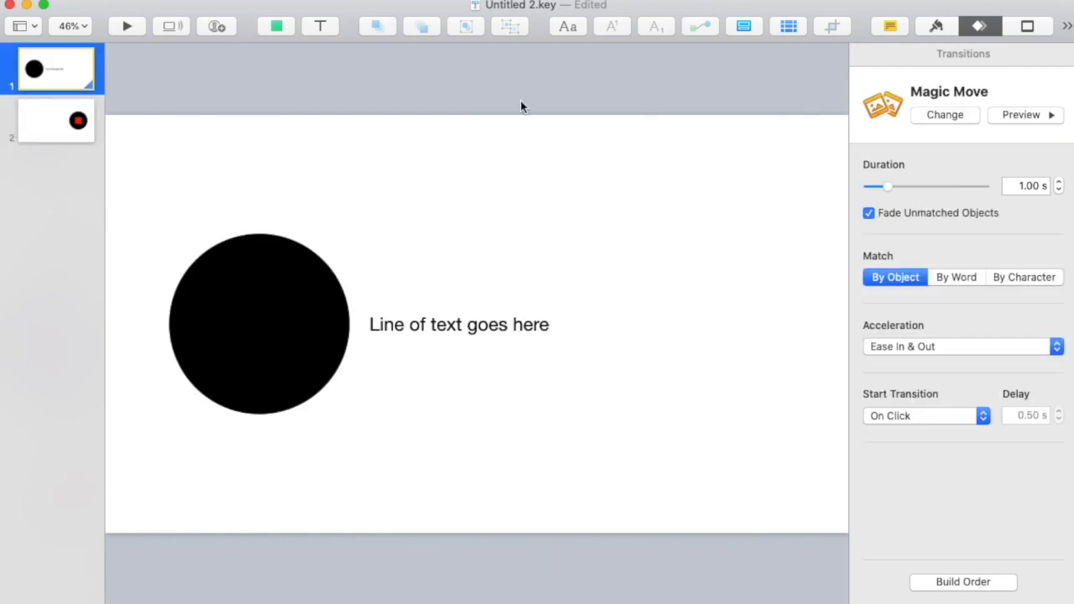
click(1032, 117)
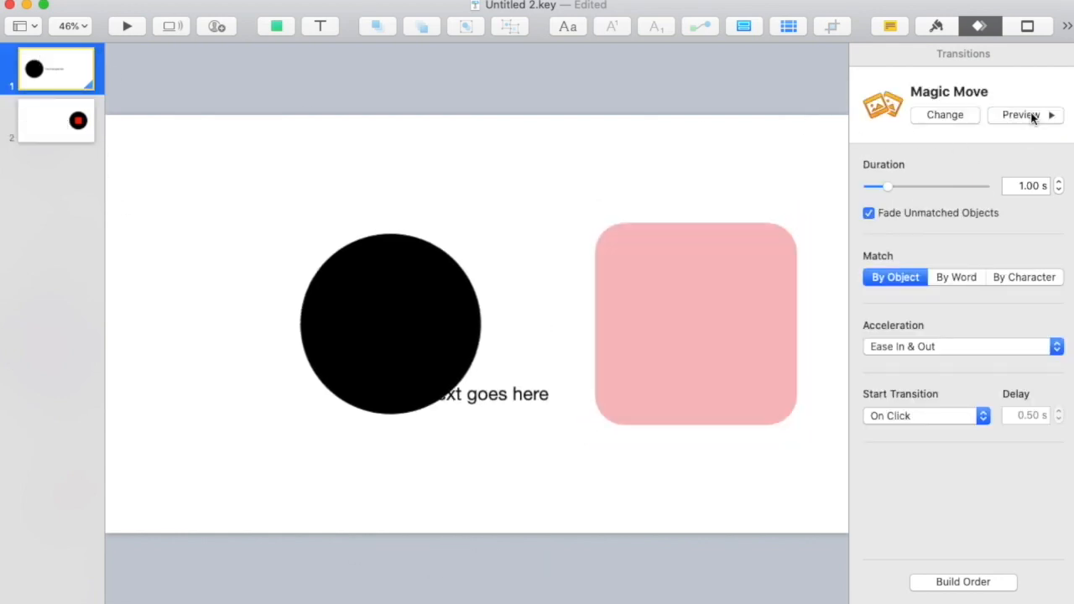
click(997, 115)
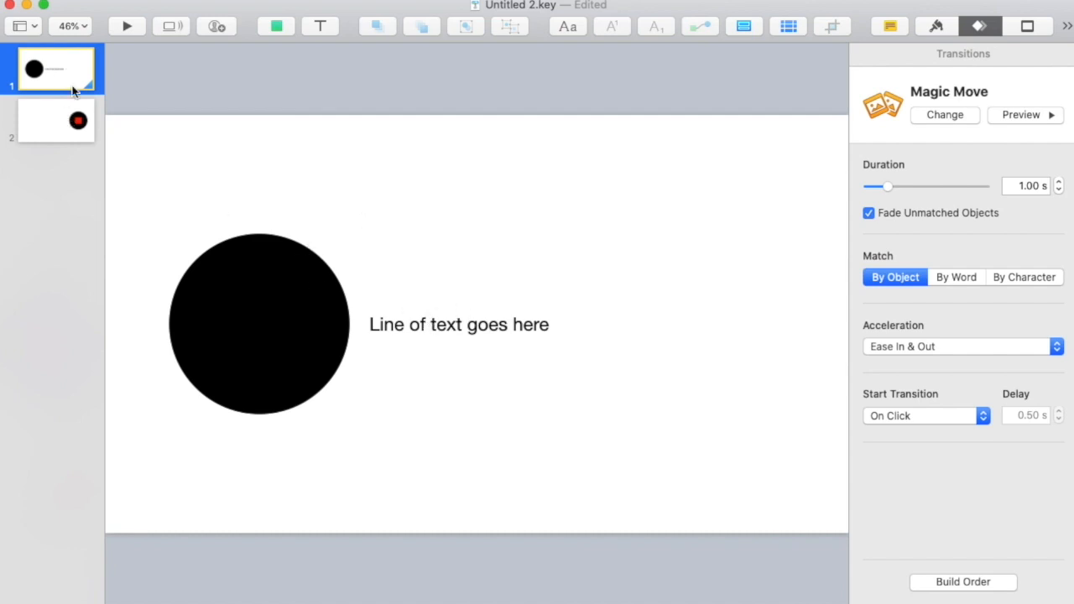
Step: Paste another copy of slide 1's text box onto slide 2 and place it against the black circle's left side
click(74, 127)
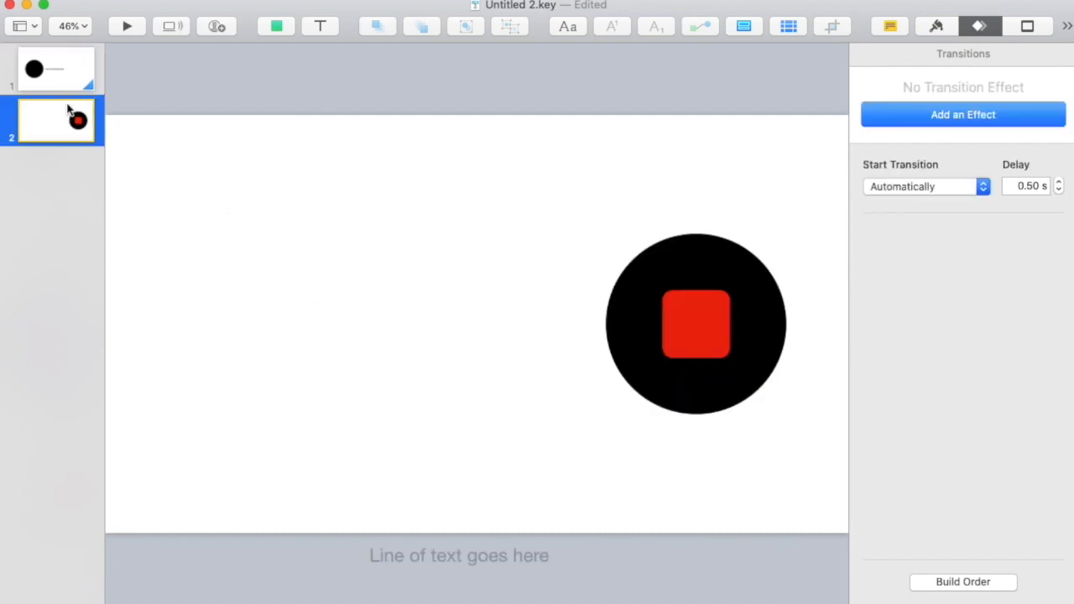
click(62, 72)
click(401, 329)
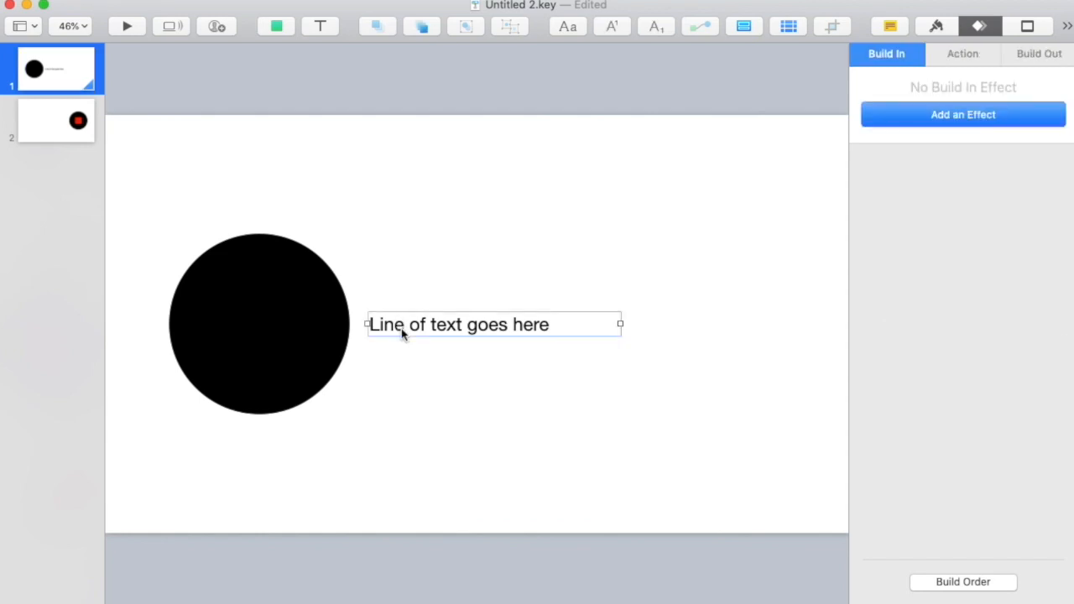
click(76, 120)
key(super+v)
drag(501, 325, 483, 325)
Step: Set the text colour of the line beside the circle on slide 2 to dark red
click(938, 27)
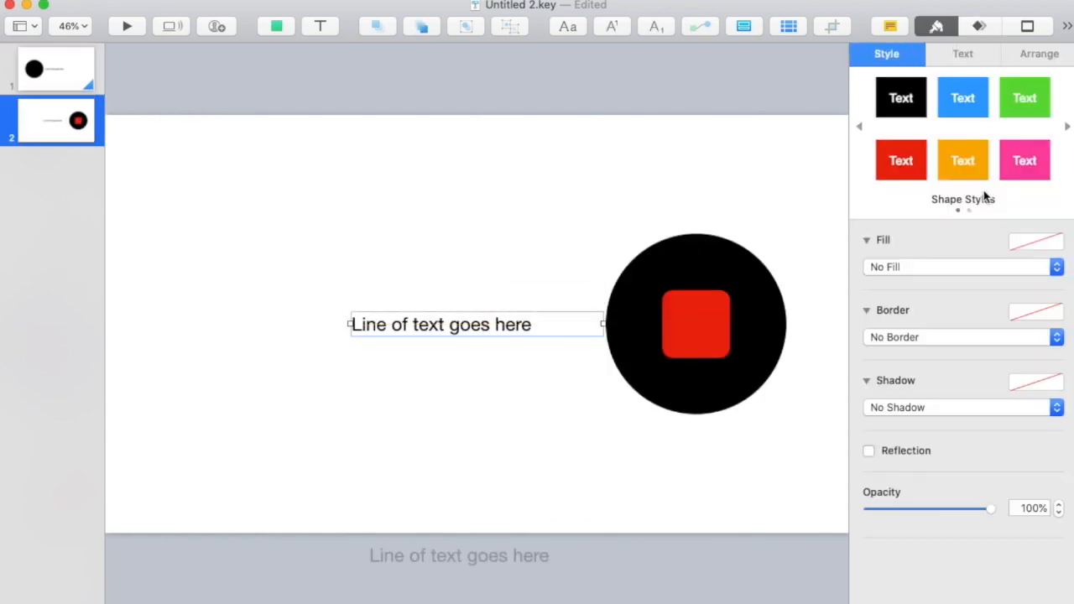
click(904, 170)
key(super+z)
click(968, 61)
click(1037, 338)
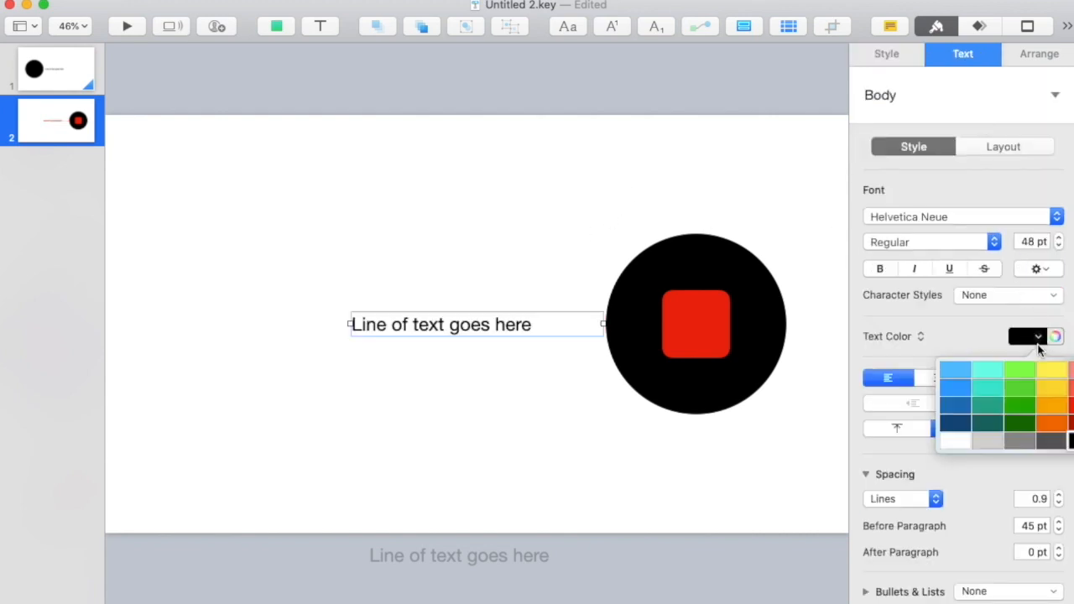
click(1072, 423)
click(534, 254)
Step: Move the red text box slightly away from the circle on slide 2 and right-align its text
drag(498, 330, 485, 328)
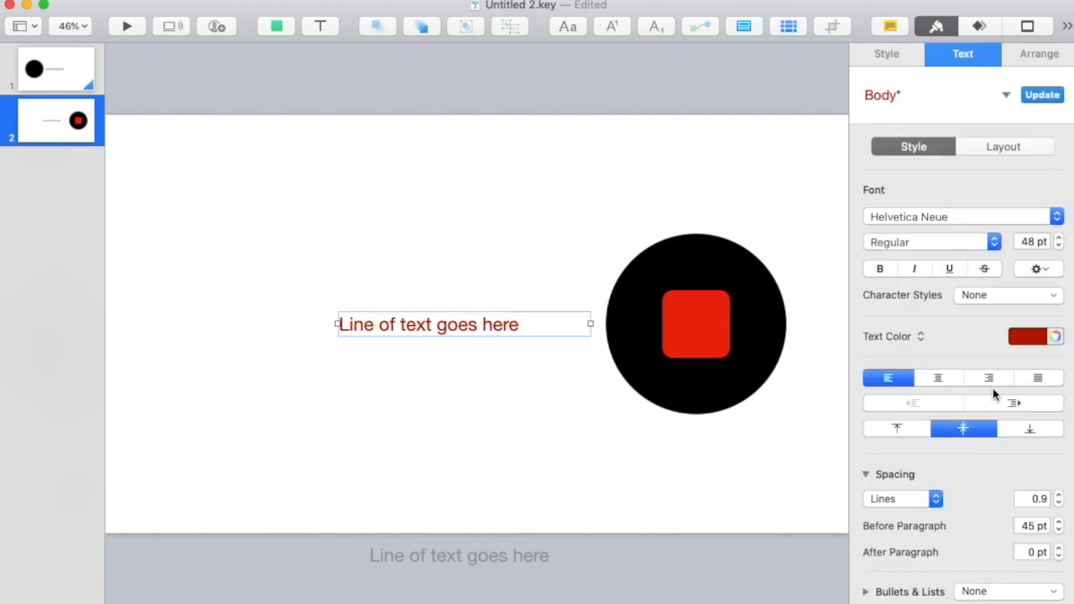
click(992, 380)
click(546, 290)
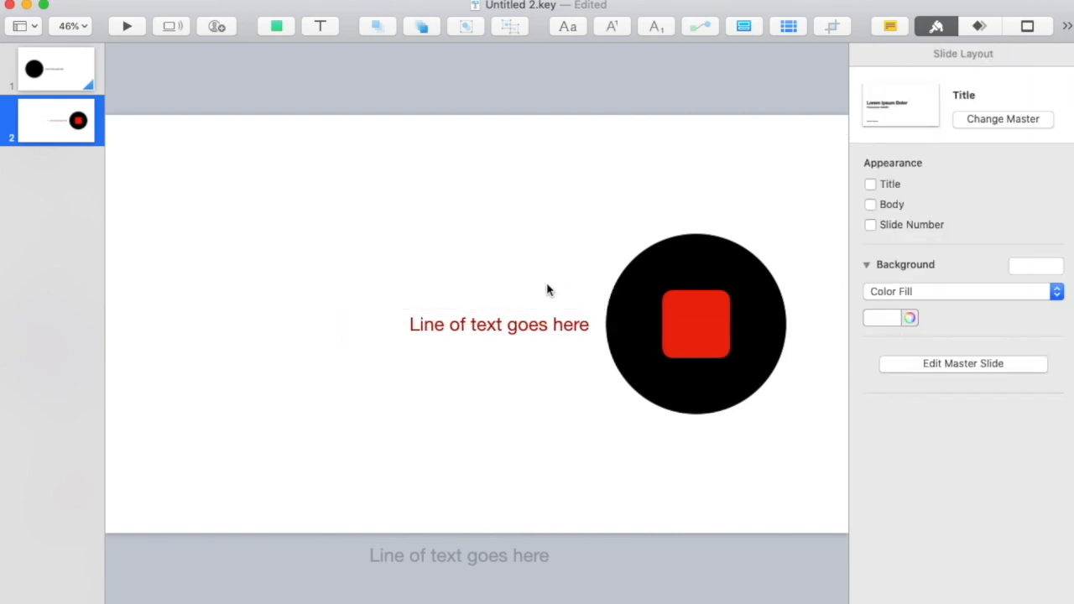
Step: Paste a copy of the red text box onto slide 1 and move it just above the slide, outside its edge
click(520, 330)
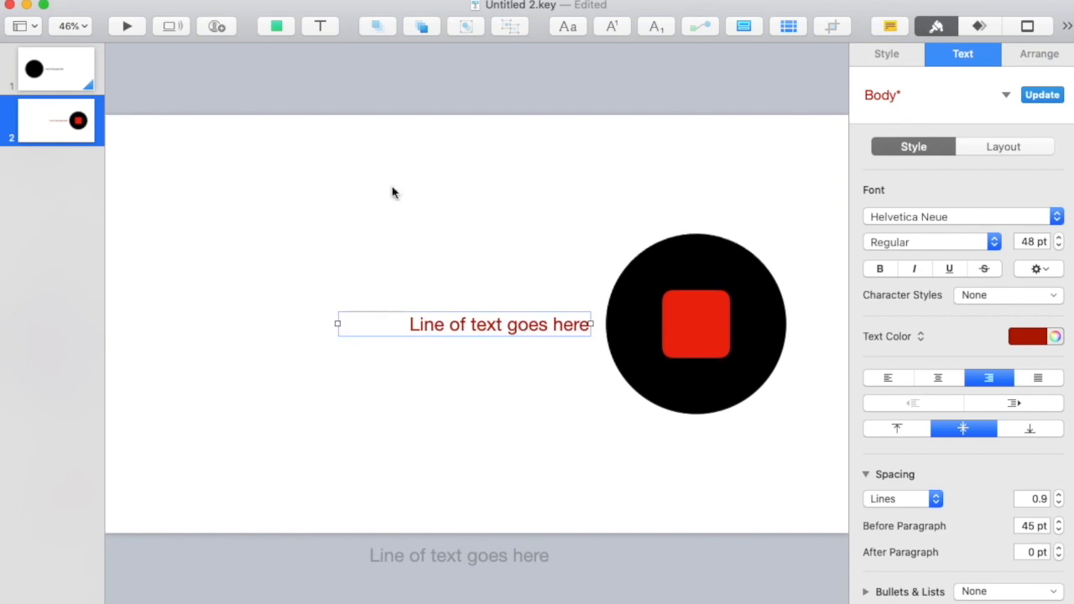
click(80, 68)
key(super+v)
drag(561, 327, 557, 89)
click(546, 166)
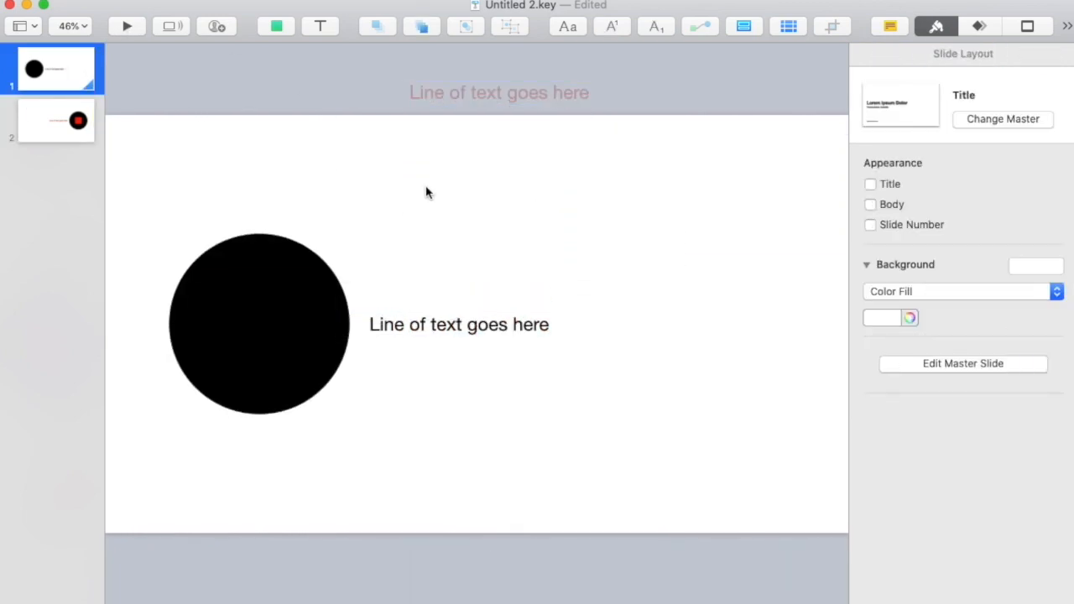
Step: Check the transparent square on slide 1 and preview the Magic Move transition with both text lines
click(994, 28)
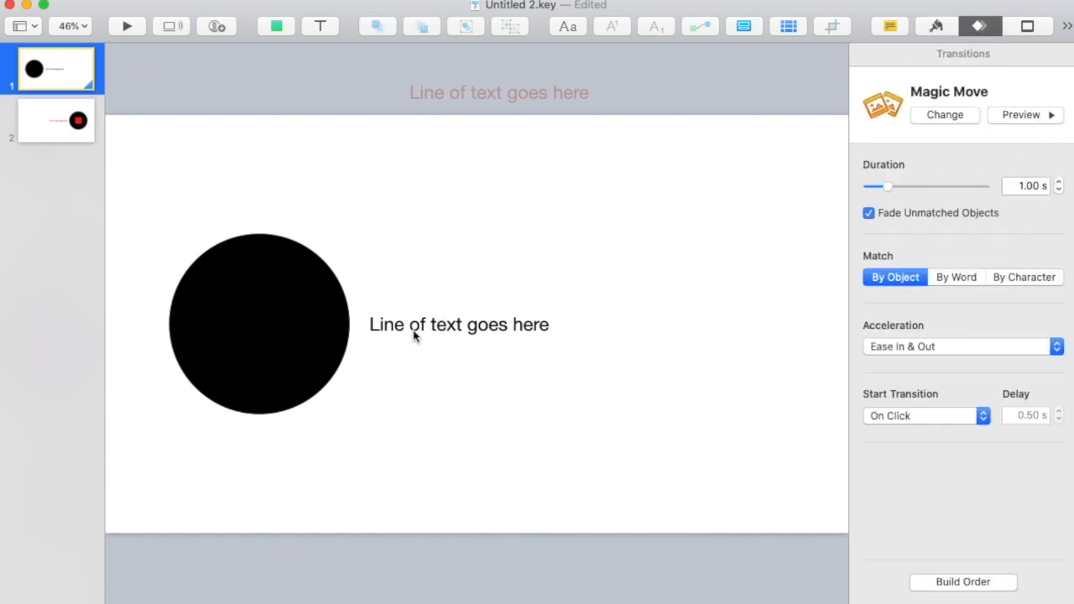
click(743, 322)
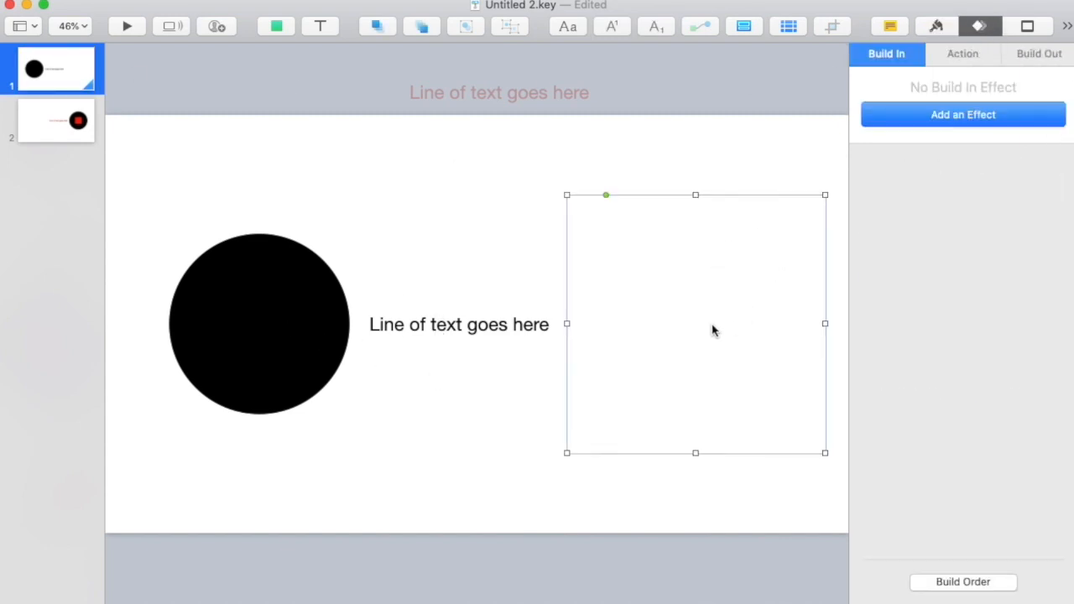
click(446, 250)
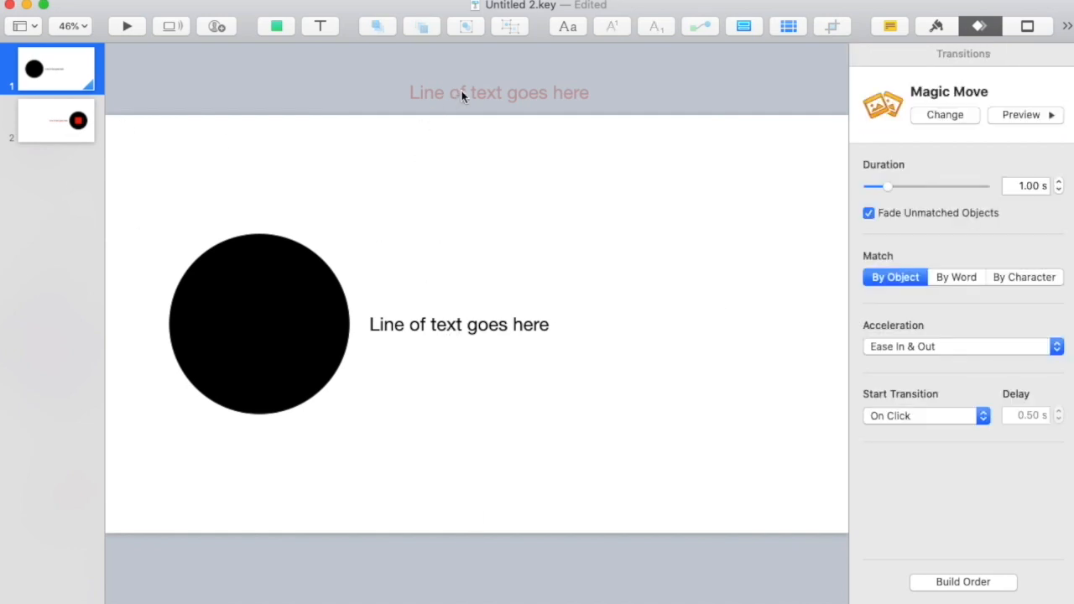
click(1032, 114)
click(1027, 122)
click(1027, 122)
click(937, 26)
click(979, 26)
click(249, 323)
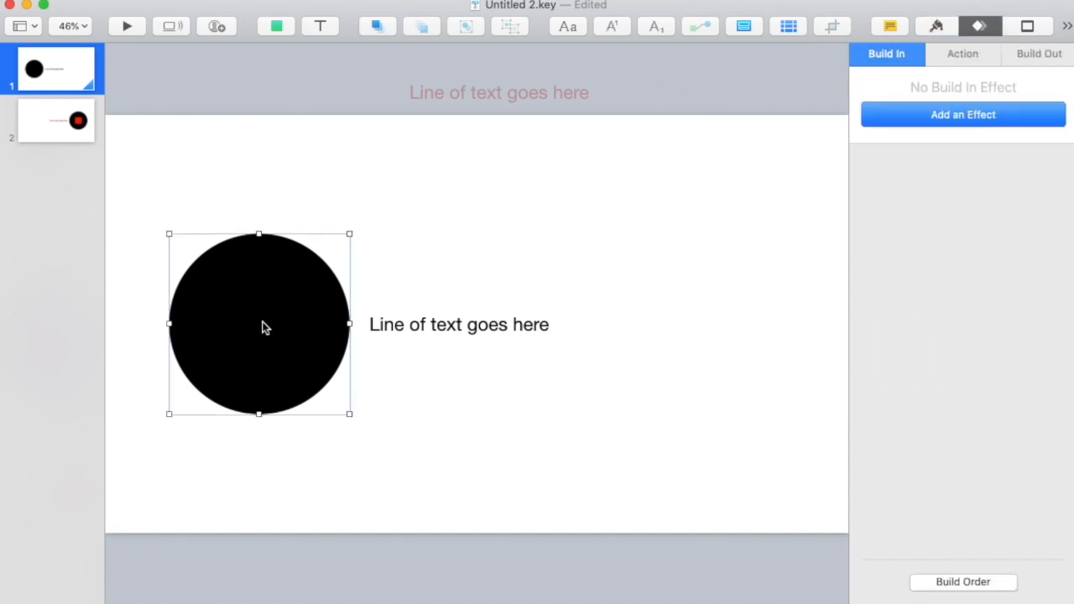
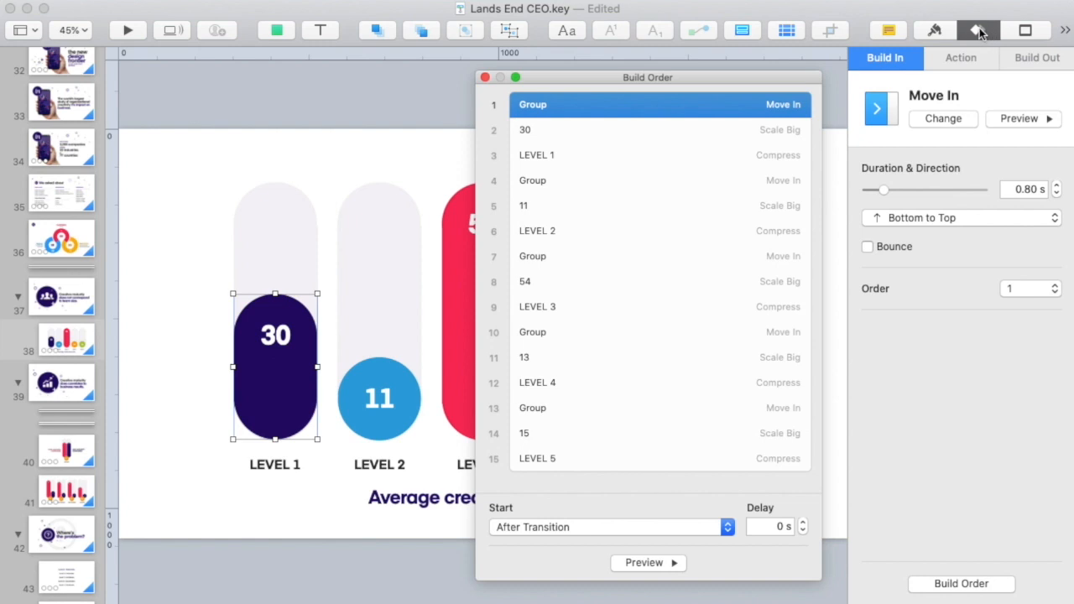
Step: Switch to slide 38 of Lands End CEO.key and preview the Move In build of the LEVEL 1 bar
click(284, 101)
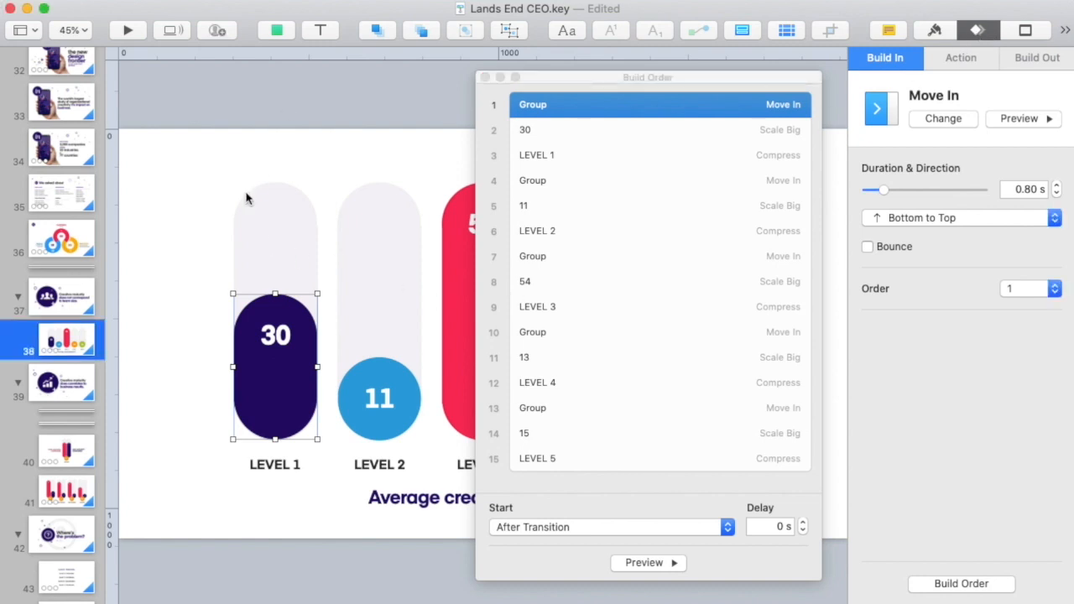
click(196, 214)
click(204, 83)
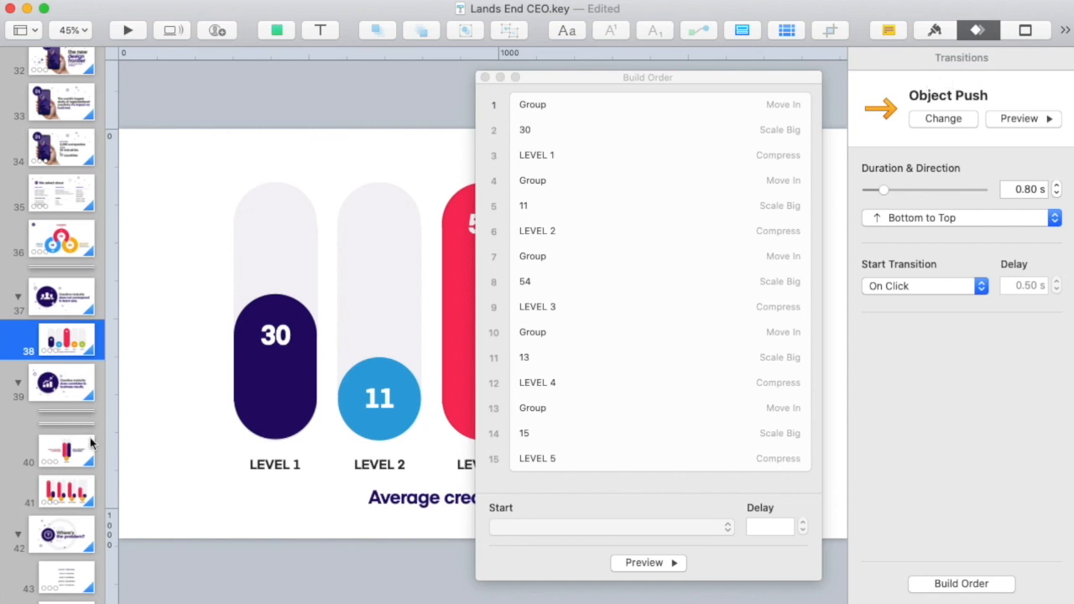
click(275, 369)
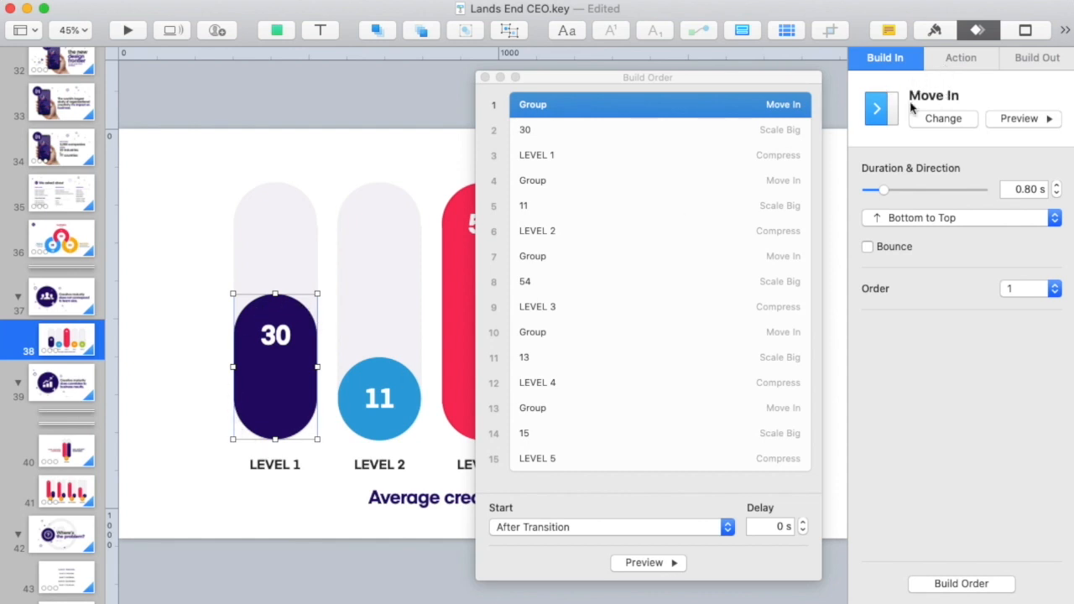
click(1040, 124)
Step: Try the LEVEL 1 bar's Move In build with direction Top to Bottom, preview it, and restore Bottom to Top
click(914, 219)
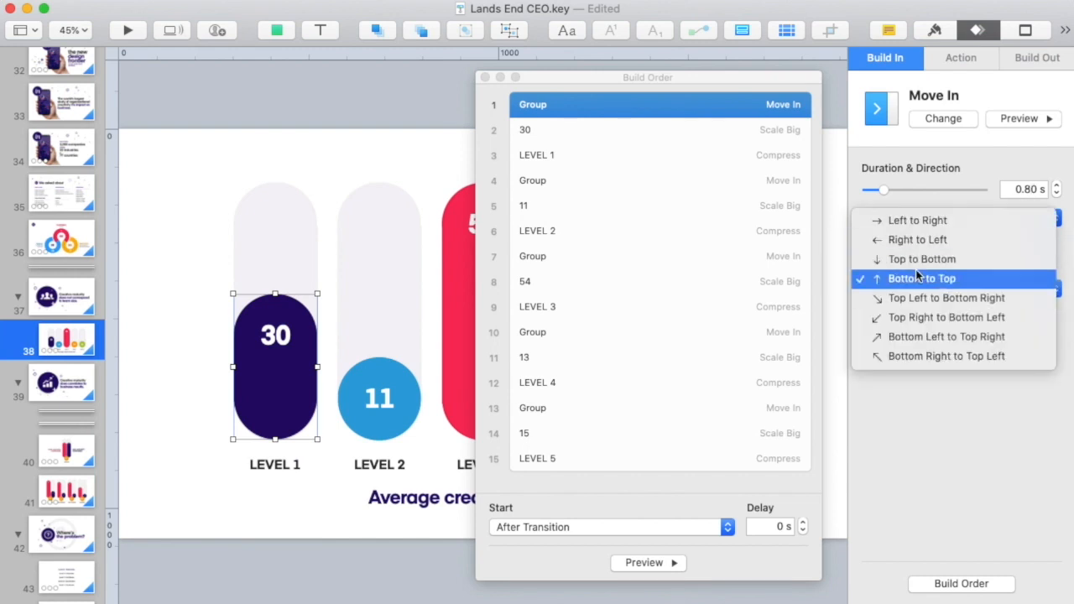
click(918, 257)
click(1014, 125)
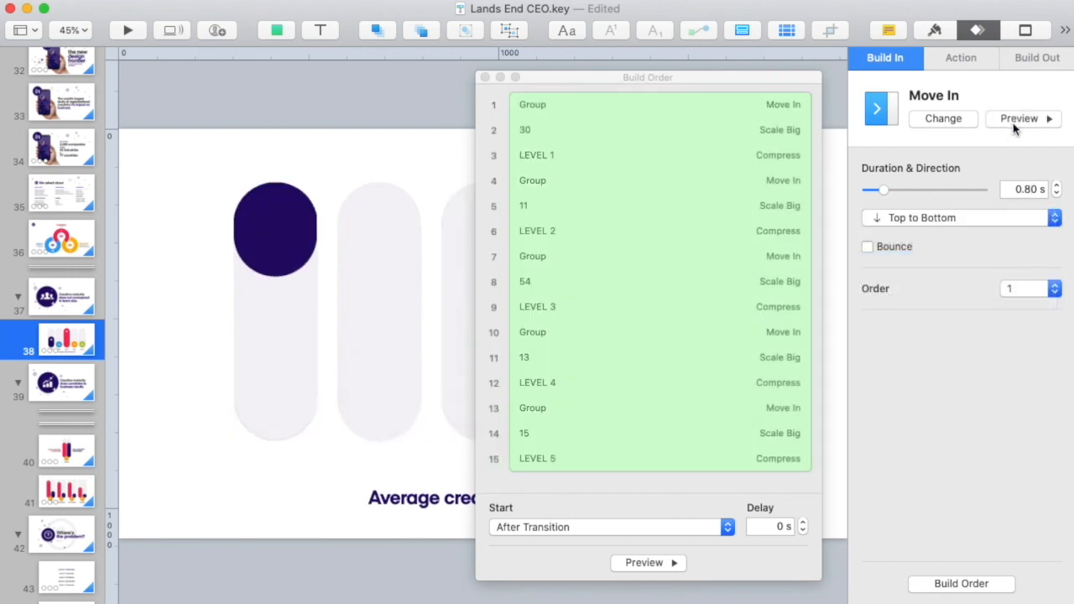
click(948, 217)
click(941, 241)
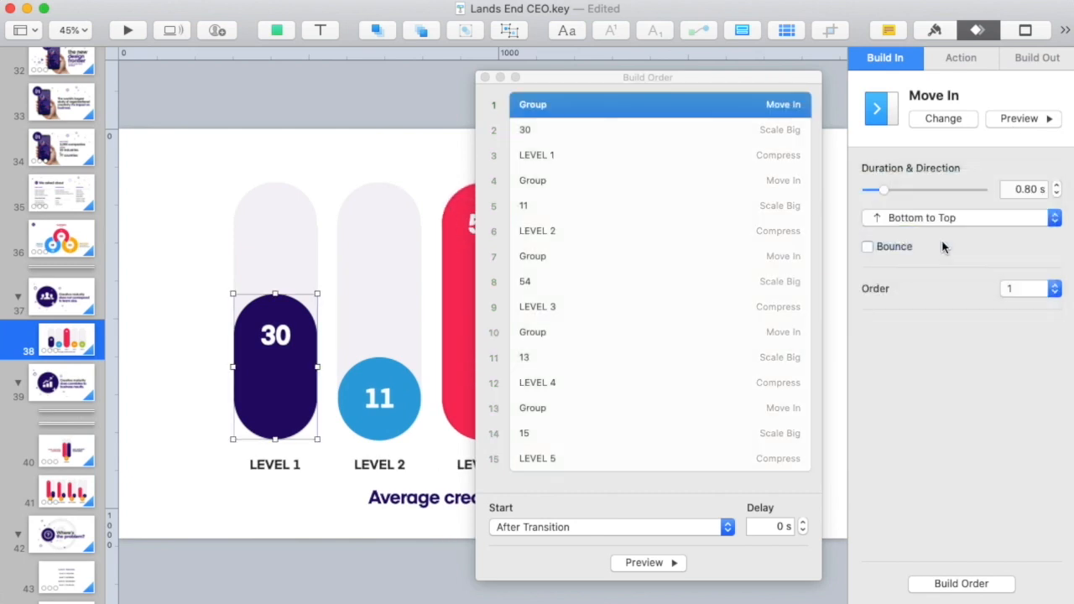
Step: Try the Bounce option on the LEVEL 1 bar's Move In build, preview it, and turn Bounce off again
click(869, 246)
click(1018, 118)
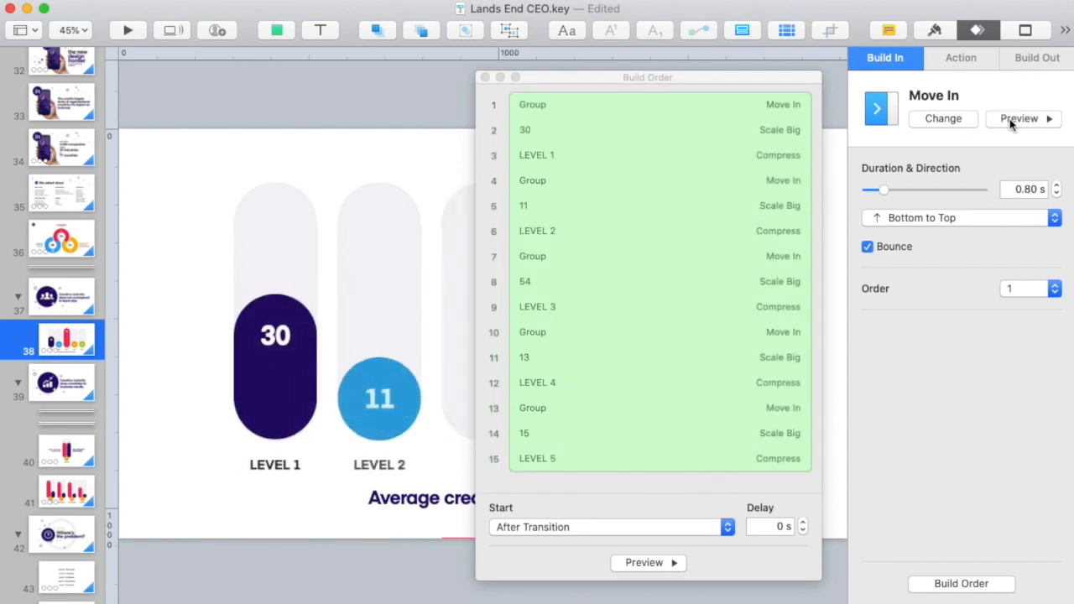
click(869, 246)
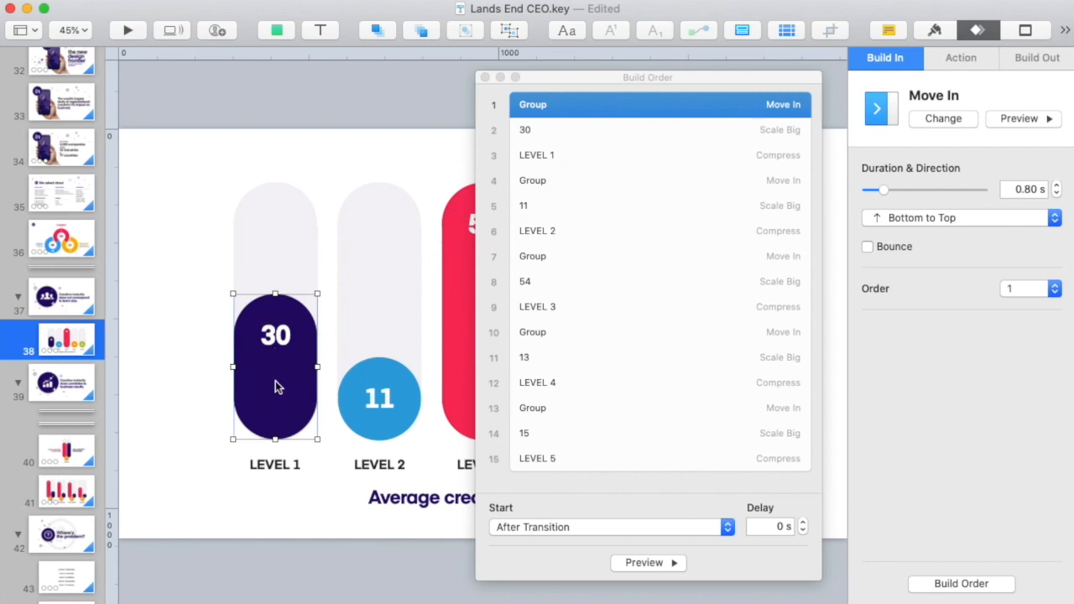
Step: Check the Move In builds of the remaining bars, from LEVEL 2 to LEVEL 5
click(381, 426)
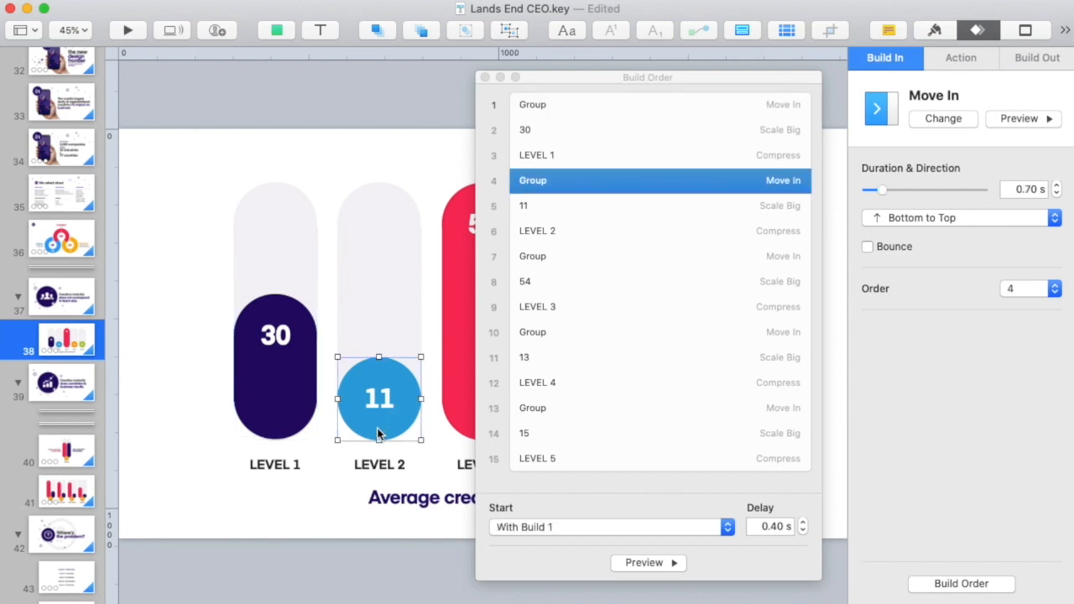
click(543, 260)
click(541, 336)
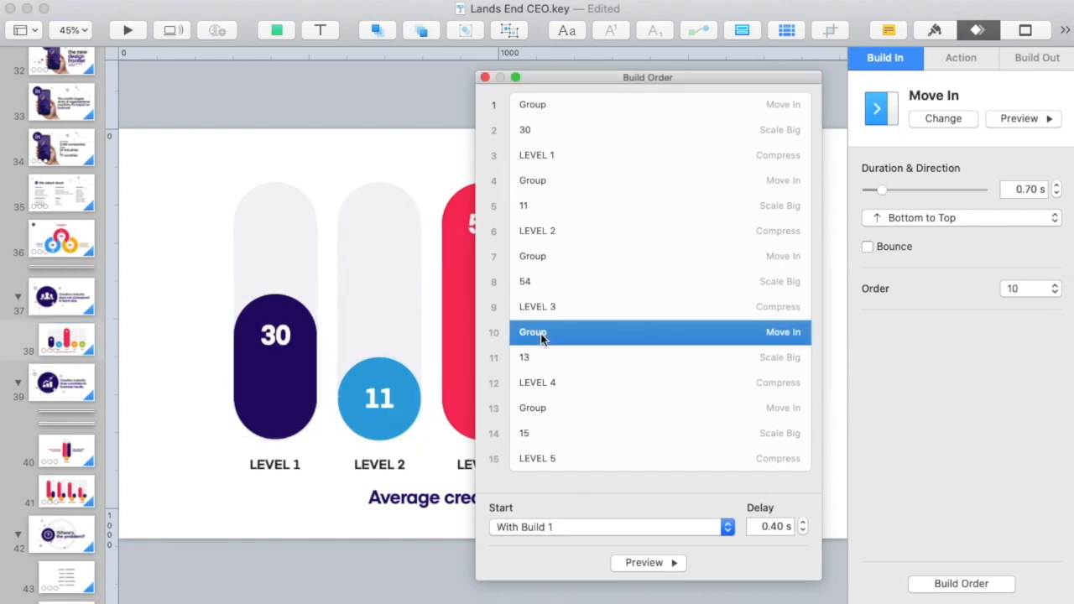
click(541, 409)
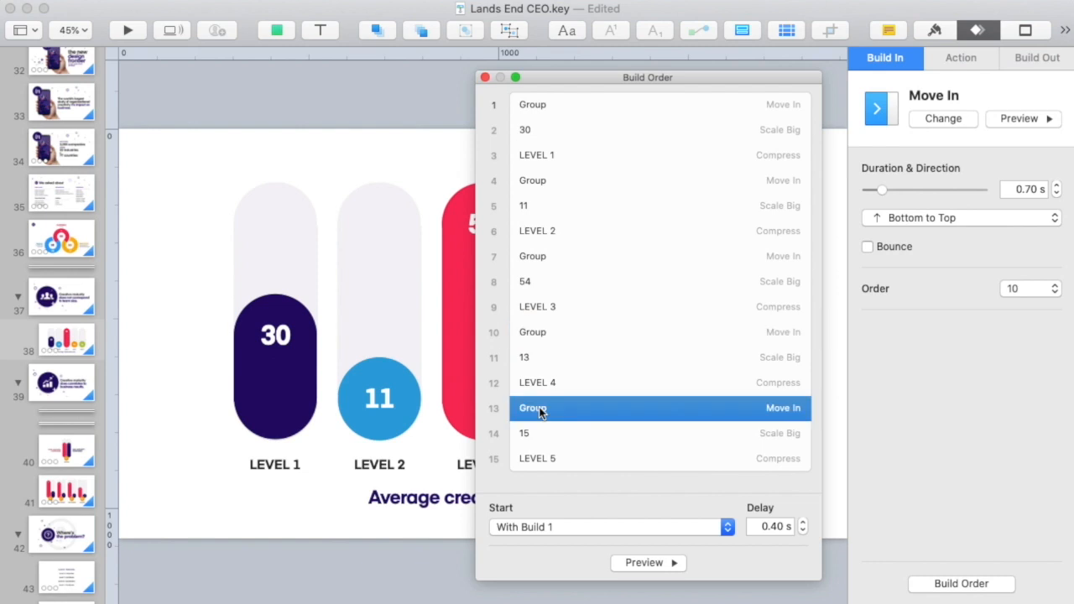
Step: Select the number 30 inside the LEVEL 1 bar and preview its Scale Big build
click(277, 338)
click(276, 337)
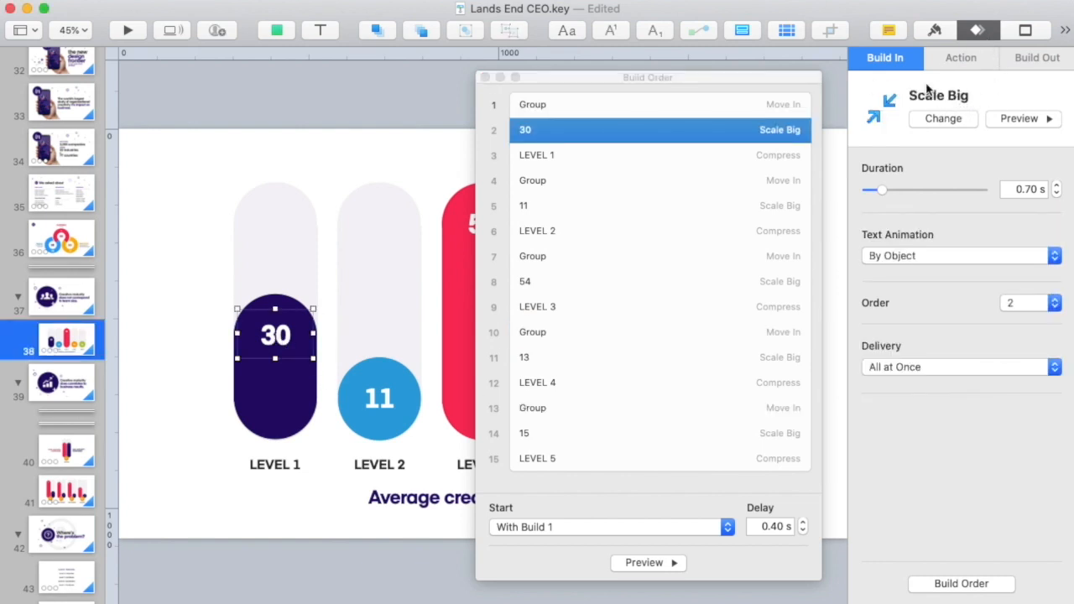
click(1015, 122)
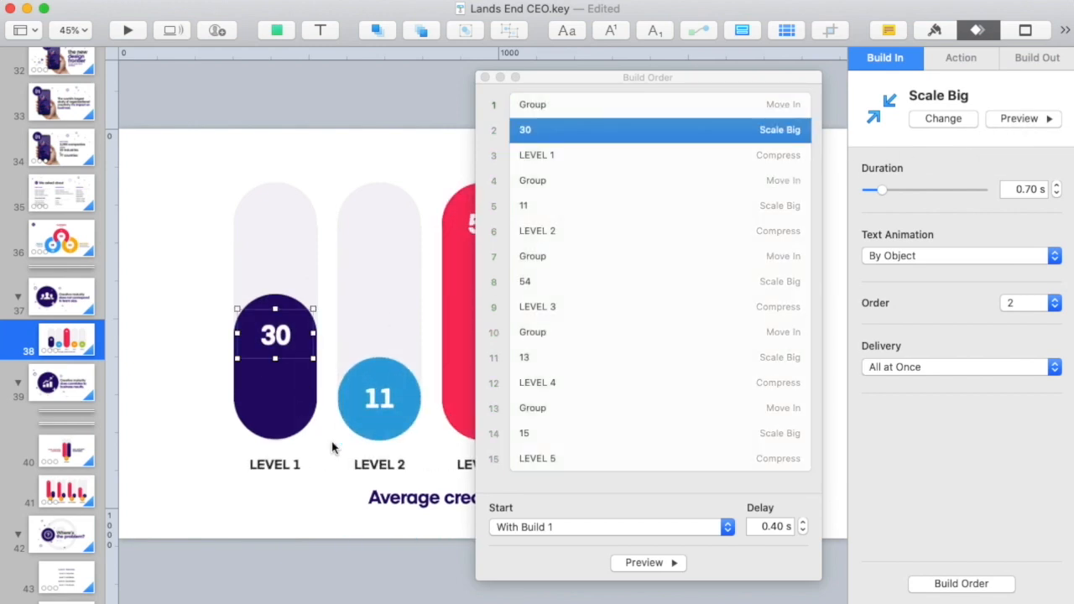
Step: Preview the Compress build of the LEVEL 1 label, then deselect everything on the slide
click(267, 467)
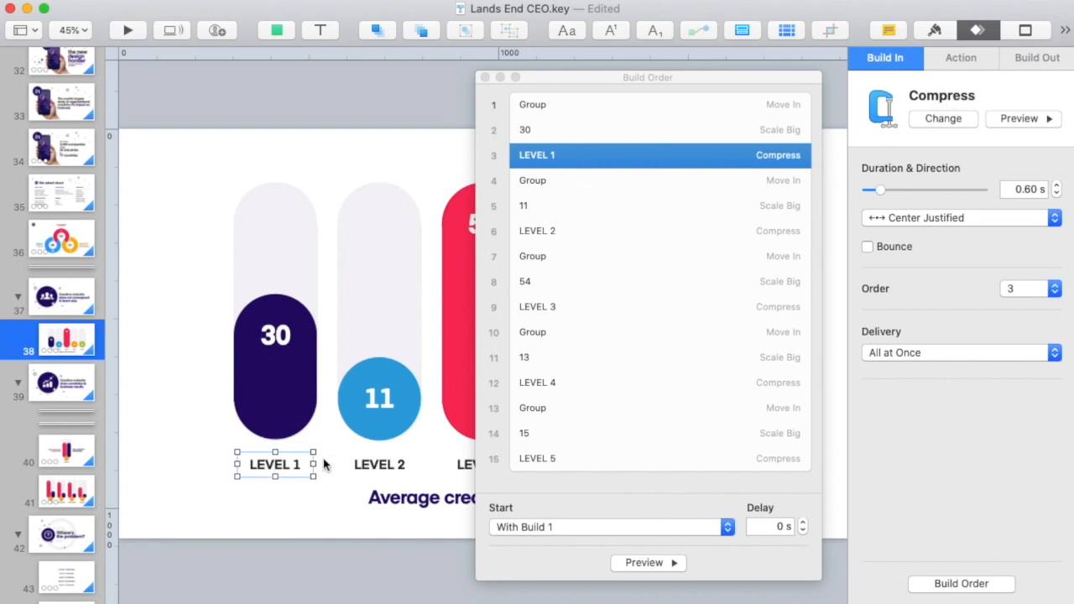
click(1011, 120)
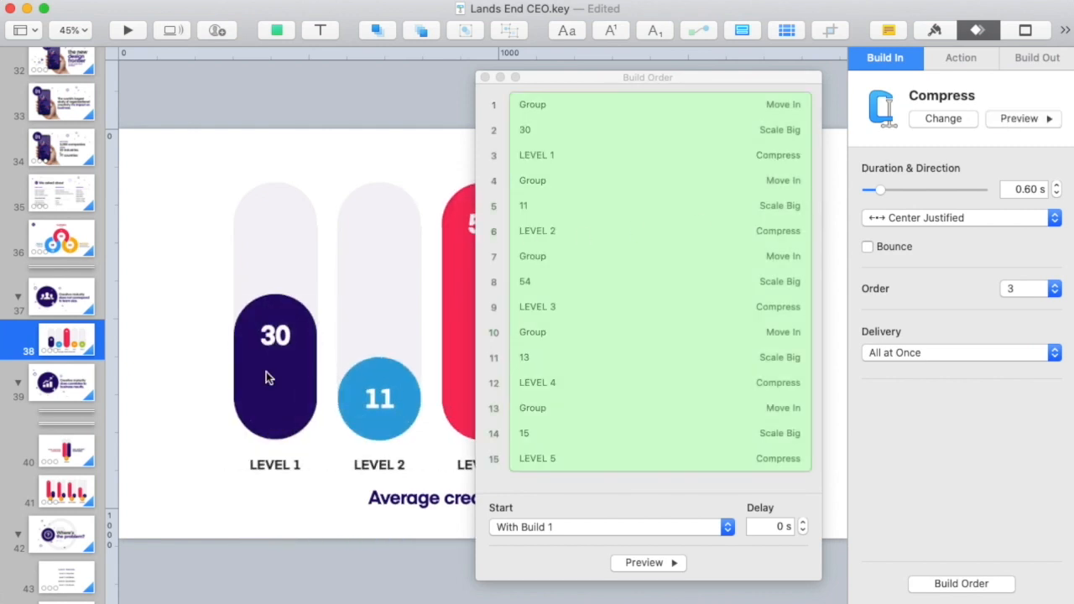
click(201, 369)
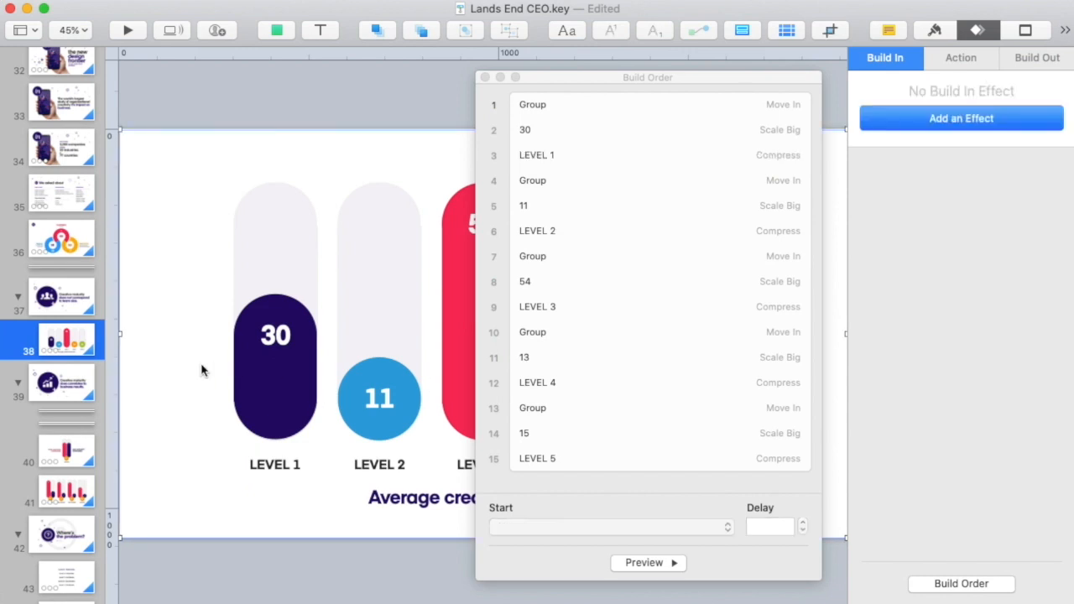
click(245, 73)
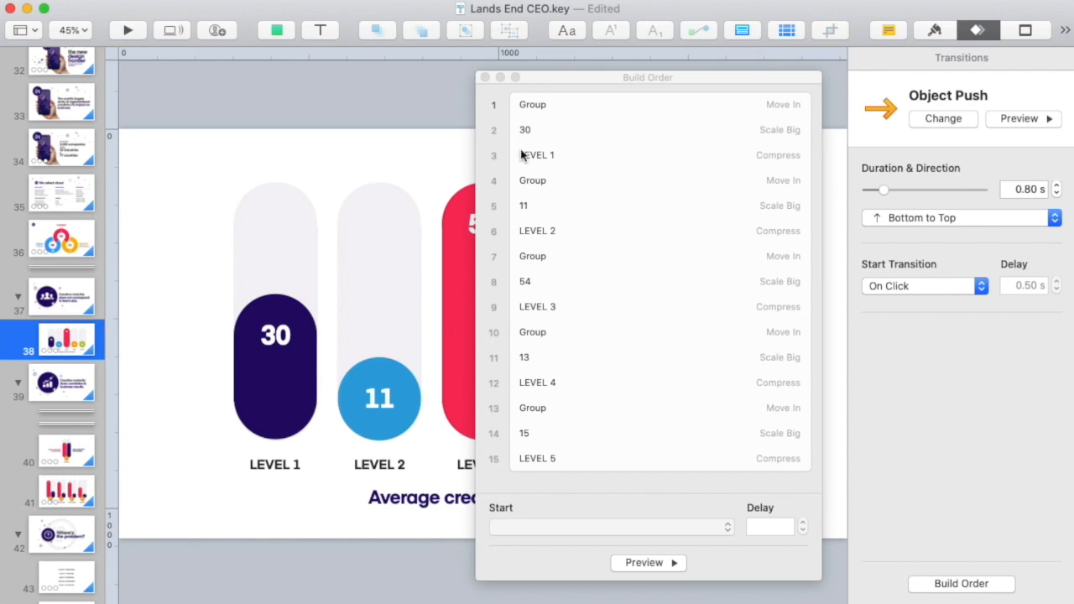
Step: Inspect the number 30's build and the start options of the LEVEL 1 bar's Move In build, leaving After Transition chosen
click(281, 340)
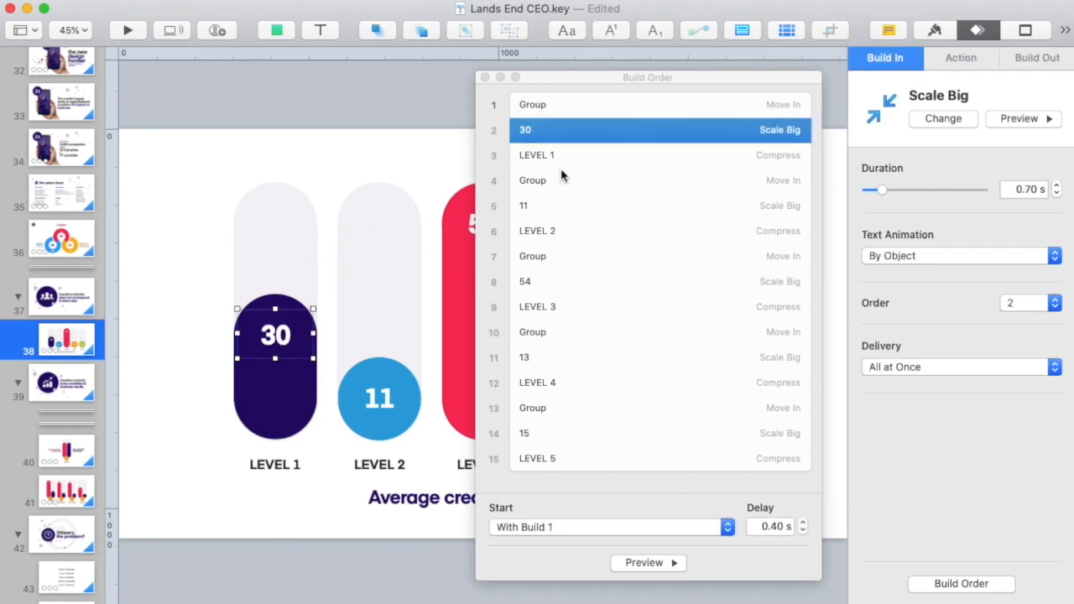
click(595, 110)
click(593, 136)
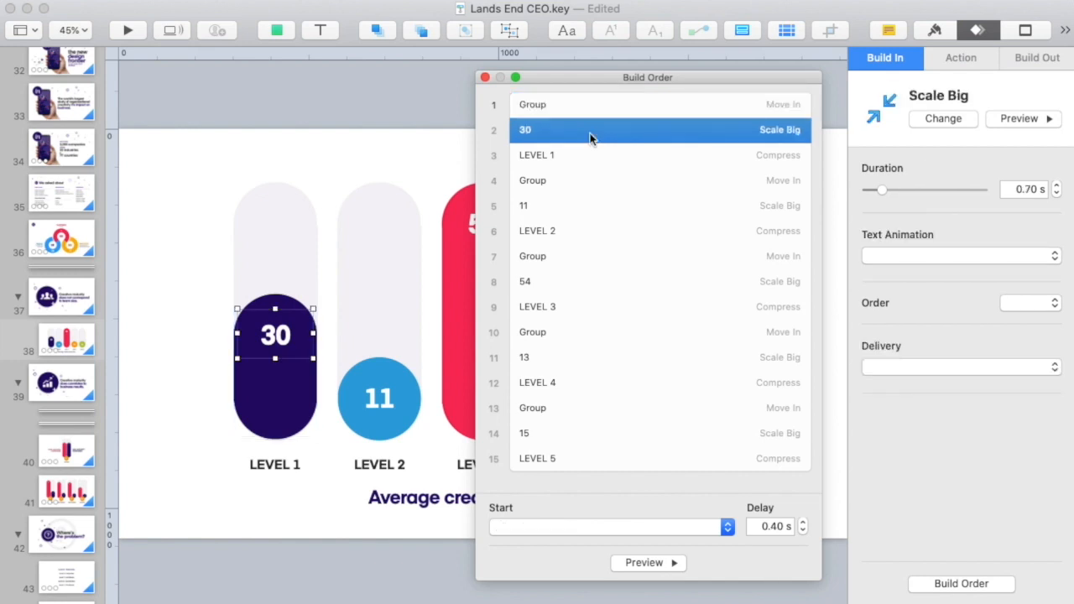
click(588, 119)
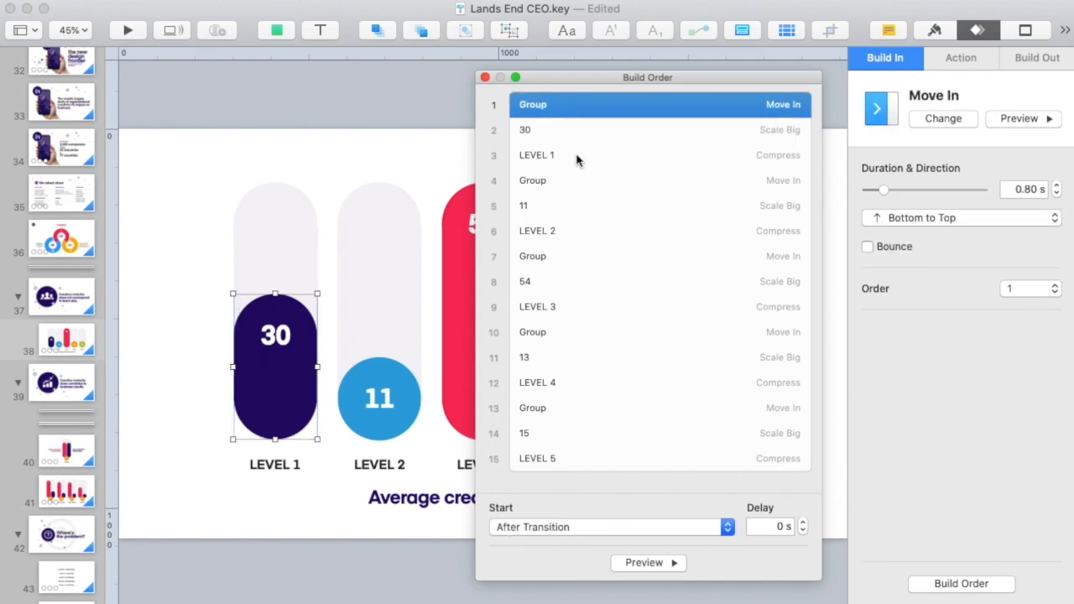
click(541, 527)
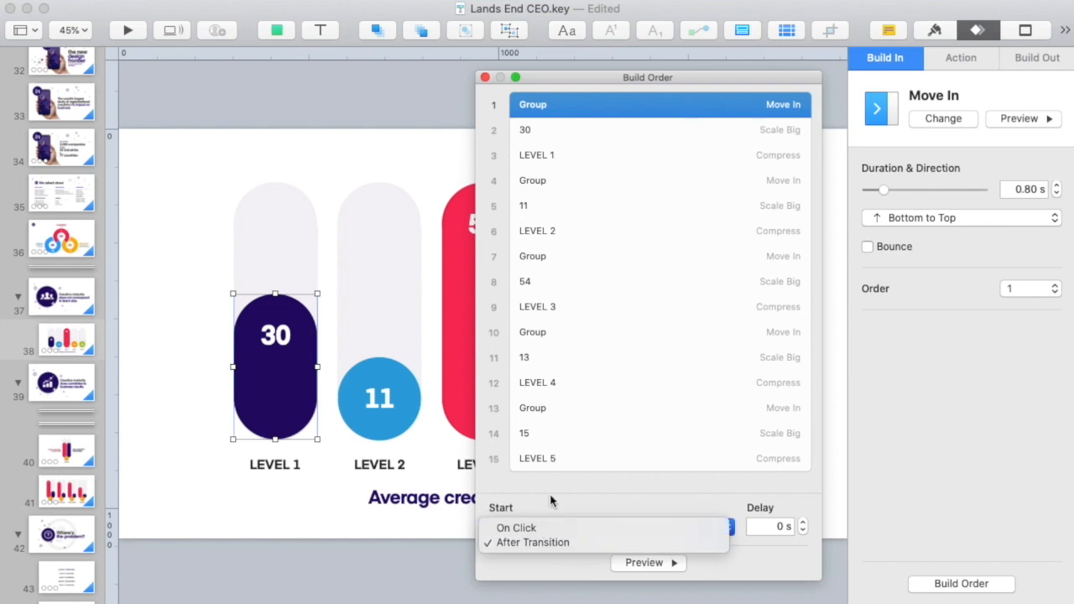
click(549, 495)
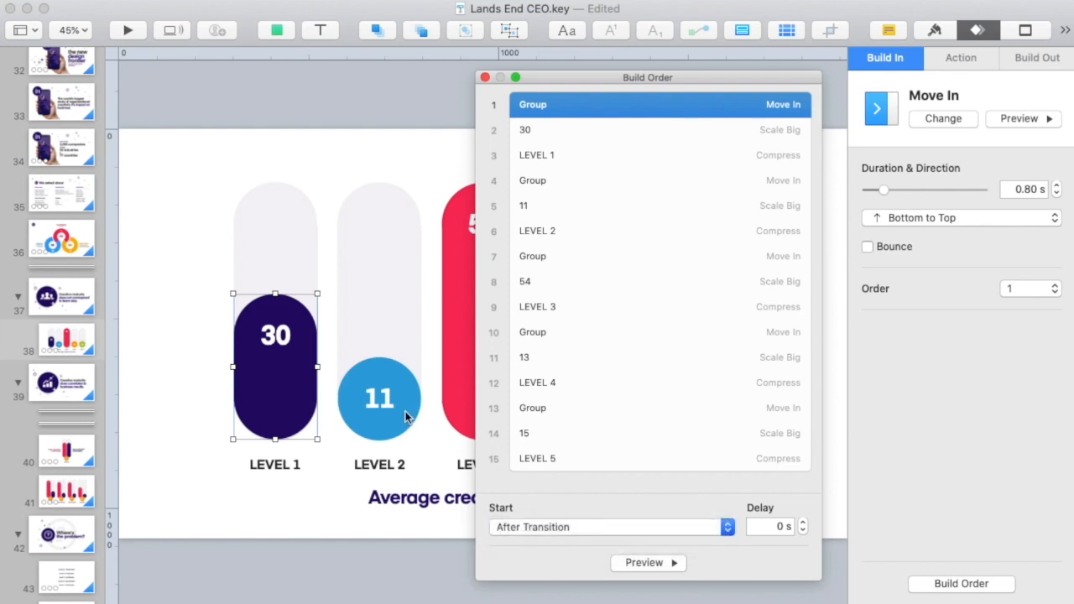
Step: Compare the start and delay settings of the first three builds: the LEVEL 1 bar, its number 30 and its label
click(555, 129)
click(556, 106)
click(551, 132)
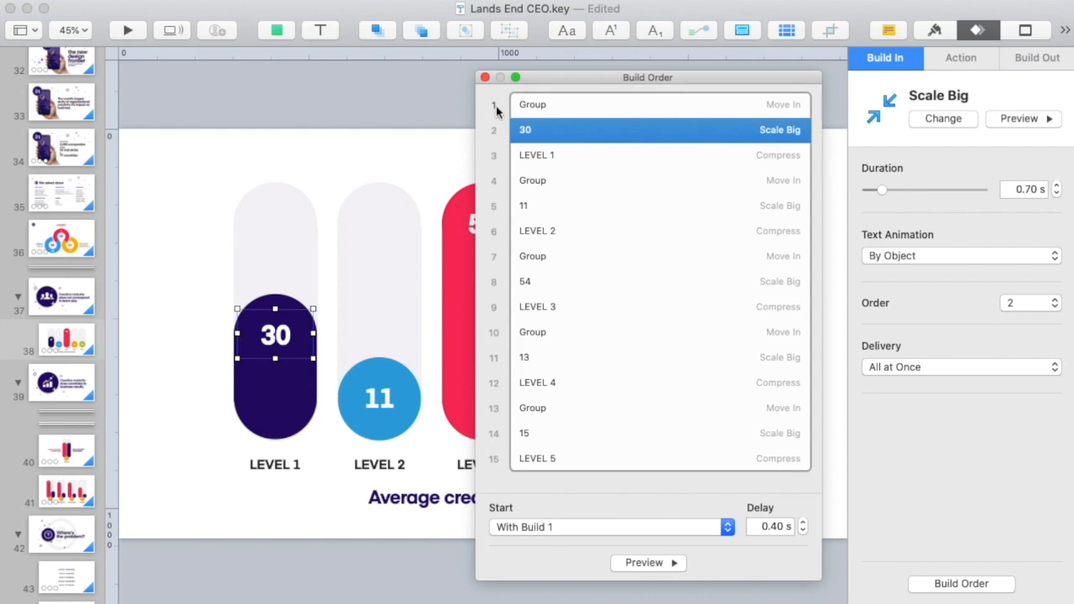
click(513, 161)
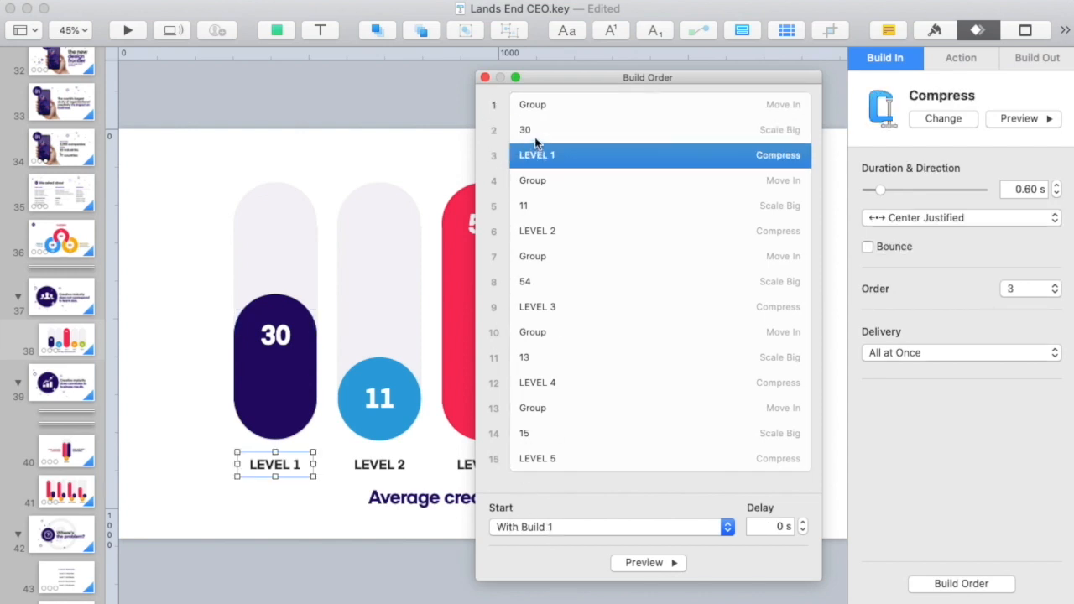
click(537, 134)
click(534, 104)
click(543, 130)
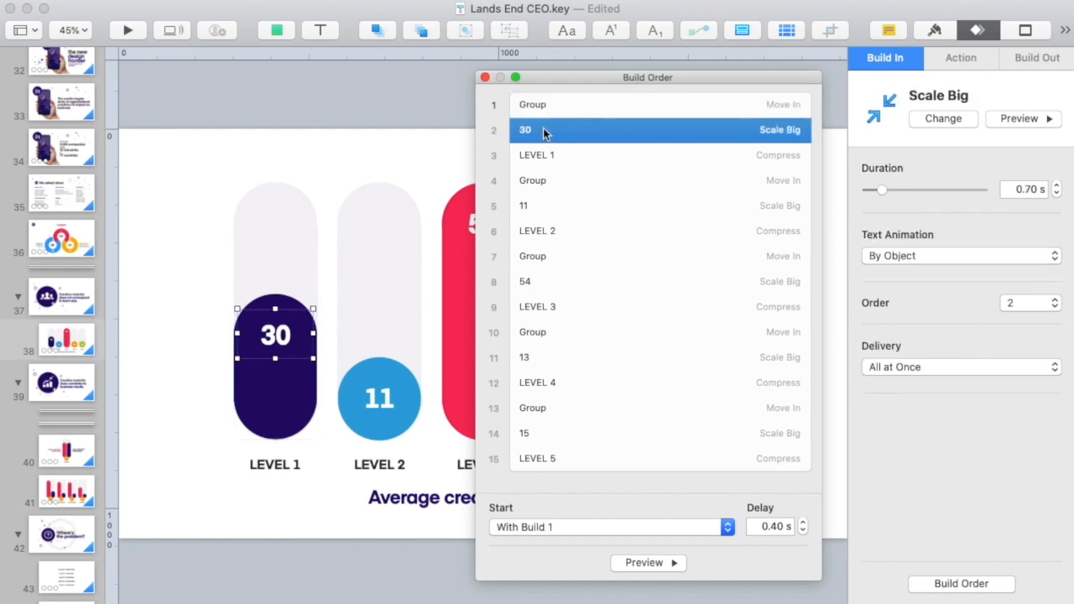
click(551, 107)
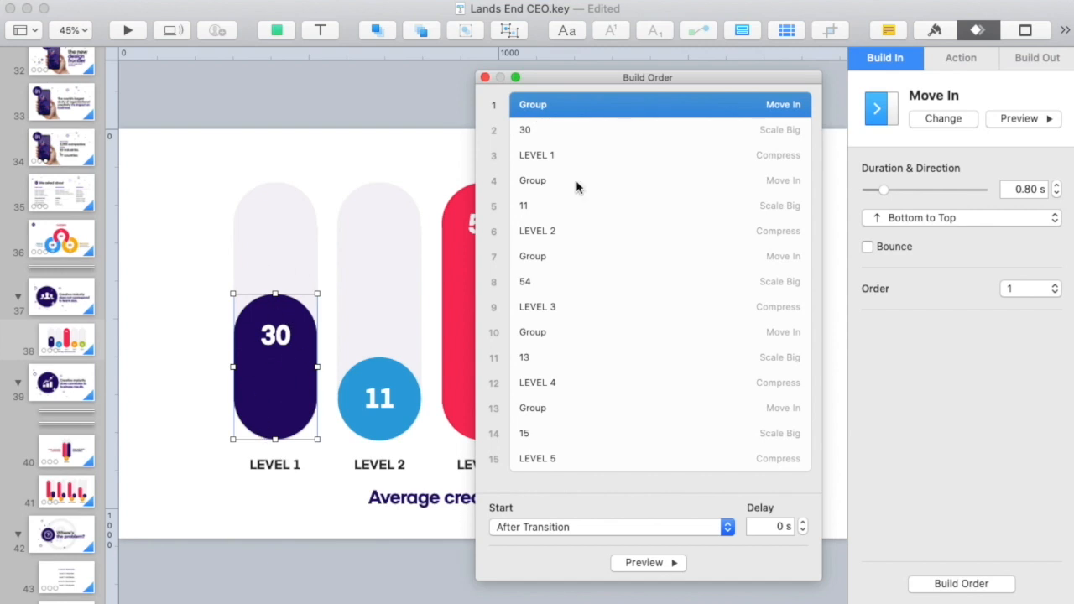
click(585, 132)
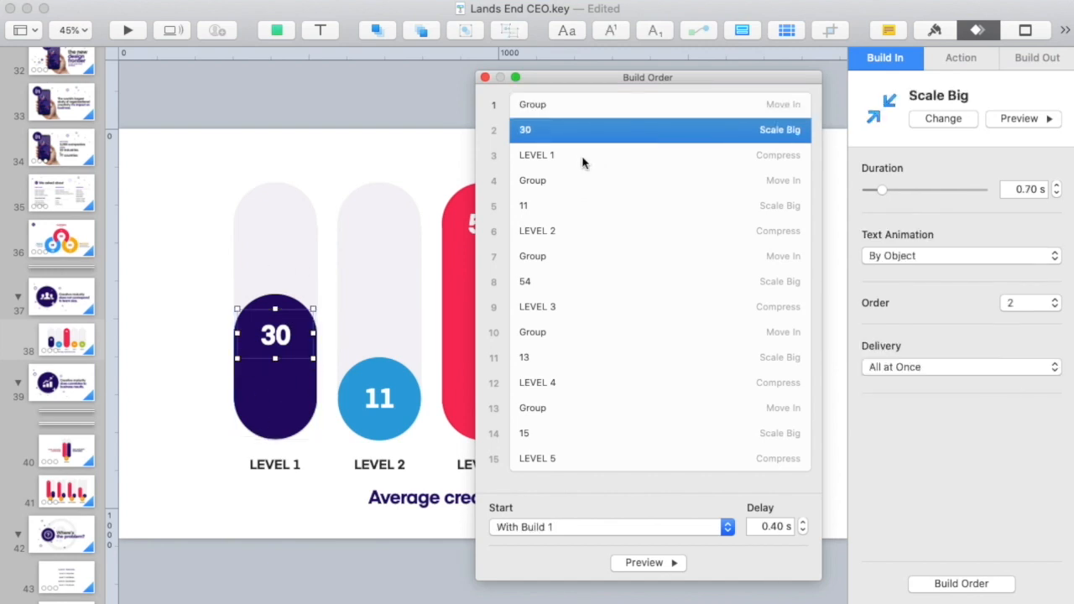
click(585, 160)
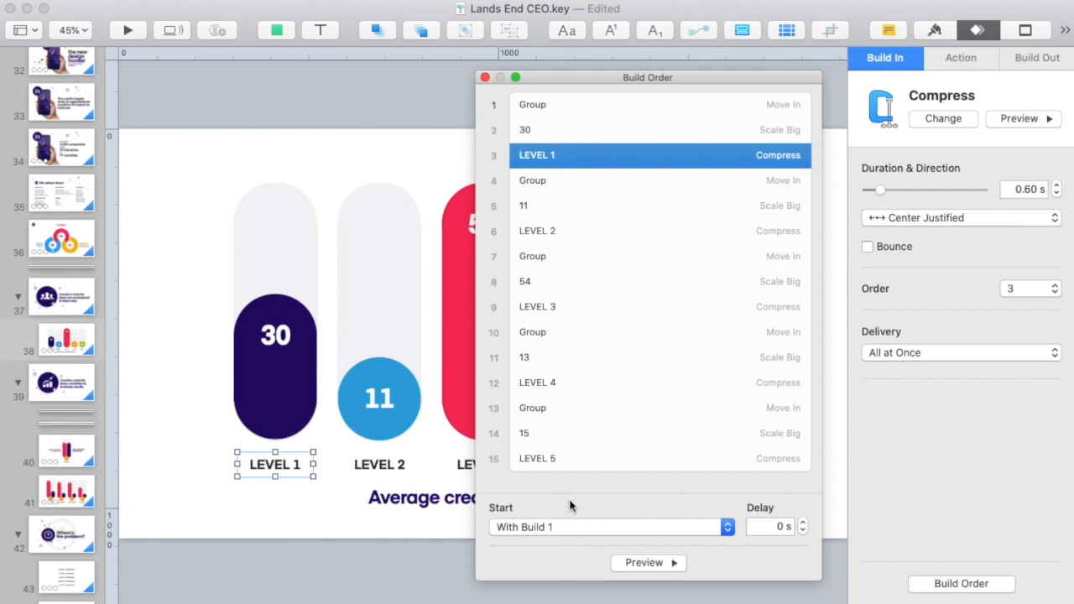
Step: Set the delay of the number 30's Scale Big build to 0 s and preview the whole build order
click(556, 131)
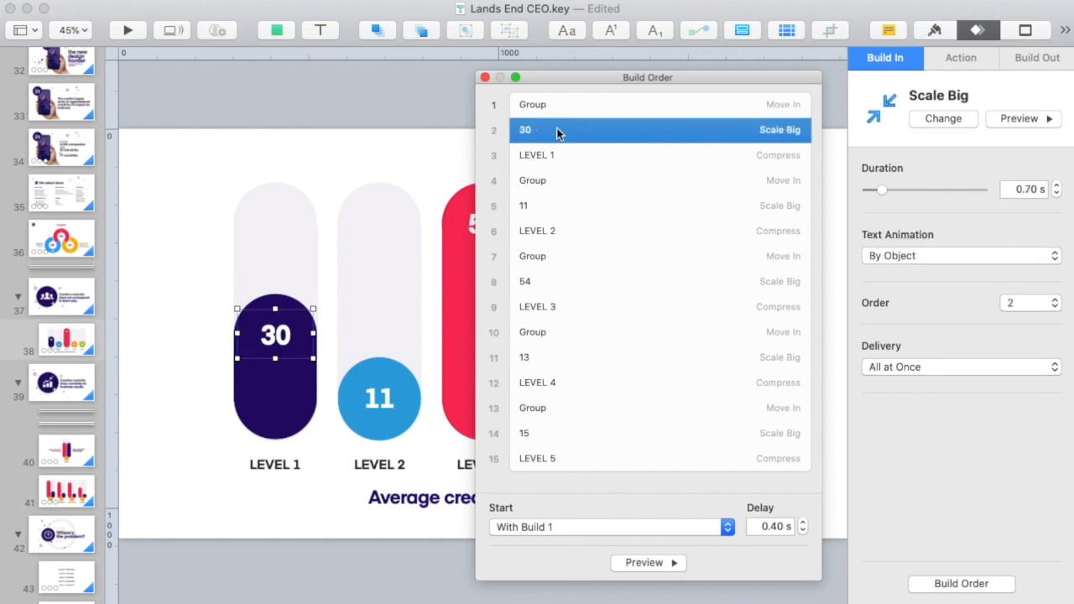
click(803, 530)
click(803, 531)
click(803, 531)
click(650, 563)
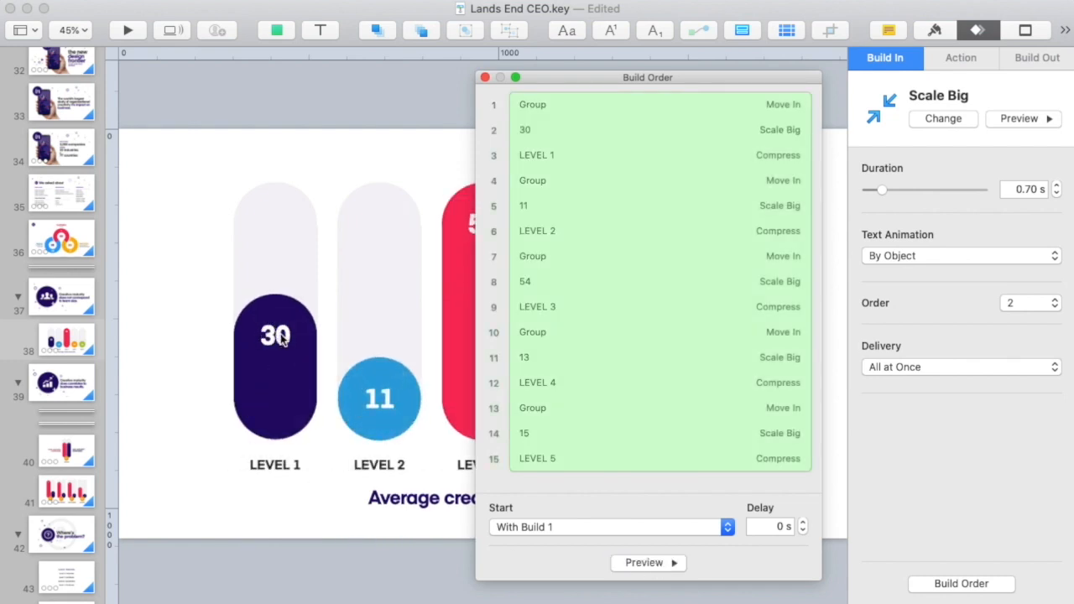
click(643, 563)
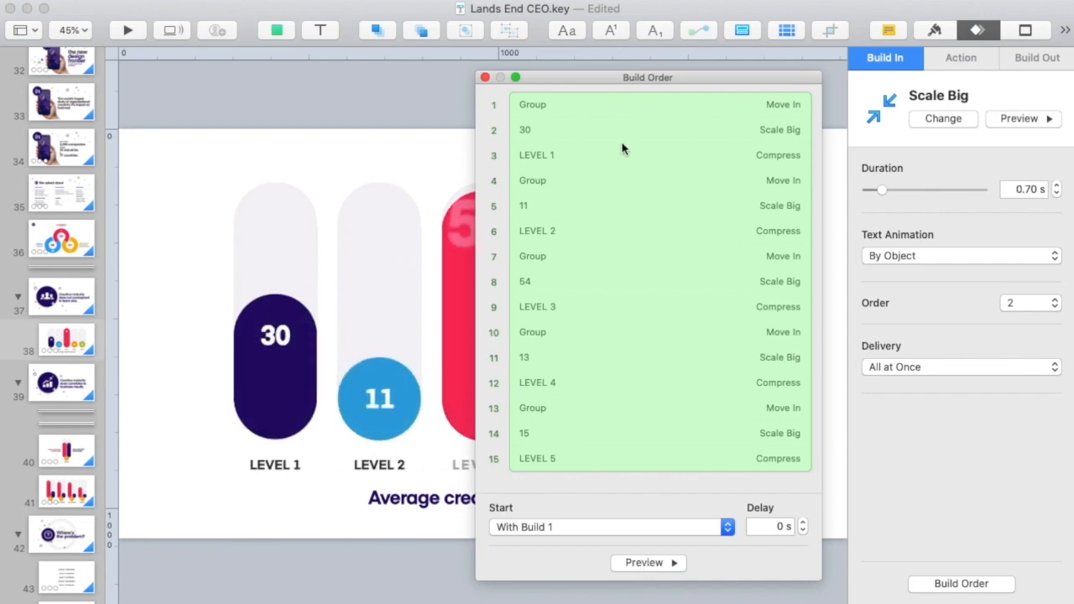
Step: Try delays of 0.20 s and 0.40 s on the number 30's Scale Big build, previewing the build order with each
click(577, 132)
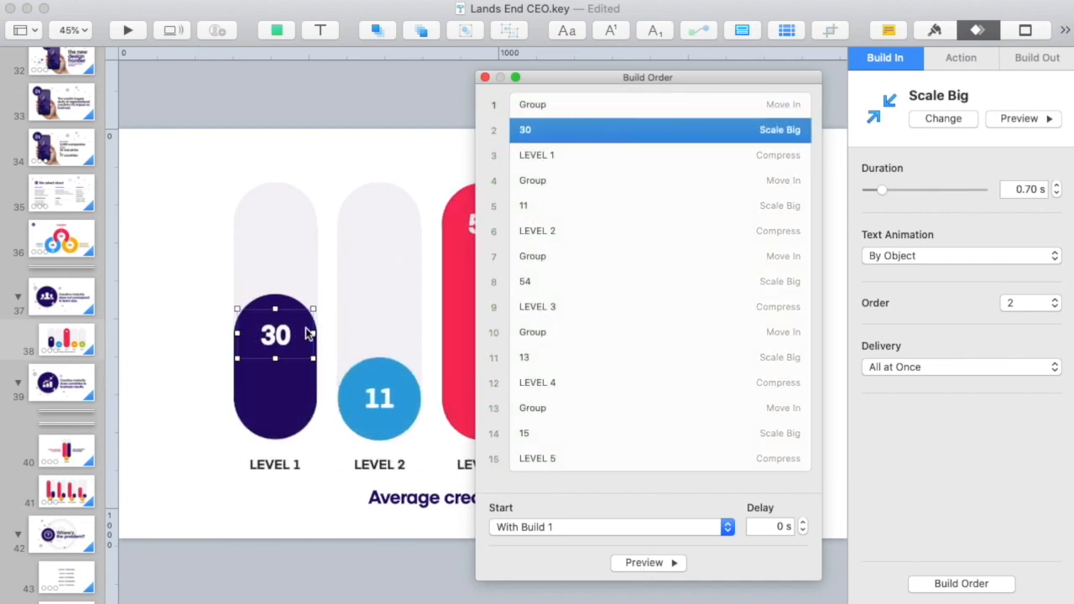
click(802, 523)
click(658, 566)
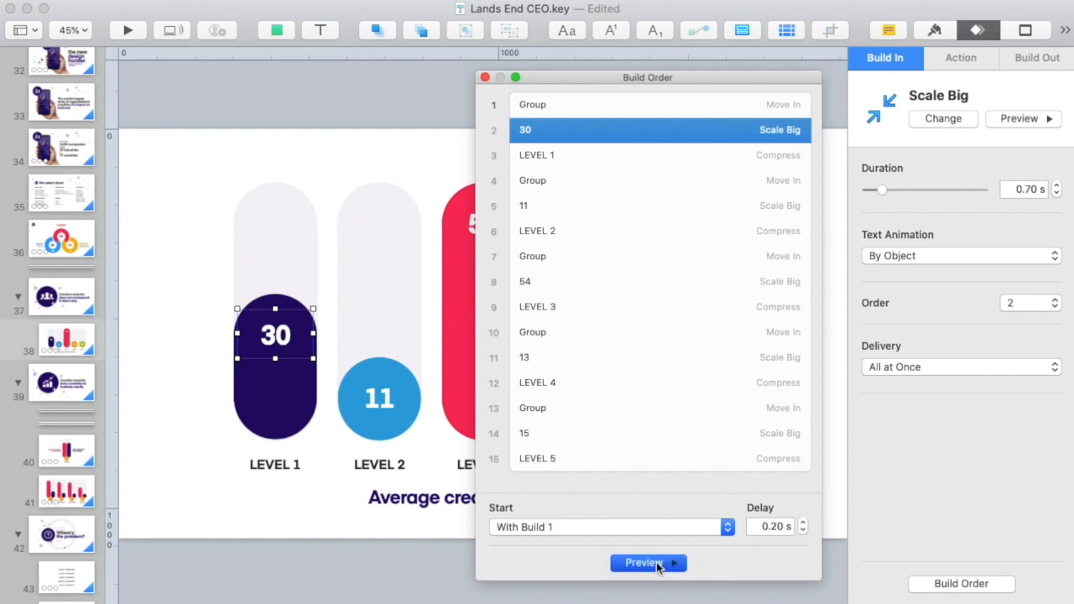
click(658, 564)
click(658, 563)
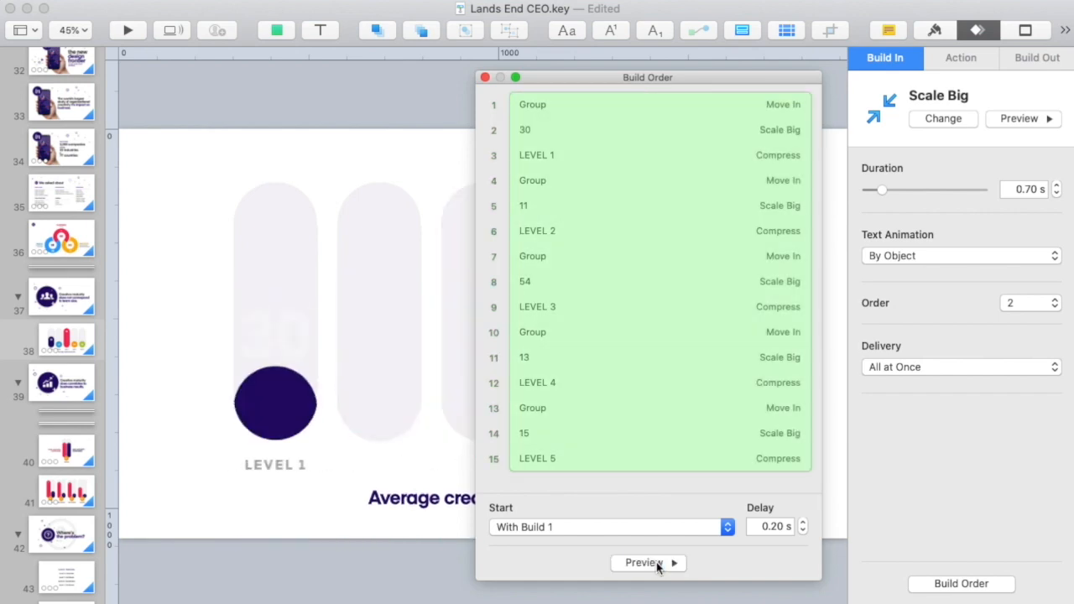
click(801, 523)
click(657, 565)
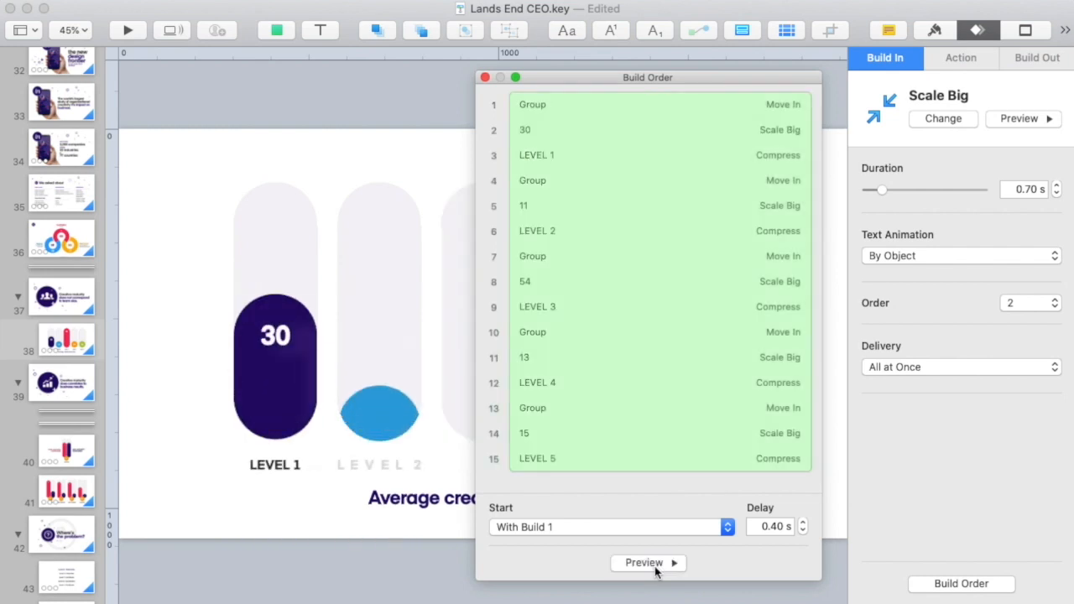
Step: Try a 0.80 s delay on the number 30's Scale Big build, preview it, and restore 0.40 s
click(802, 523)
click(801, 523)
click(651, 567)
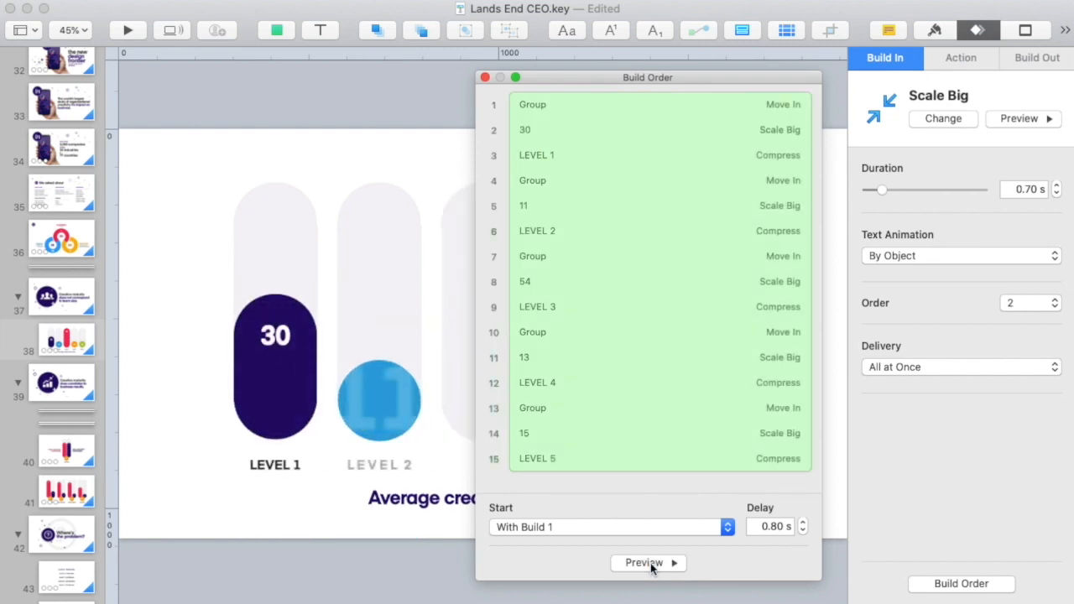
click(802, 530)
click(802, 530)
click(803, 532)
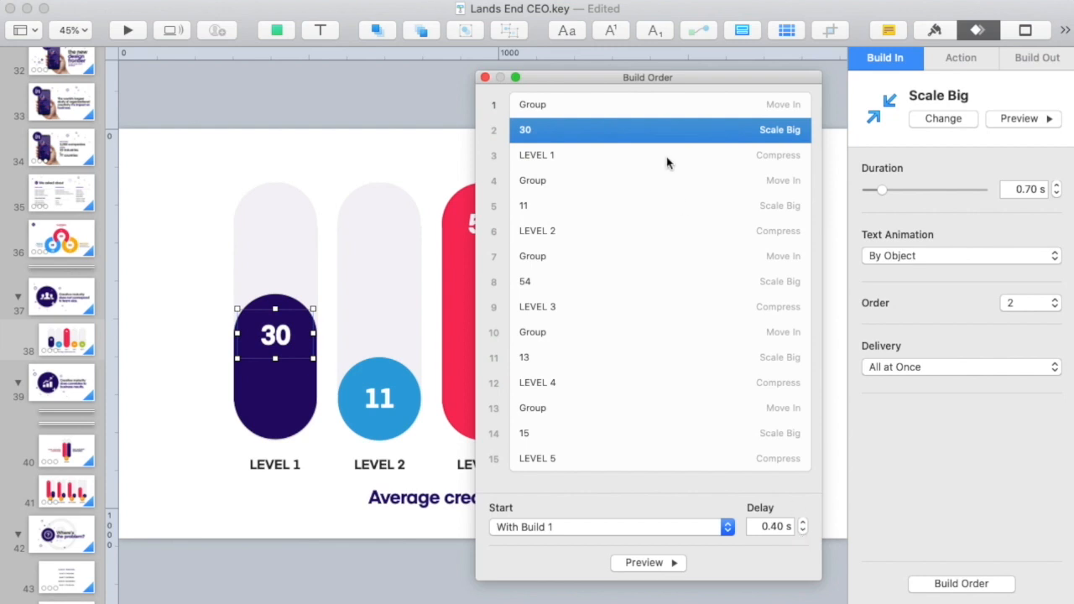
Step: Review the LEVEL 1 label, bar and number 30 builds once more in the build order
shift+click(584, 154)
super+click(570, 128)
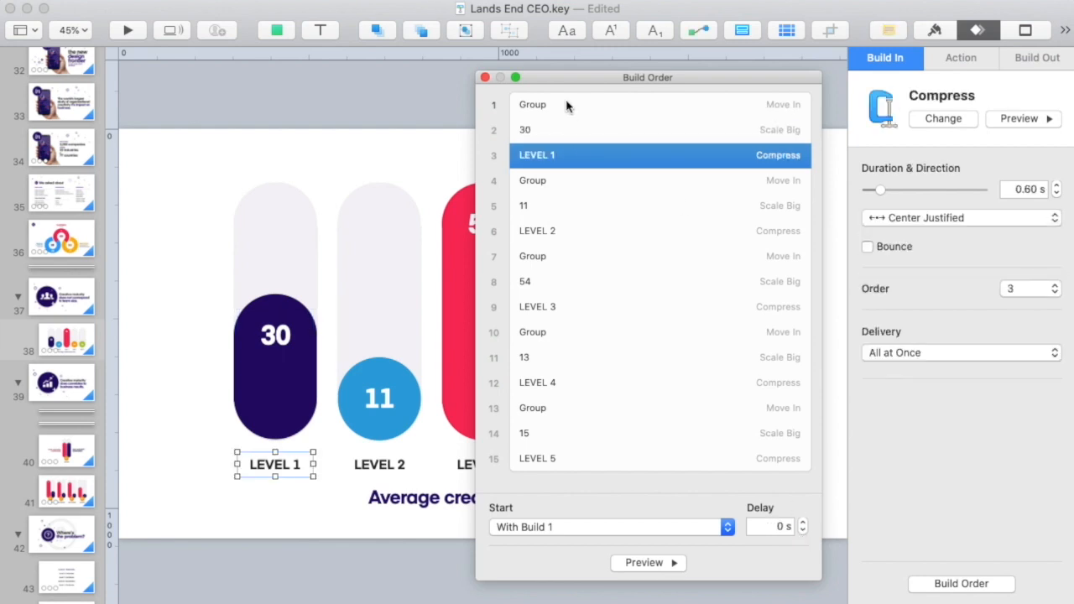
click(568, 104)
click(564, 137)
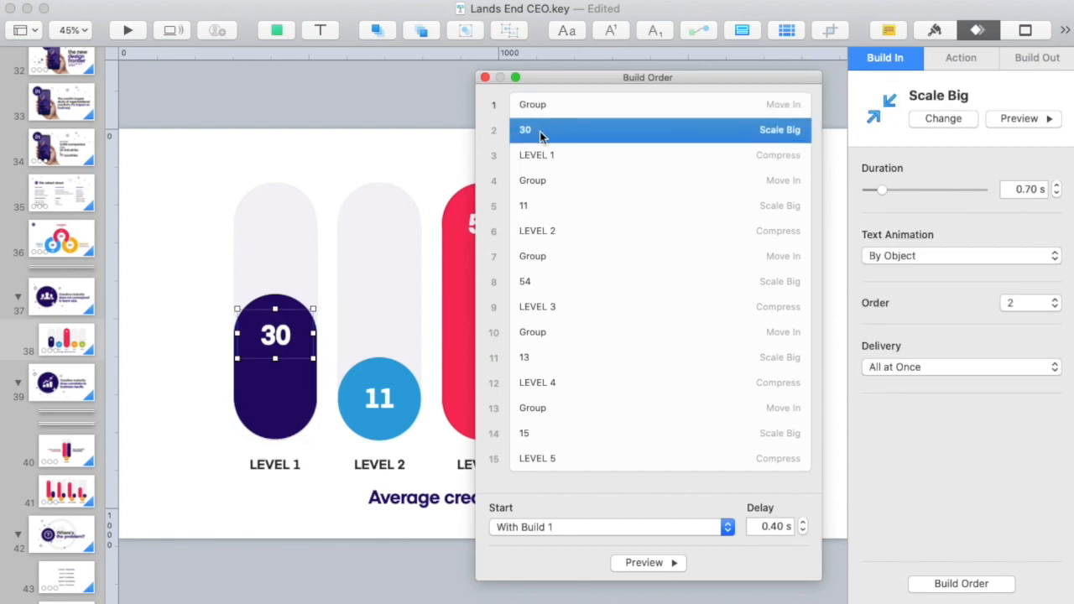
Step: Increase the delay of the LEVEL 1 label's Compress build by one increment and preview the build order
click(559, 156)
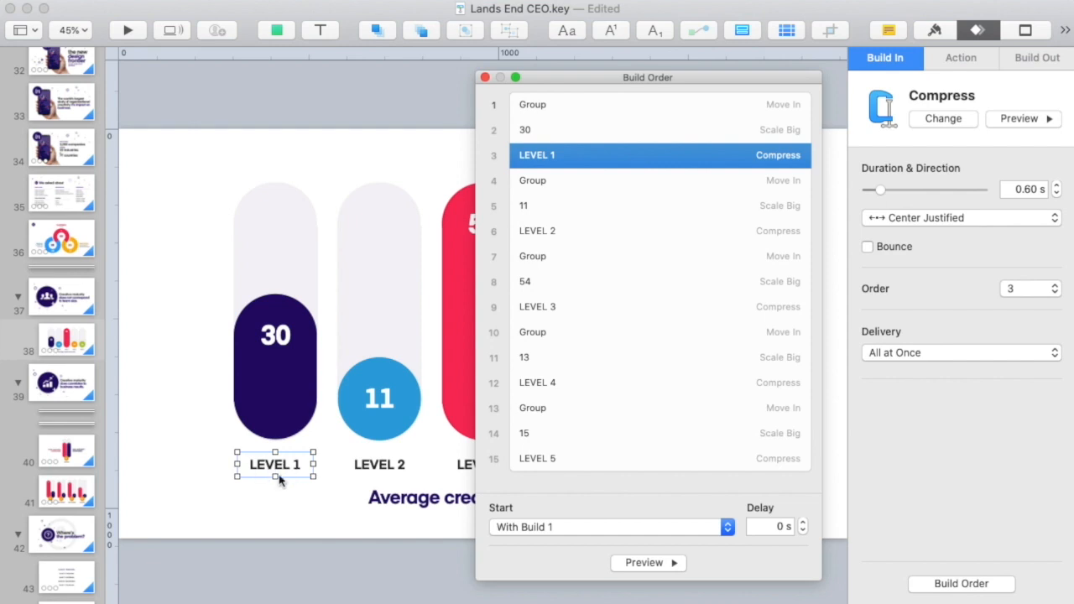
click(802, 521)
click(645, 563)
Step: Inspect the build timing of the LEVEL 2 bar, the LEVEL 2 label and the LEVEL 3 bar
click(603, 181)
click(601, 231)
click(601, 256)
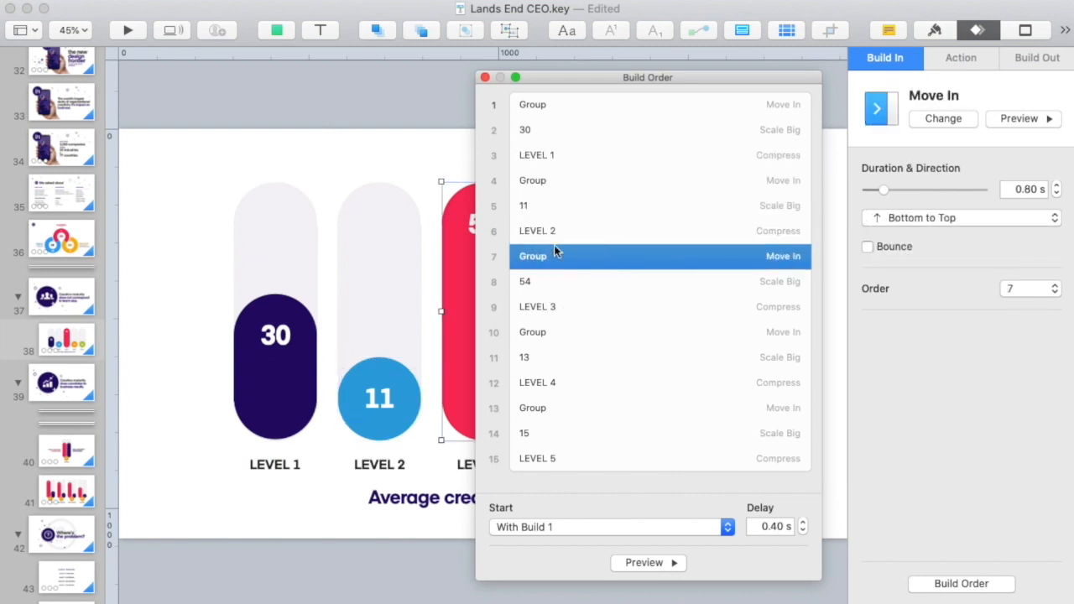
Step: Compare the Move In builds of the LEVEL 2 and LEVEL 3 bars and preview the build order on the slide
click(594, 182)
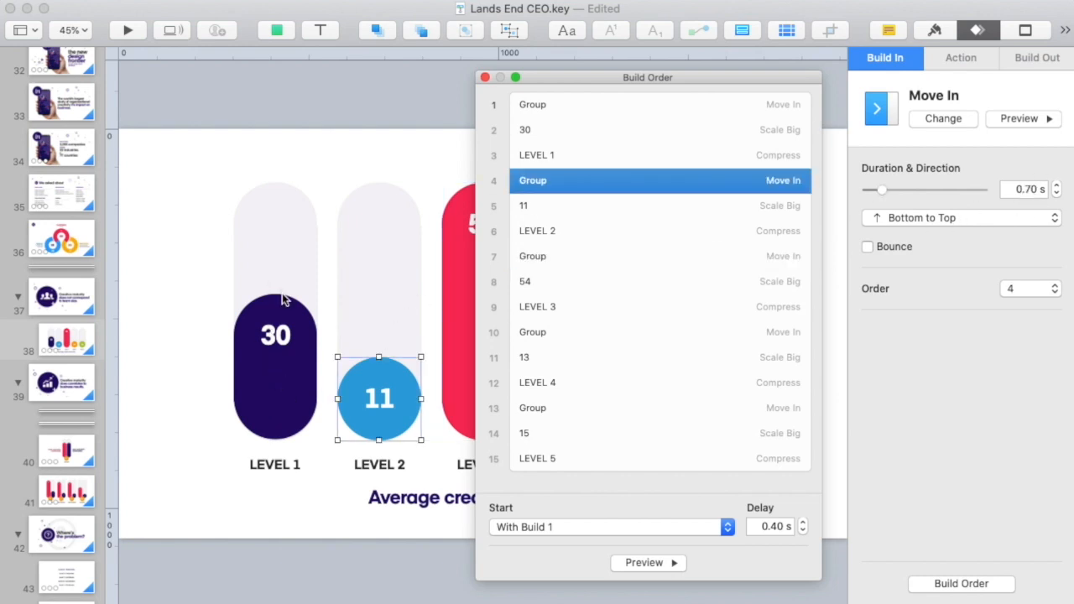
click(536, 259)
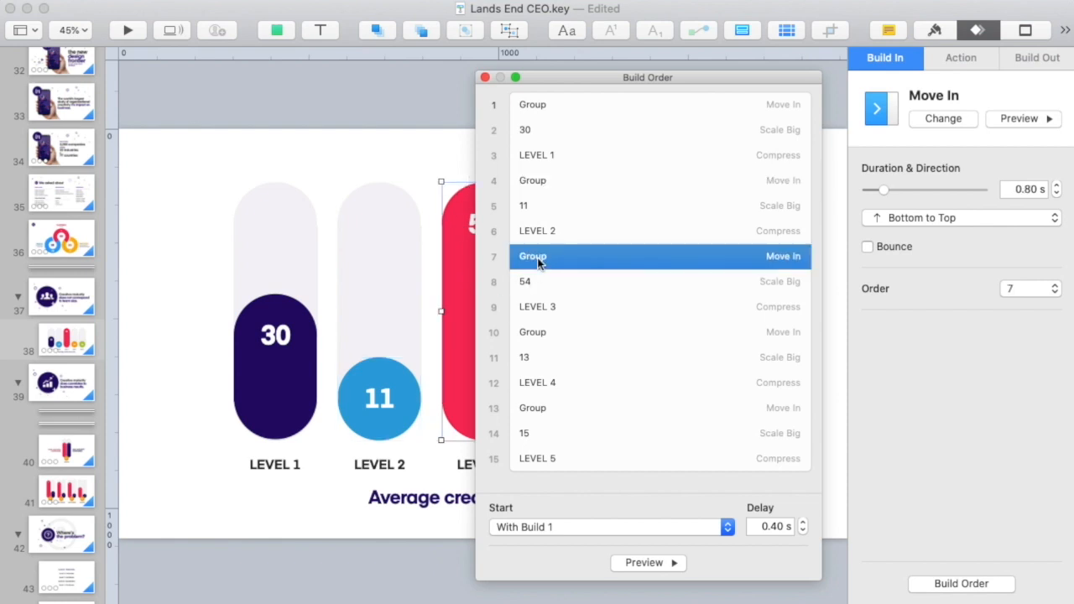
click(538, 186)
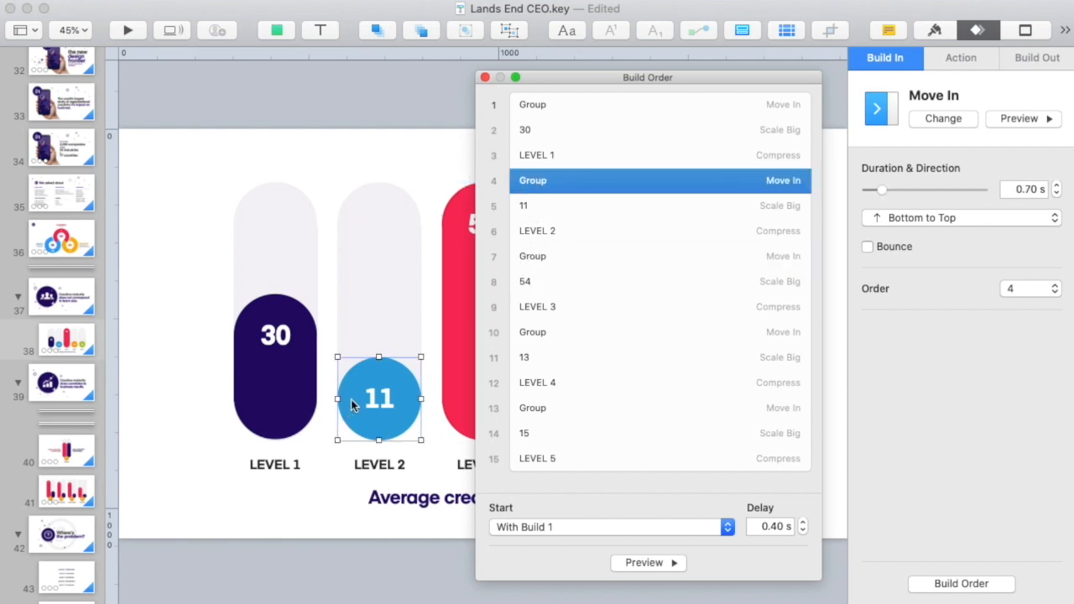
drag(586, 84, 672, 88)
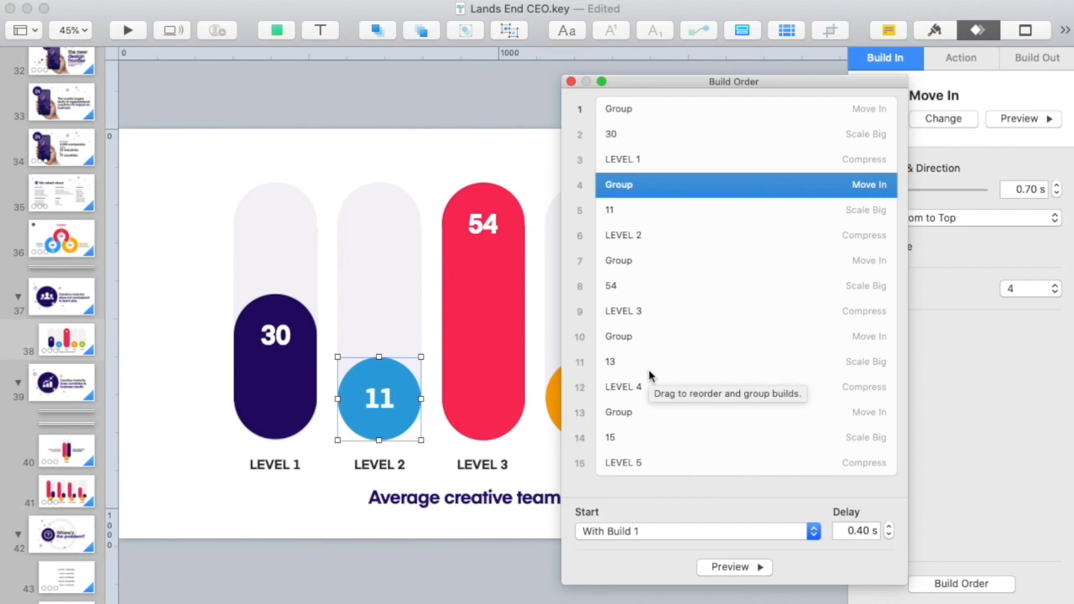
click(648, 243)
click(644, 261)
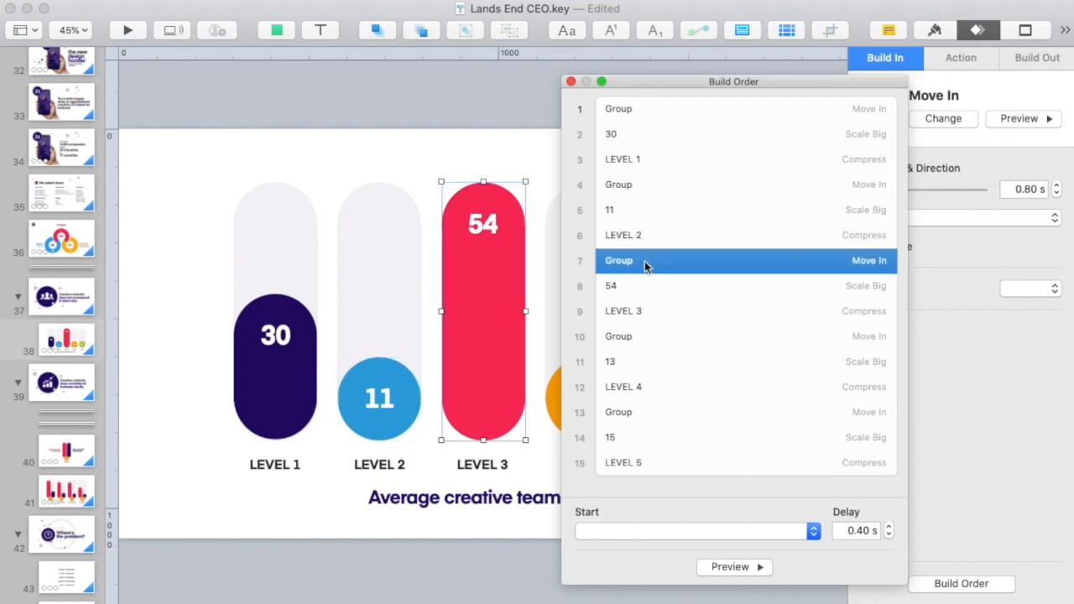
drag(657, 81, 779, 70)
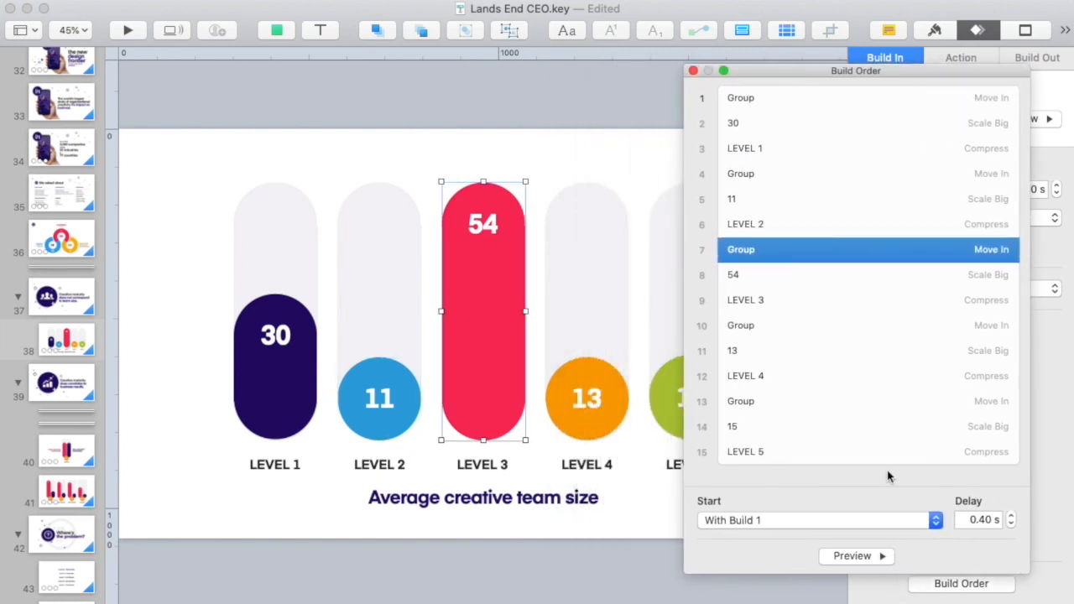
click(852, 557)
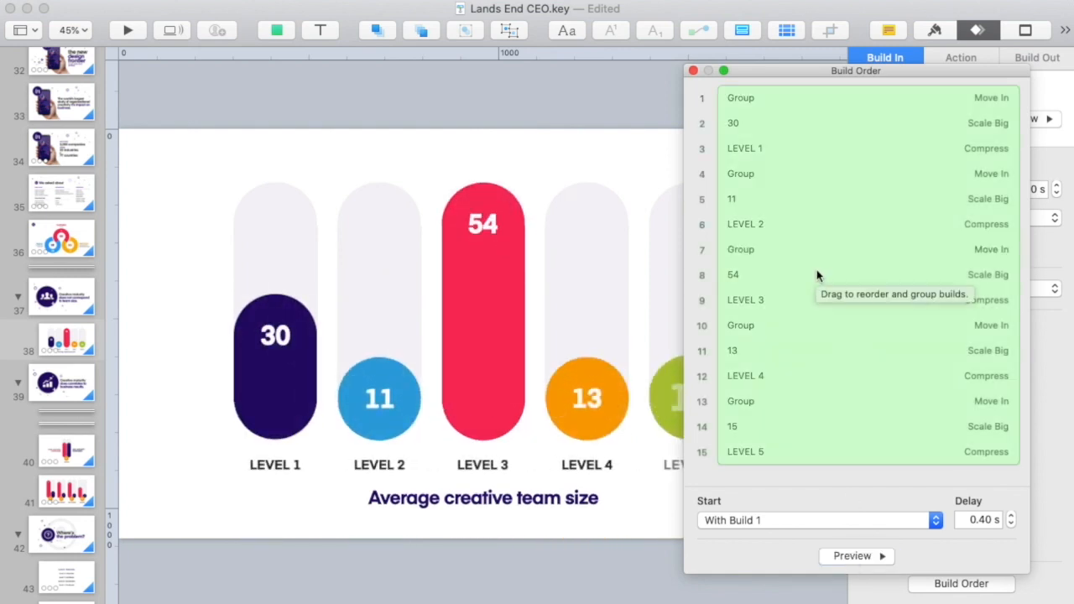
Step: Inspect the build timing of the number 30 and the LEVEL 1 label
drag(764, 67, 514, 70)
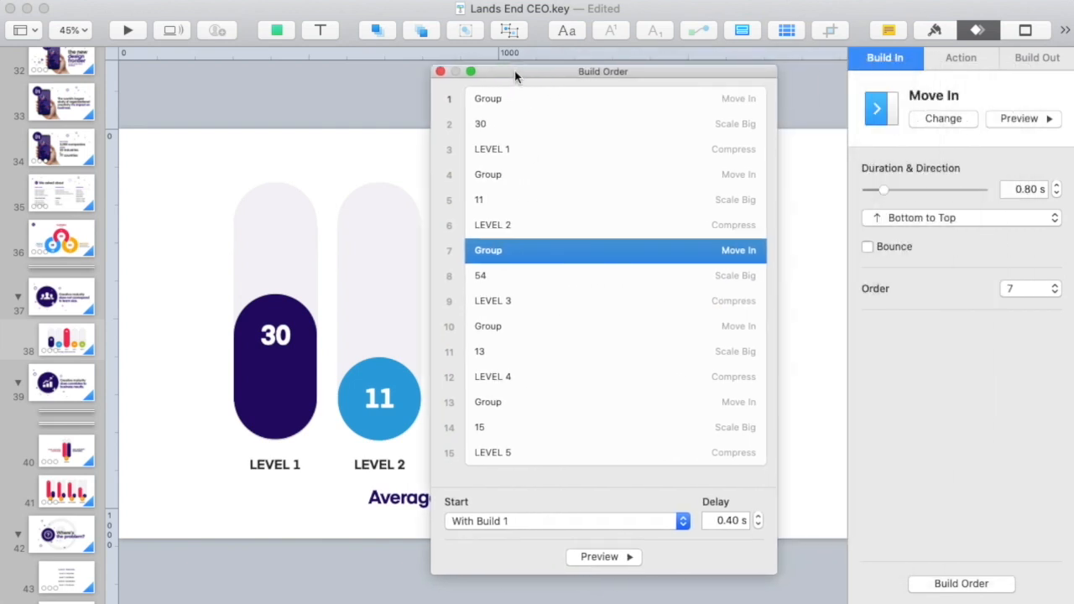
click(279, 336)
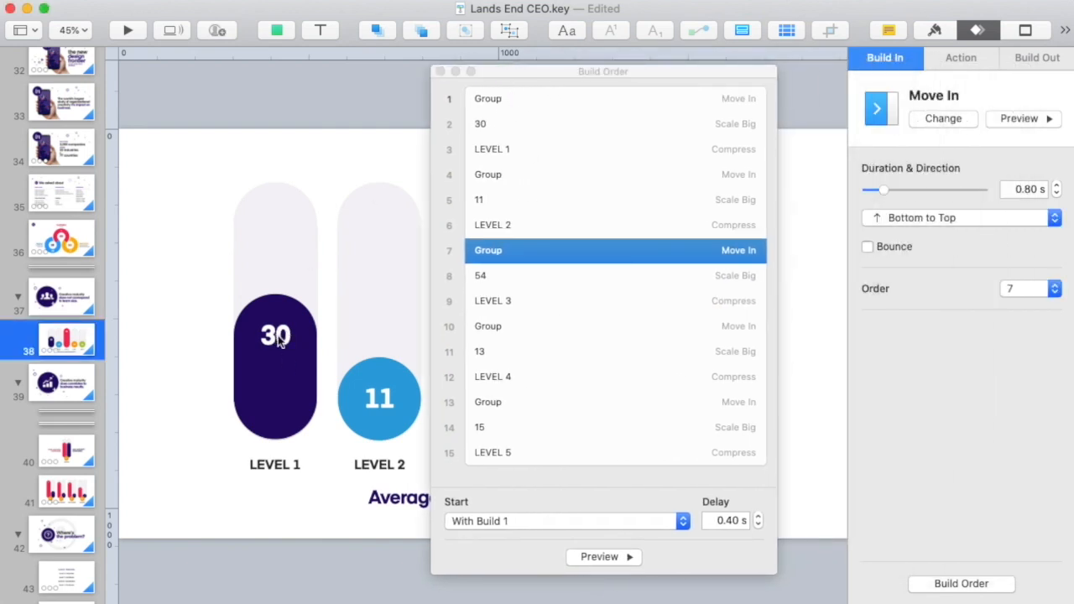
click(279, 337)
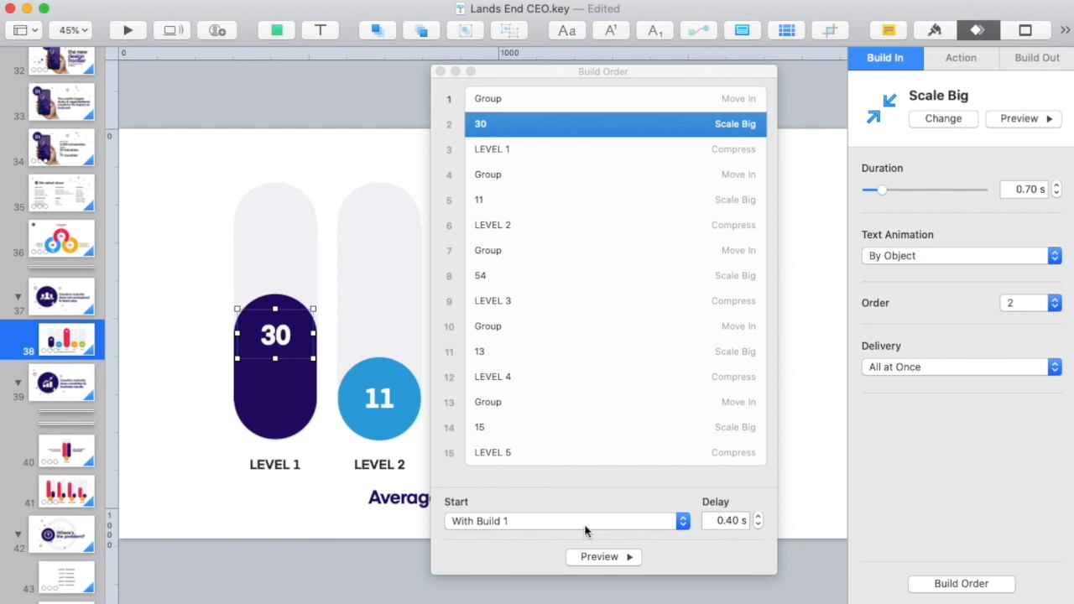
click(506, 149)
Step: Set the LEVEL 2 bar's Move In build to start On Click and preview it
click(484, 175)
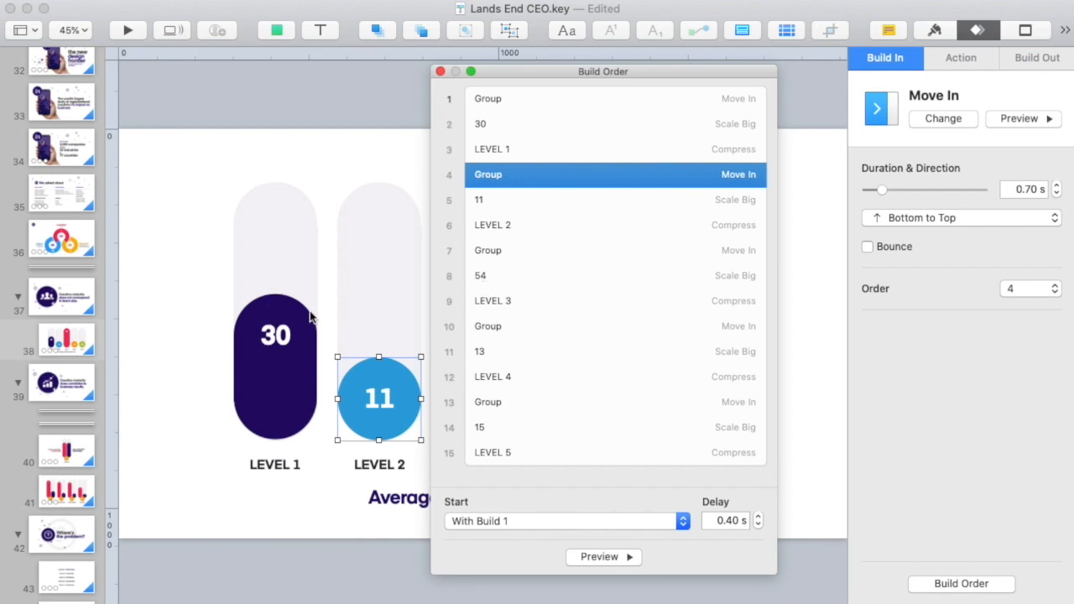
click(485, 521)
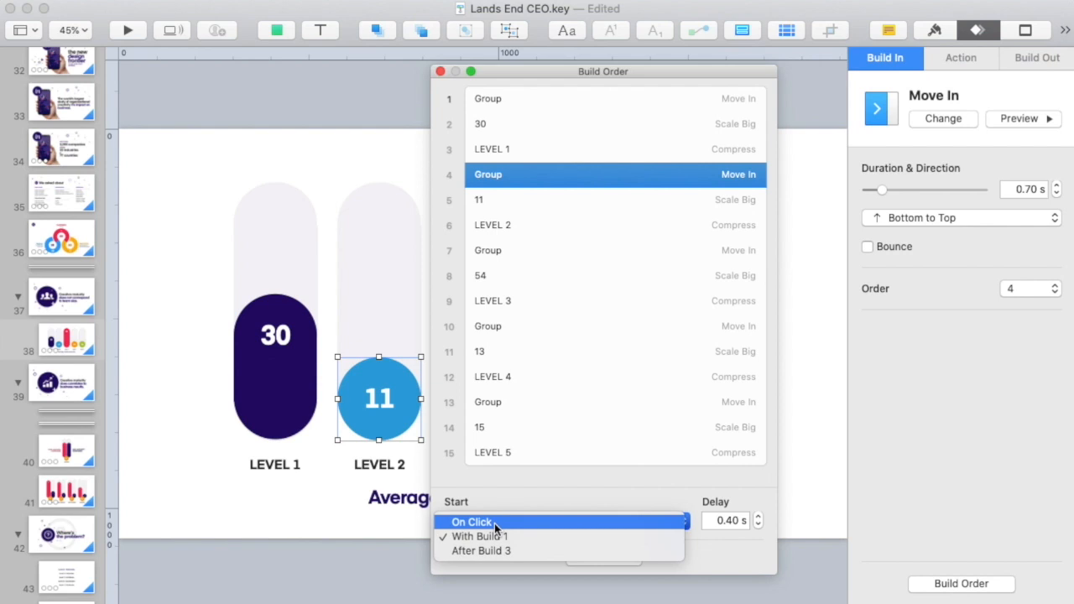
click(494, 522)
click(615, 556)
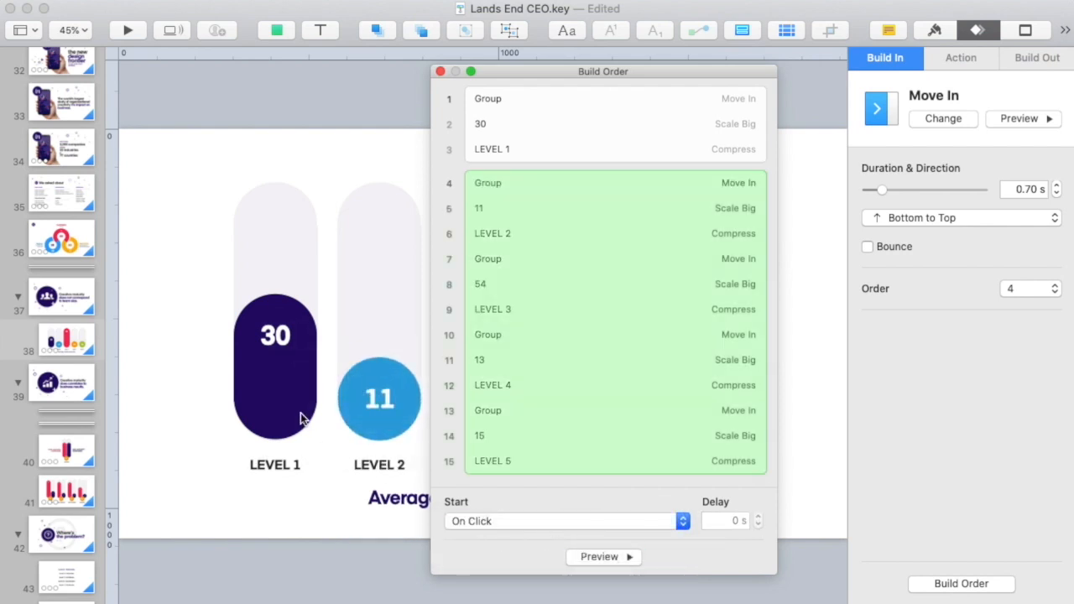
Step: Preview the builds from the LEVEL 1 bar and check the start settings of the LEVEL 2 and LEVEL 3 bars
click(538, 98)
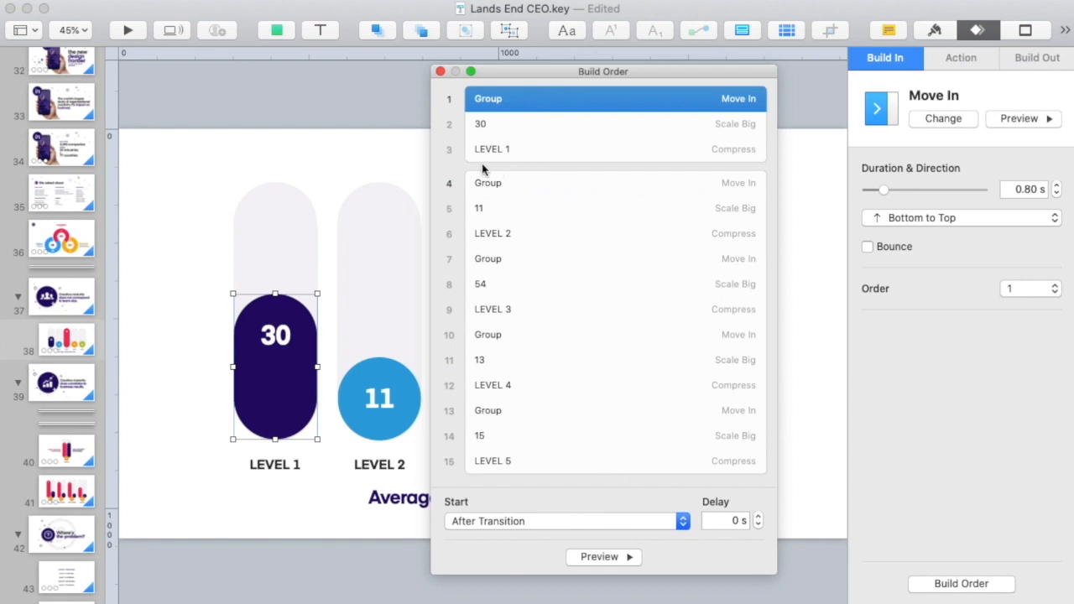
click(610, 557)
click(605, 557)
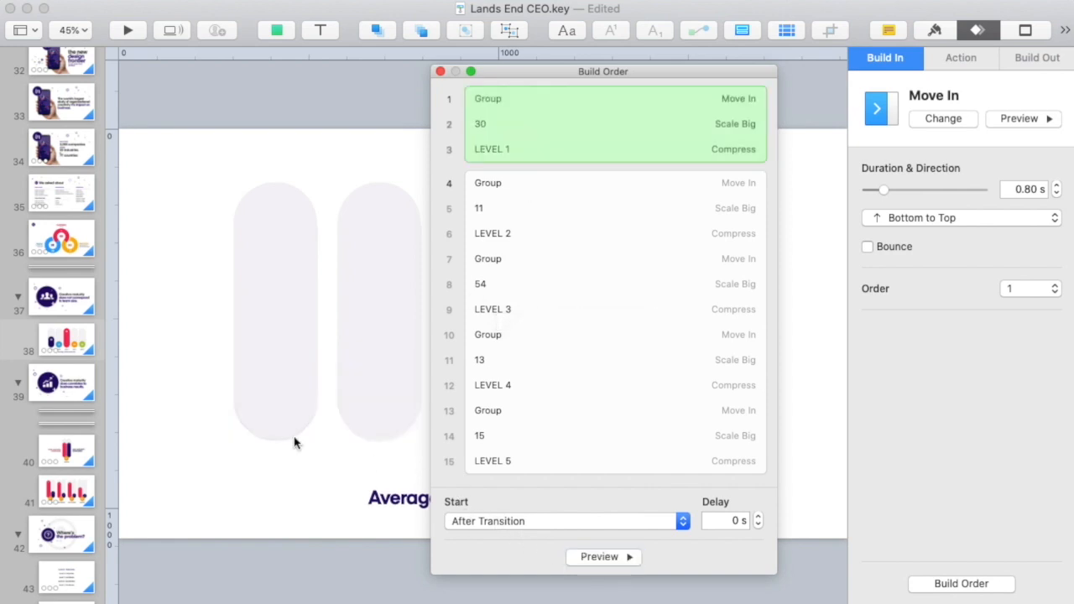
click(548, 183)
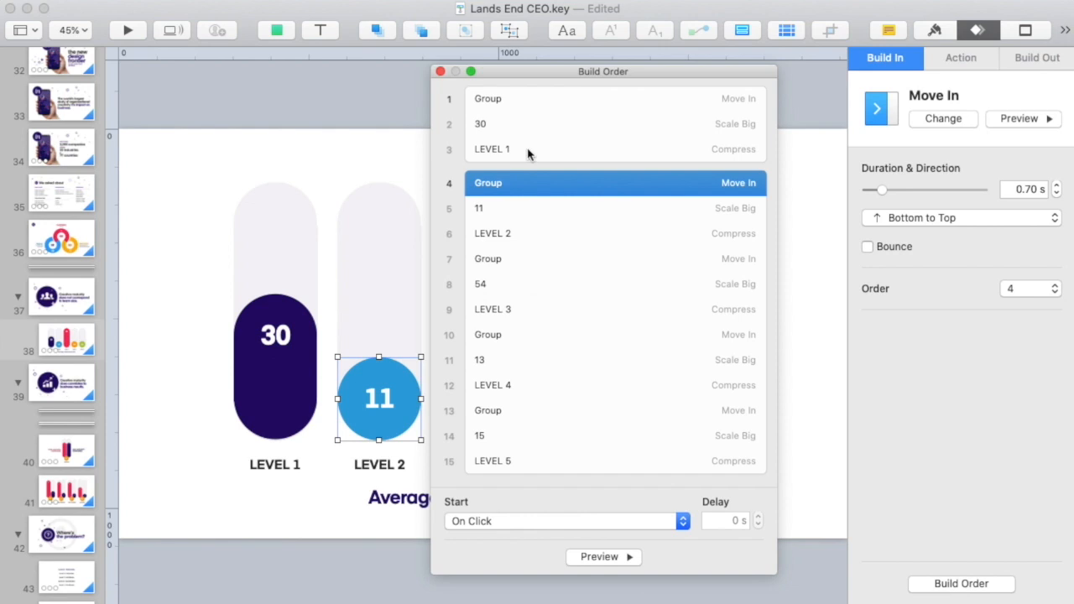
click(527, 260)
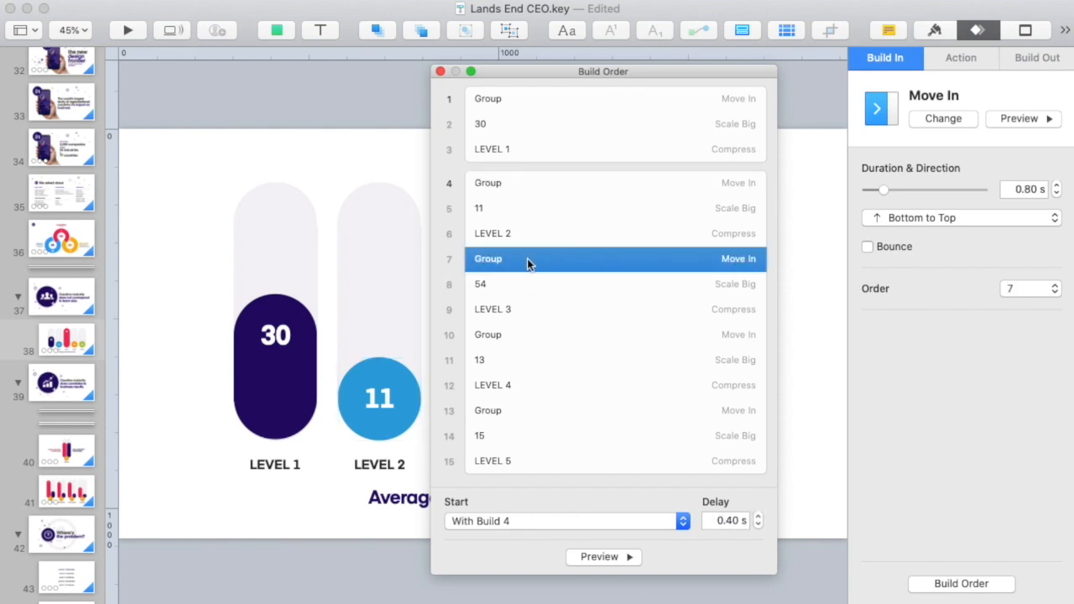
Step: Set the LEVEL 2 bar's Move In build to start After Build 3 and preview the sequence from the LEVEL 1 bar
click(518, 180)
click(520, 518)
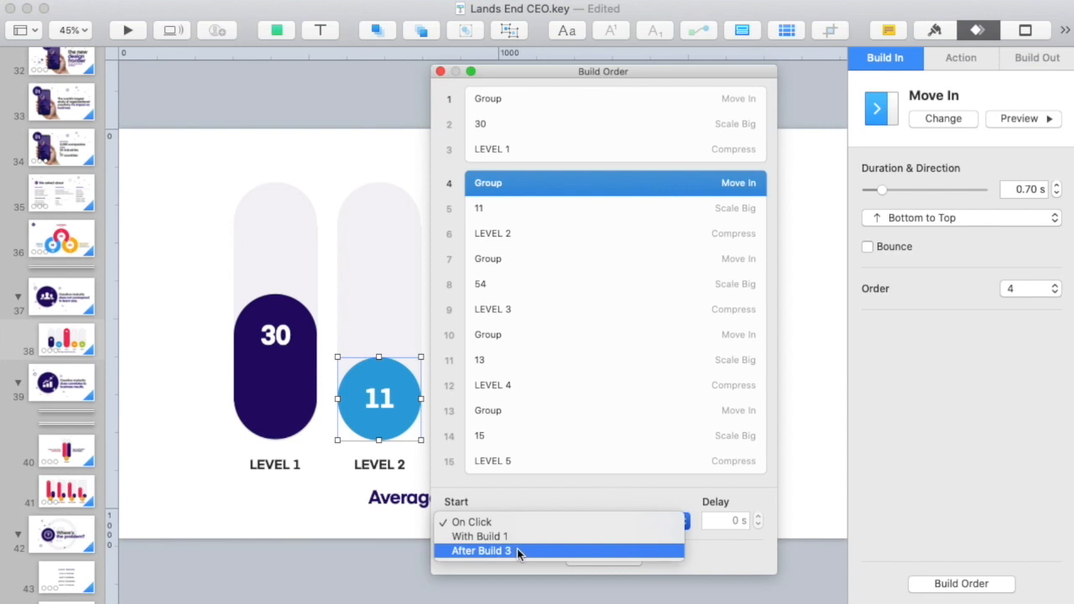
click(517, 550)
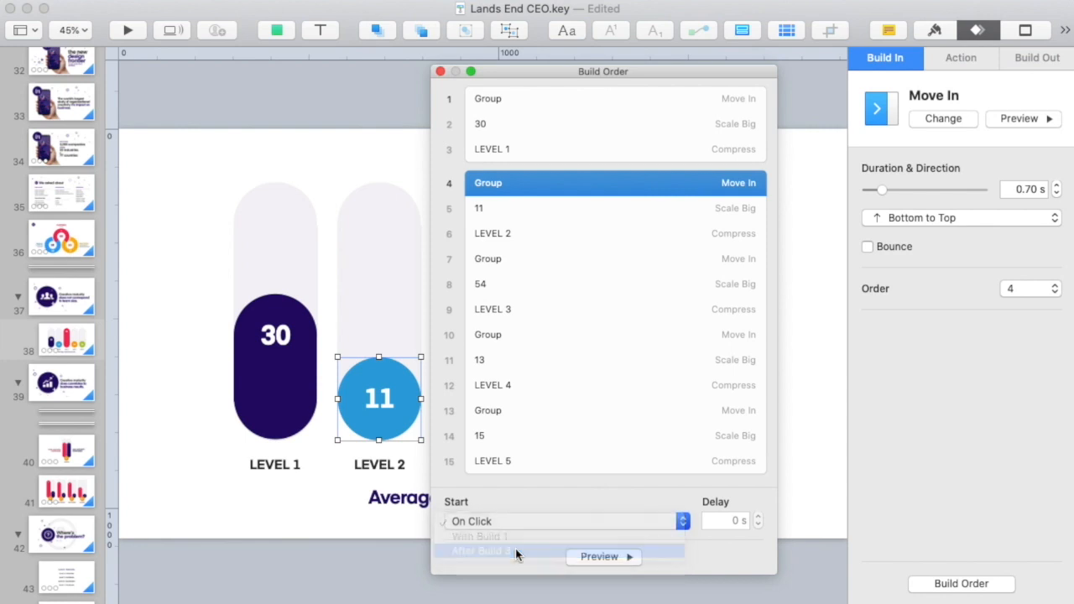
click(535, 124)
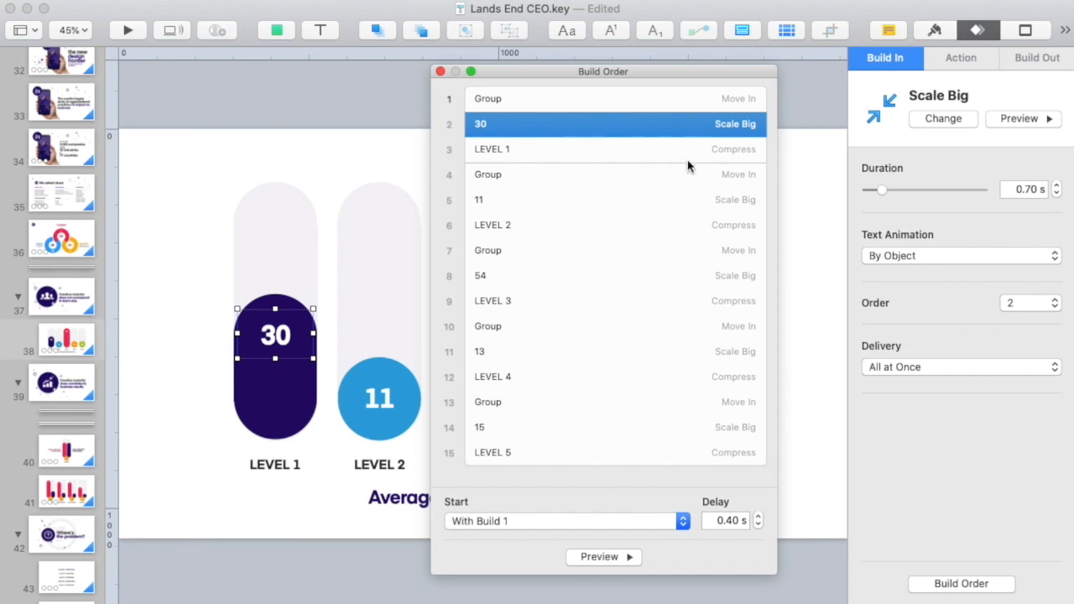
click(577, 175)
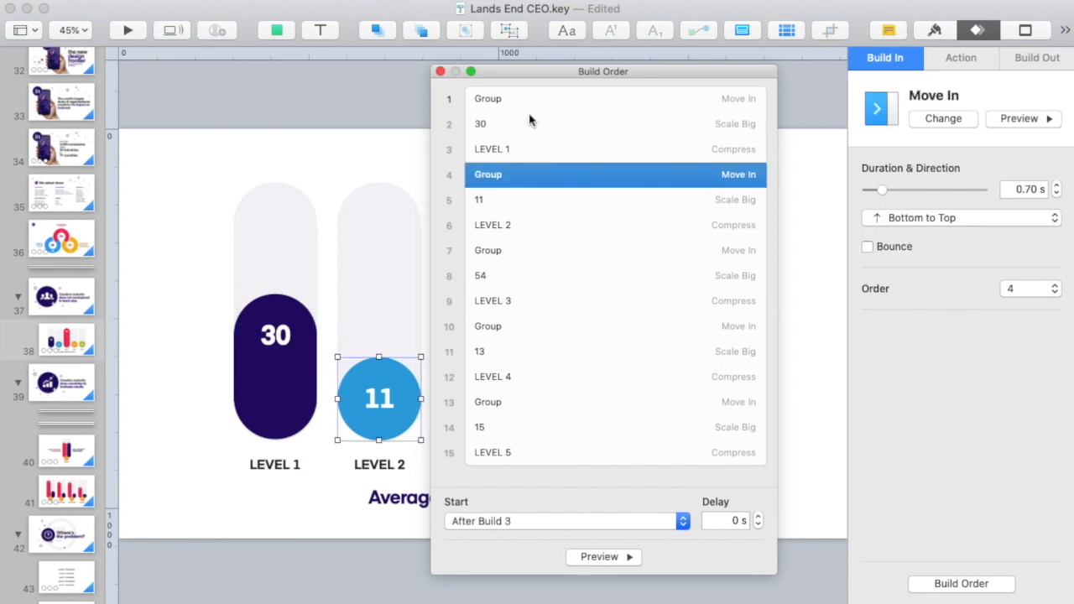
click(526, 99)
click(598, 558)
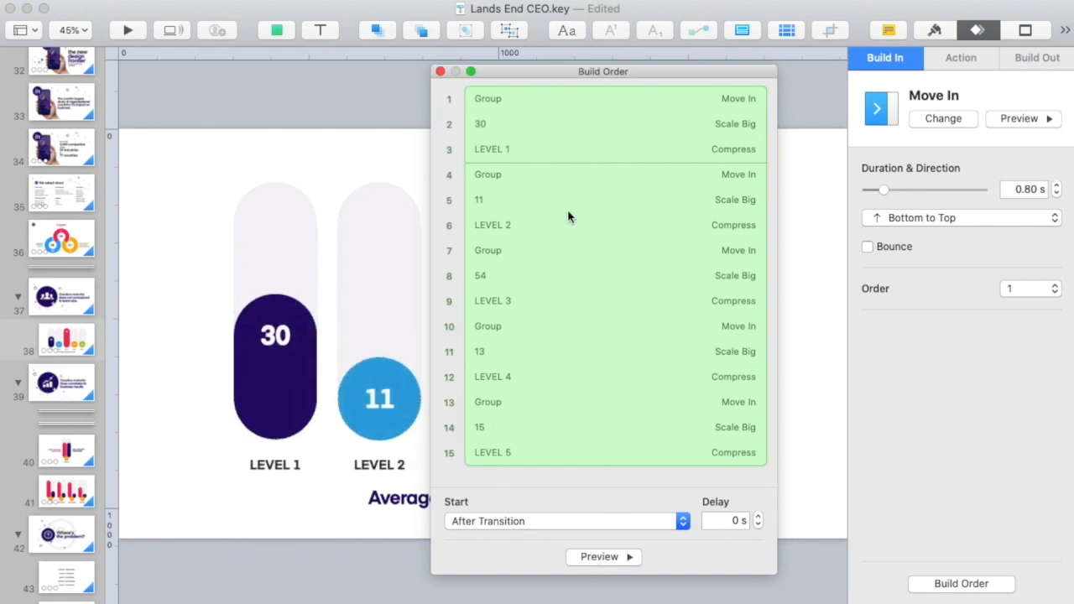
Step: Start the LEVEL 2 bar's Move In build With Build 1 at a 0.40 s delay and preview it
click(539, 177)
click(520, 521)
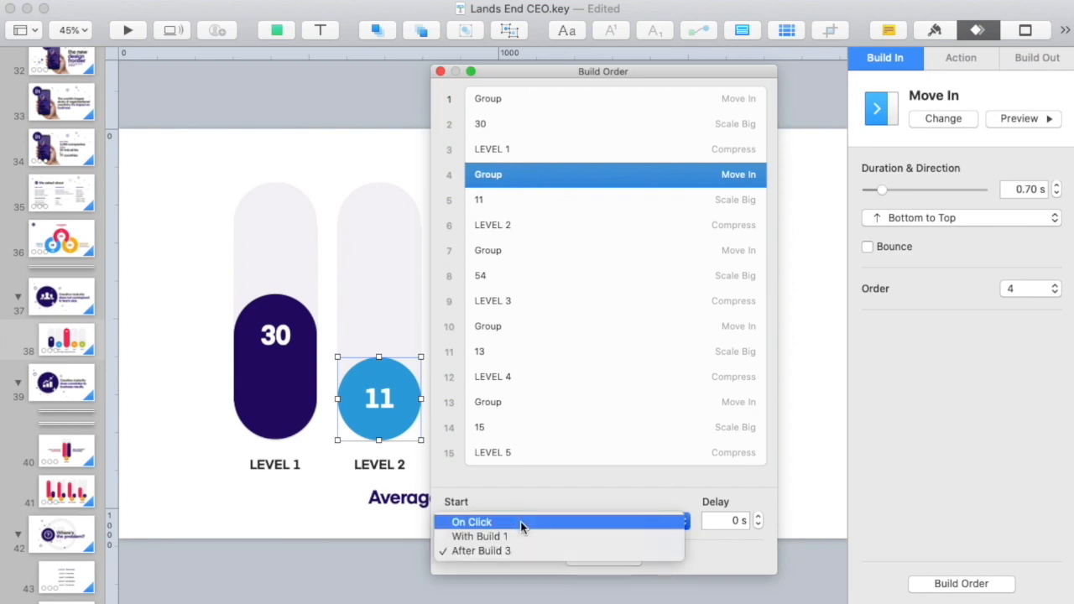
click(519, 535)
click(758, 517)
click(758, 516)
click(757, 516)
click(758, 517)
click(609, 558)
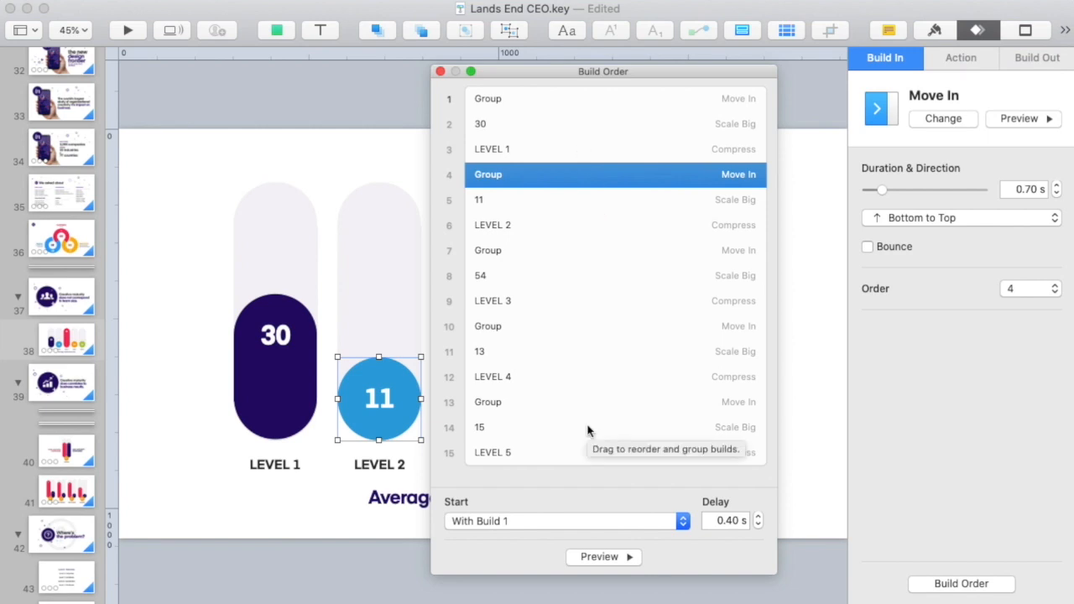
Step: Move the Build Order window clear of the bar chart and deselect the LEVEL 2 bar
click(250, 81)
drag(500, 72, 917, 86)
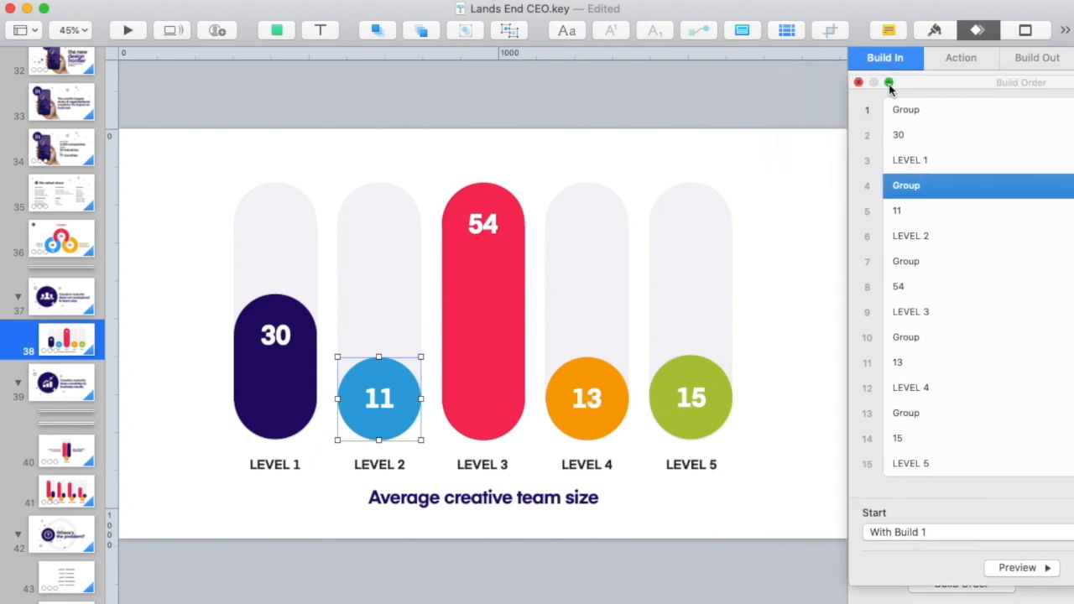
click(461, 107)
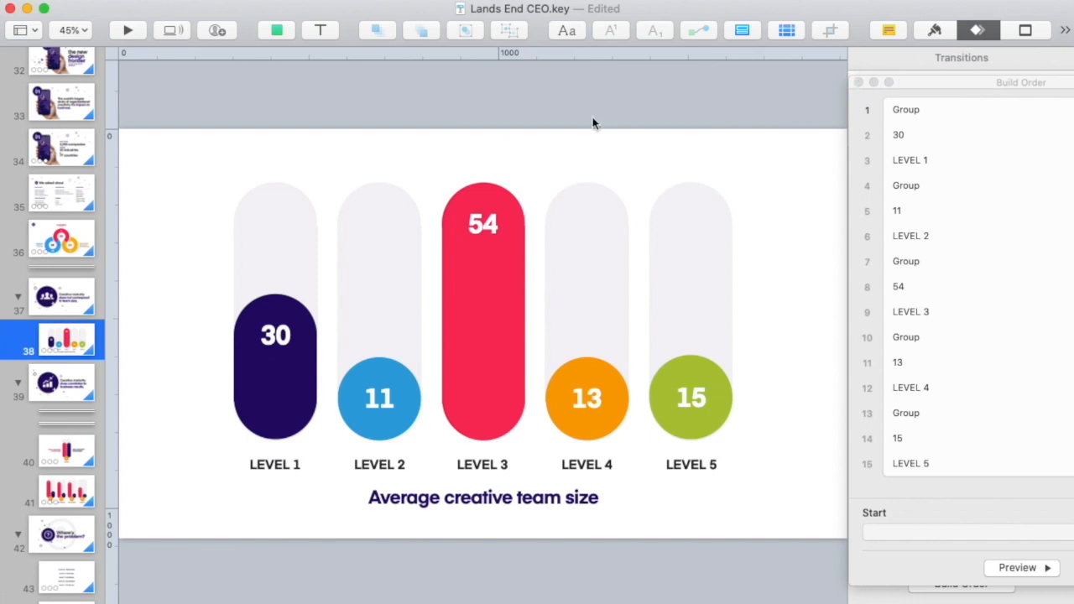
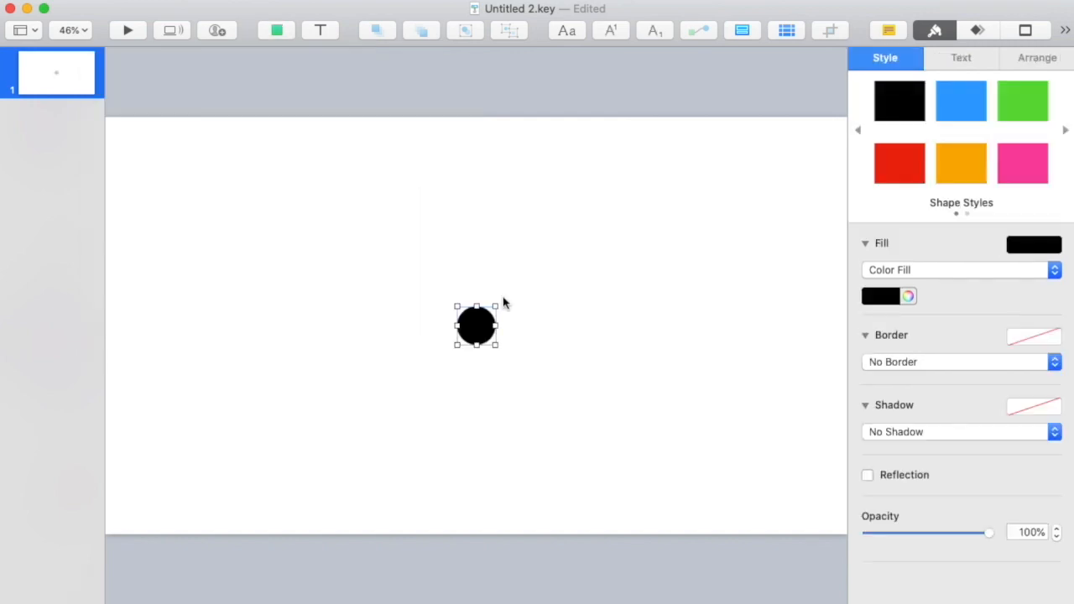
Step: Enlarge the small black circle in Untitled 2.key from its centre to nearly half the slide's height
drag(495, 307, 570, 232)
Step: Try a duplicate of the circle slide with its circle removed, and delete that slide again
click(57, 83)
key(super+d)
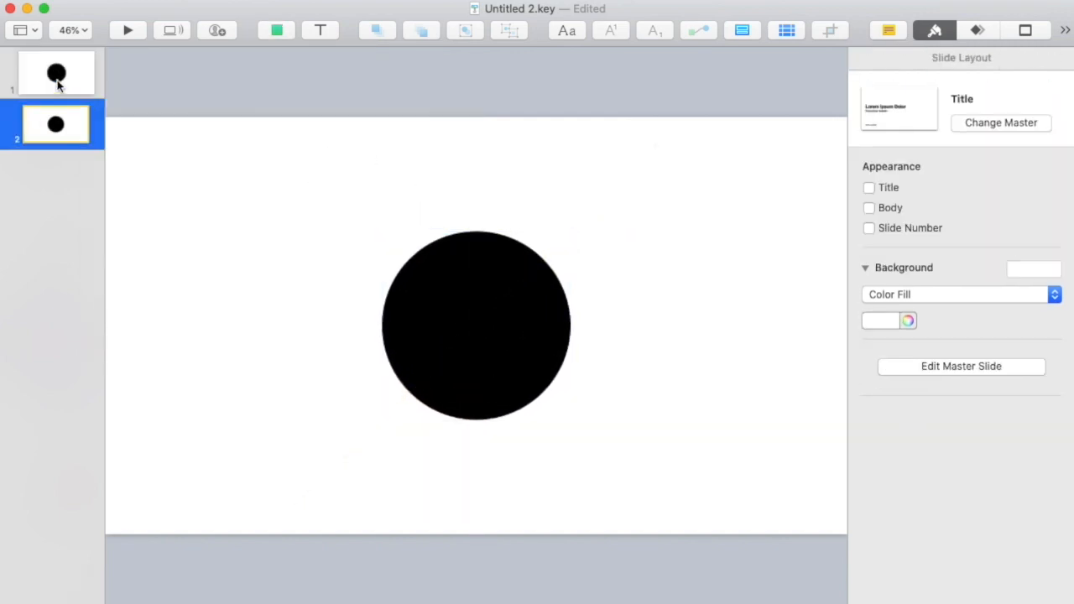
click(455, 274)
key(Delete)
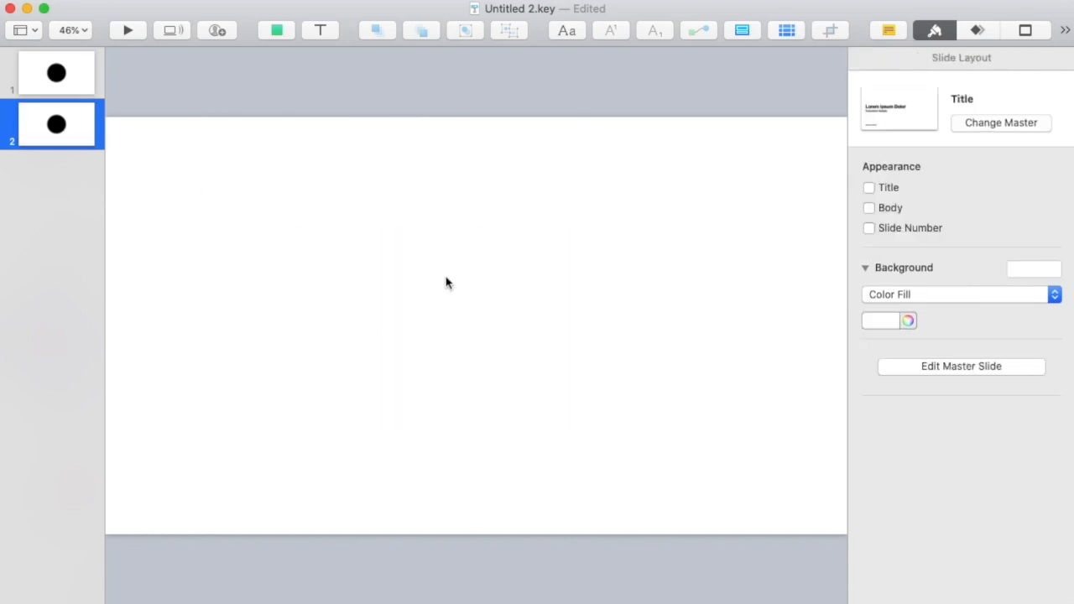
click(45, 122)
key(Delete)
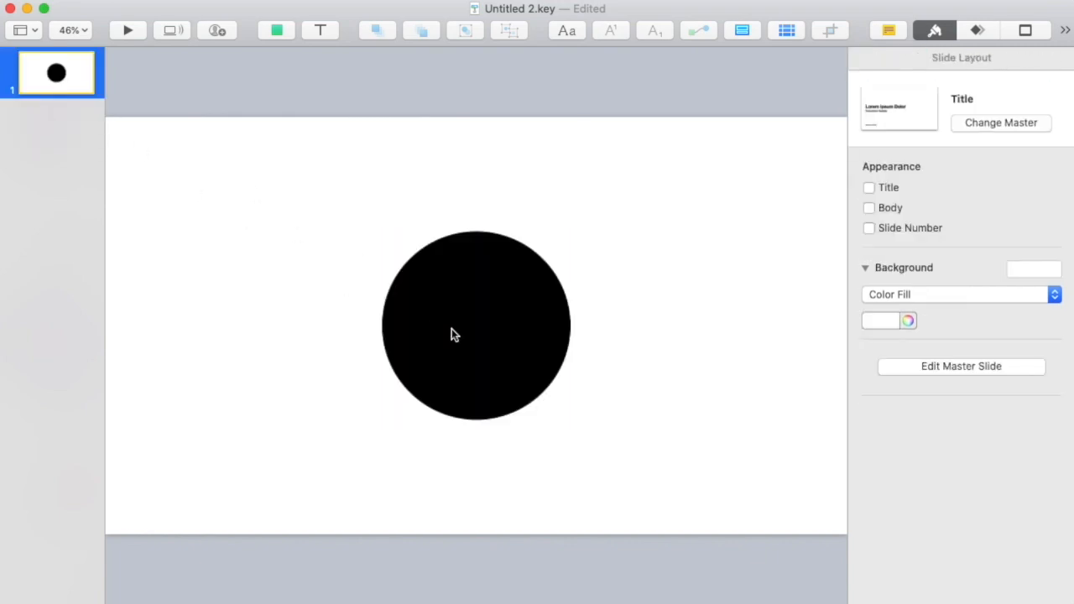
Step: Duplicate the black circle directly to its right and give the copy the orange shape style
click(488, 327)
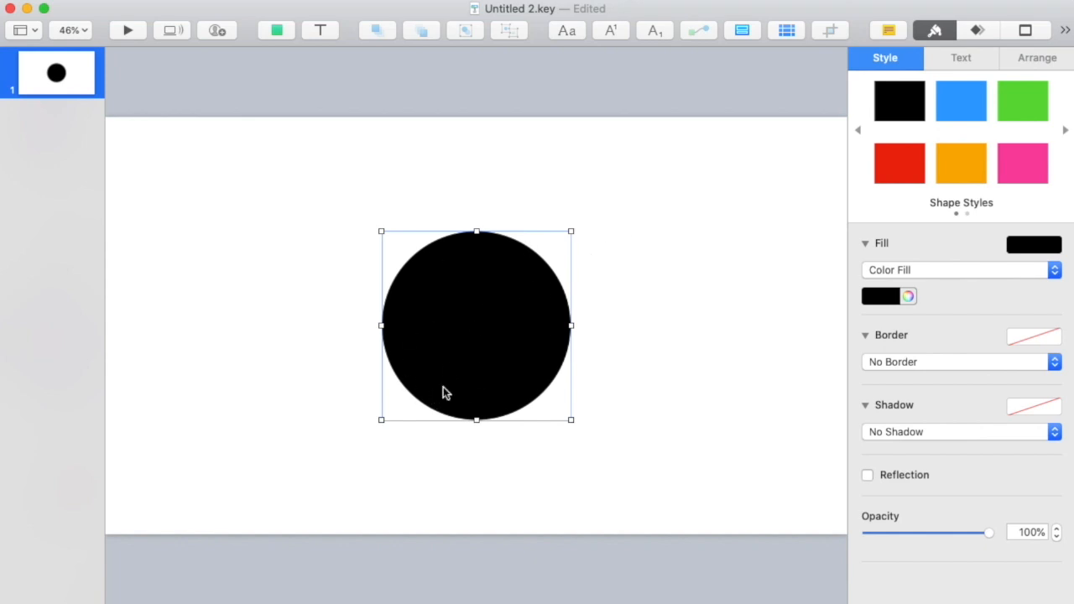
click(635, 358)
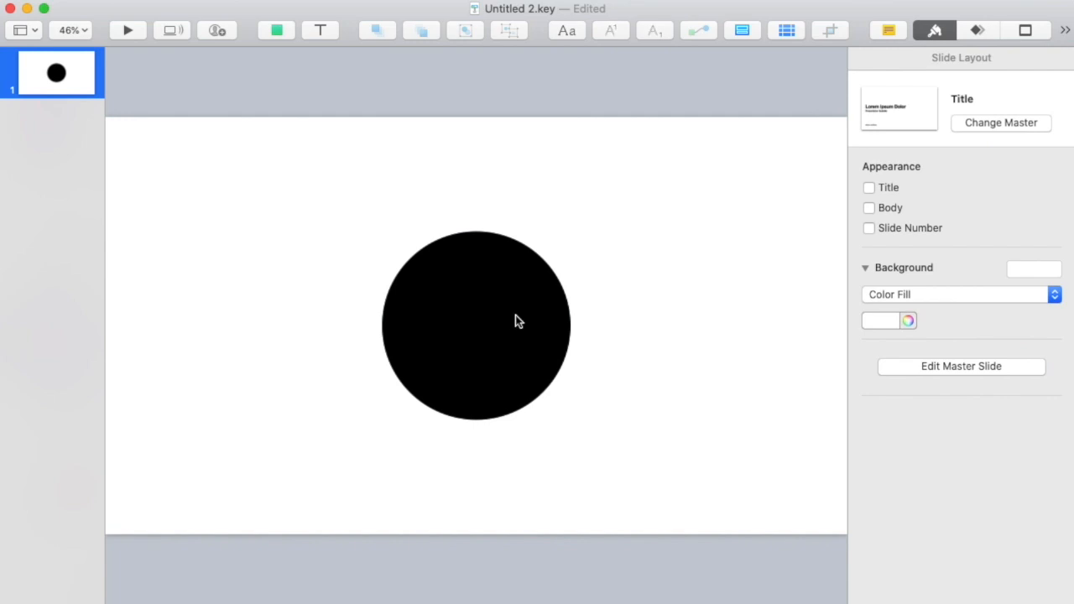
drag(478, 330, 660, 329)
click(956, 163)
click(604, 151)
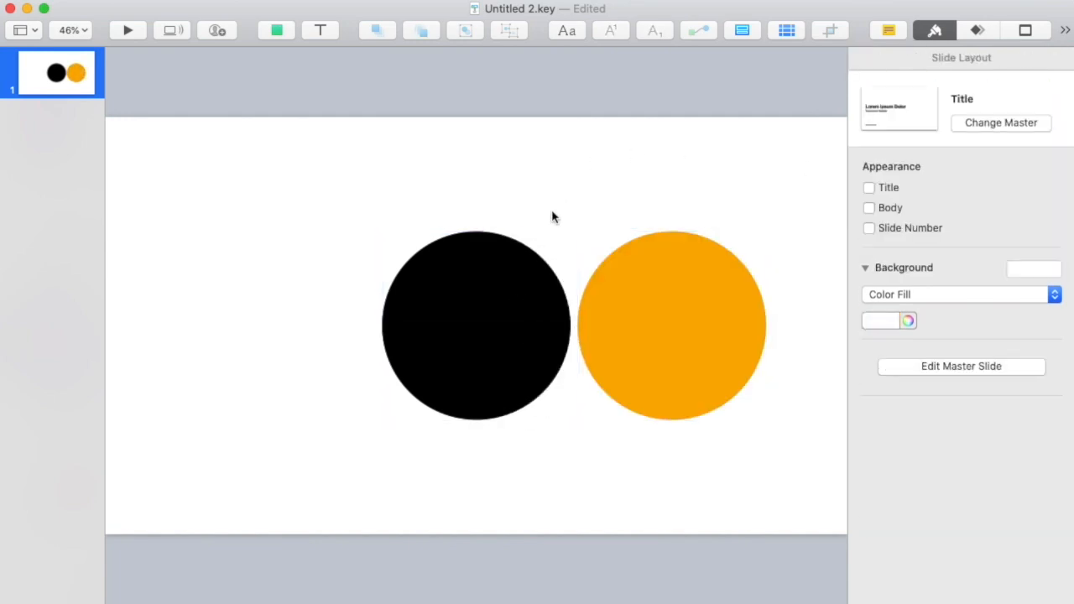
Step: Add the Flip build-in effect to the black circle
click(475, 270)
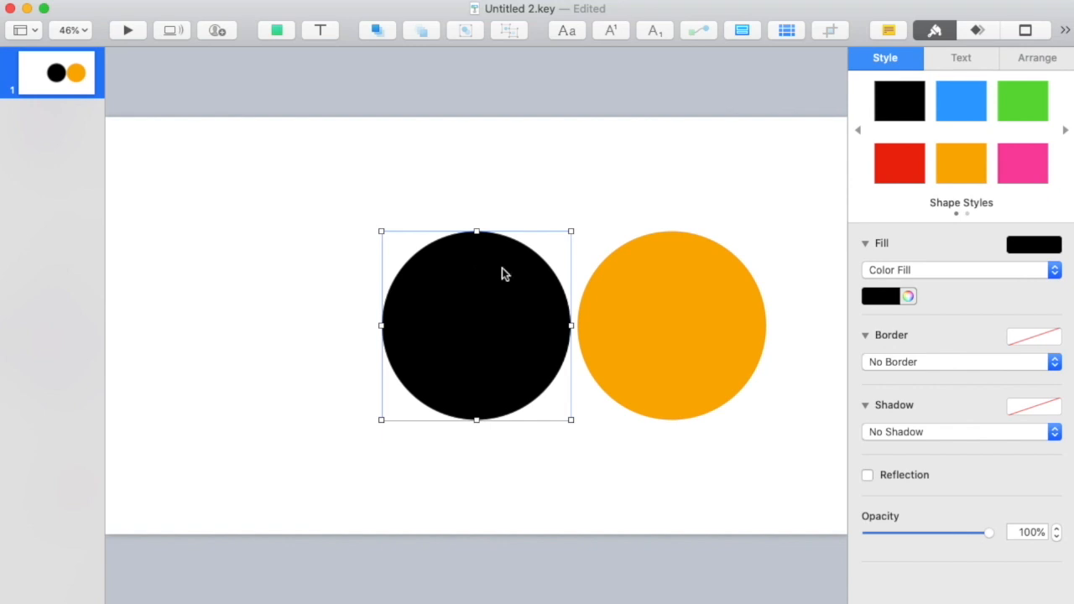
click(973, 33)
click(583, 144)
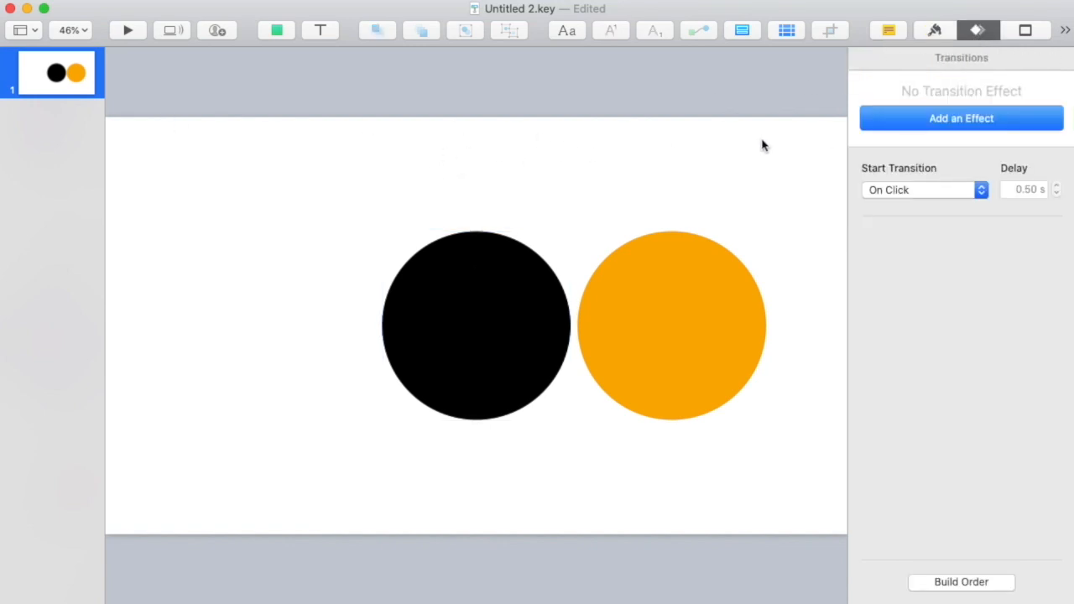
click(467, 300)
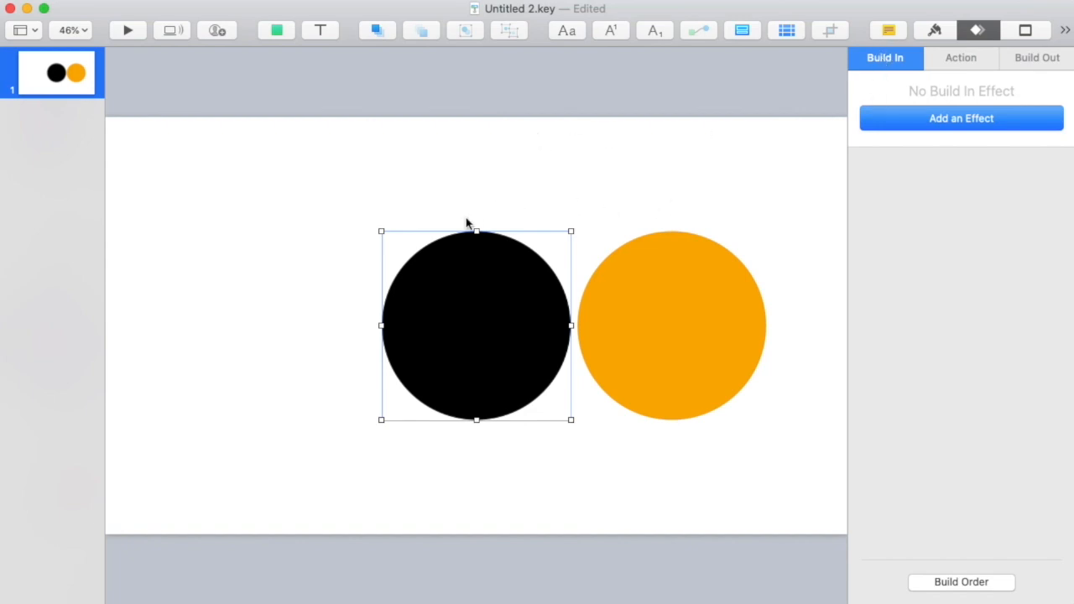
click(479, 188)
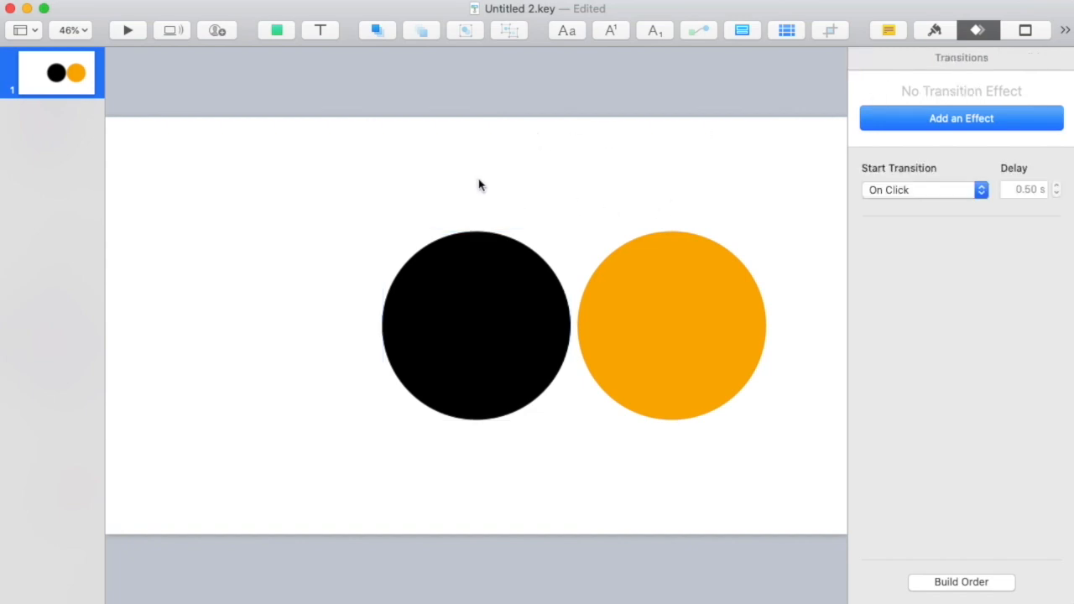
click(477, 258)
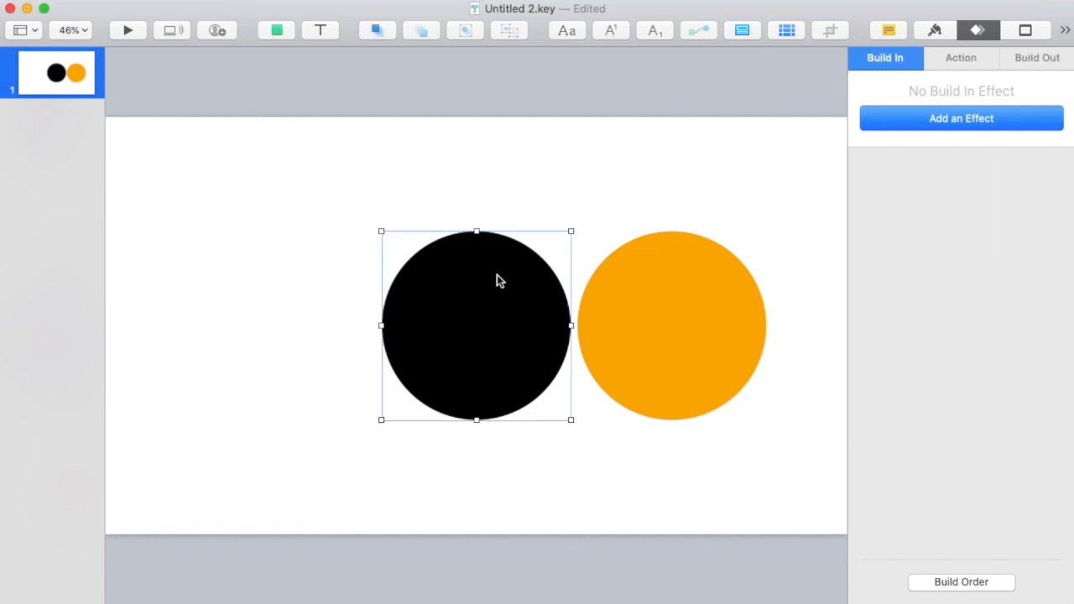
click(948, 122)
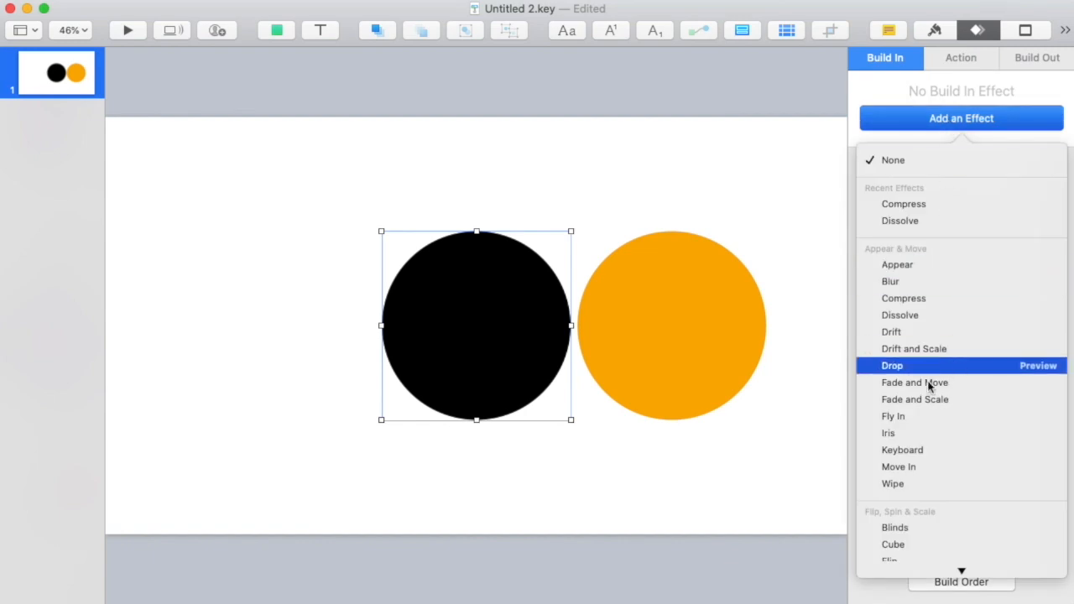
mouse_move(962, 570)
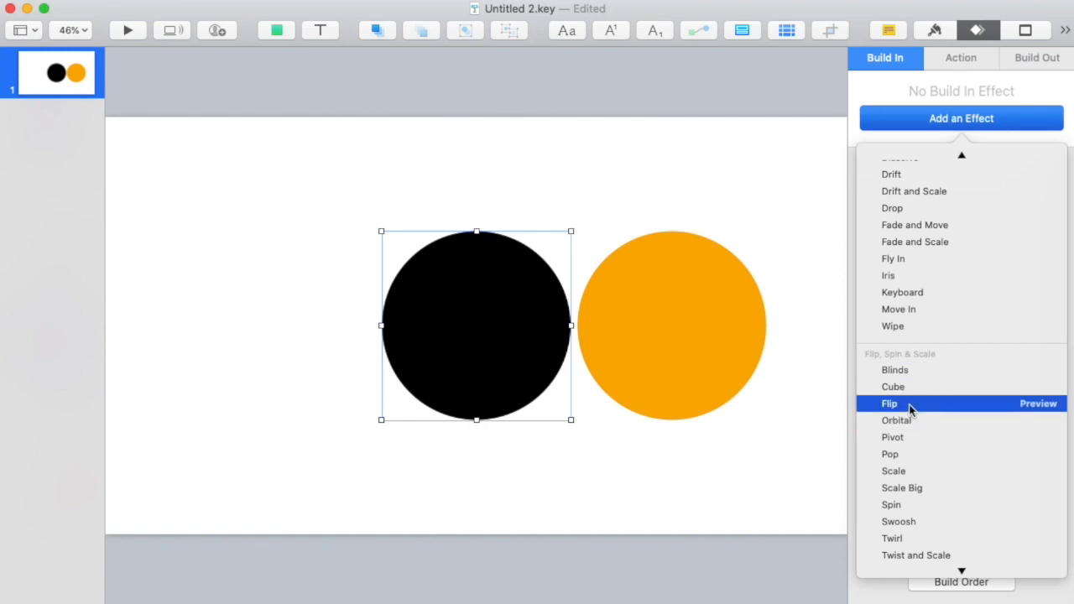
click(908, 405)
Step: Turn off Bounce for the black circle's Flip build-in and preview the effect
click(1025, 122)
click(867, 247)
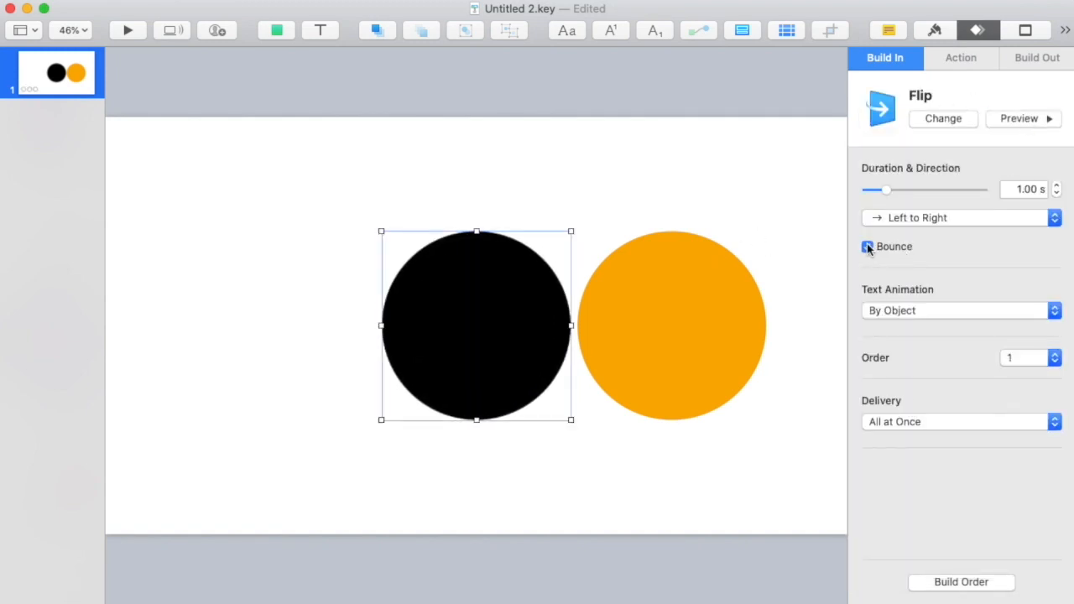
click(1016, 117)
Step: Examine the orange circle's build-in settings and compare the black circle's build-in, action and build-out settings
click(684, 300)
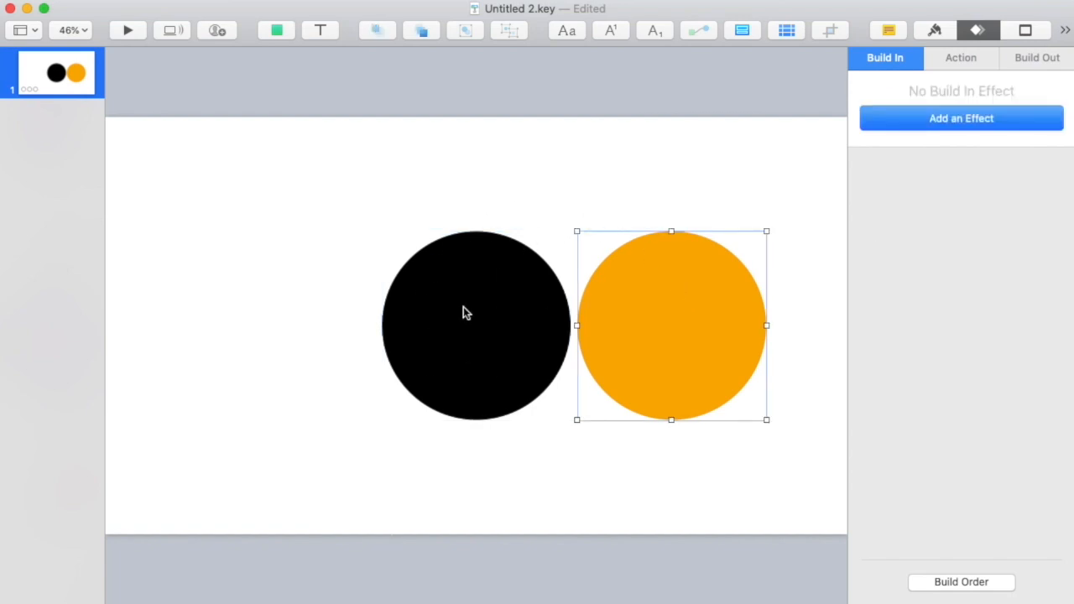
click(631, 178)
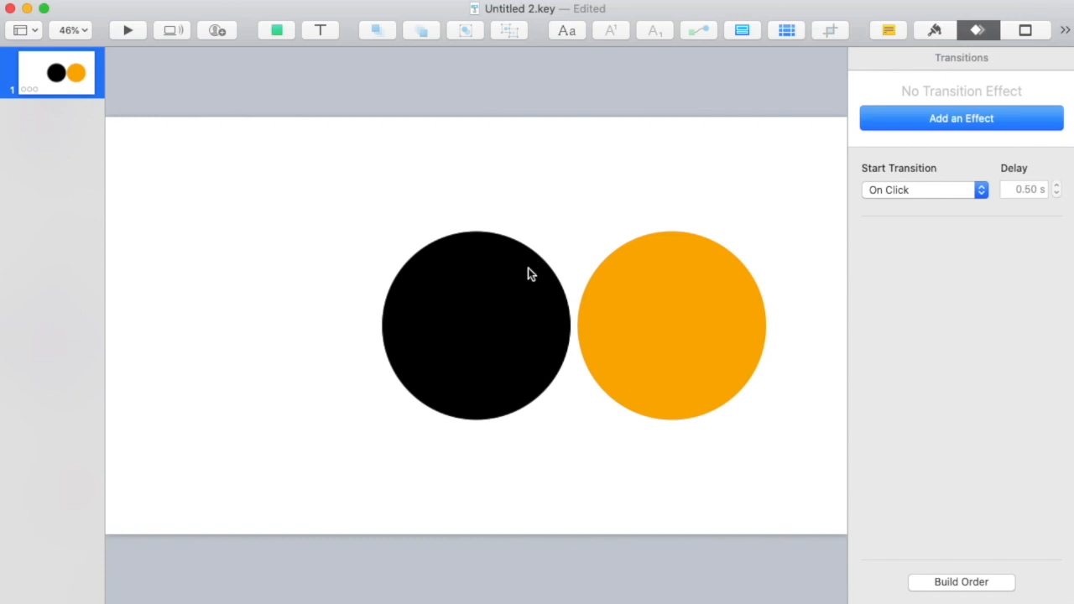
click(528, 274)
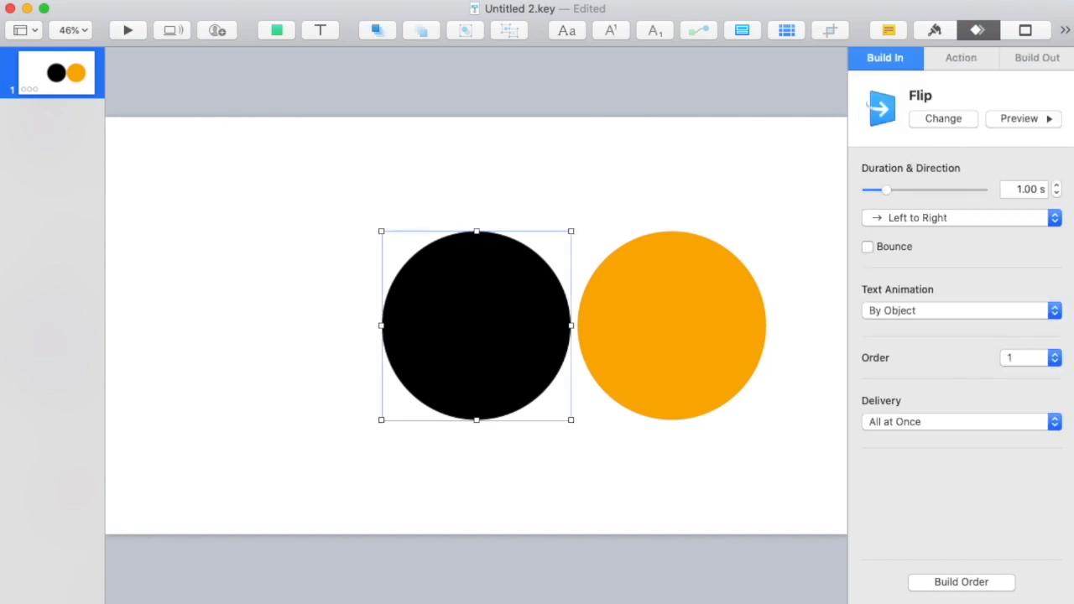
click(1041, 61)
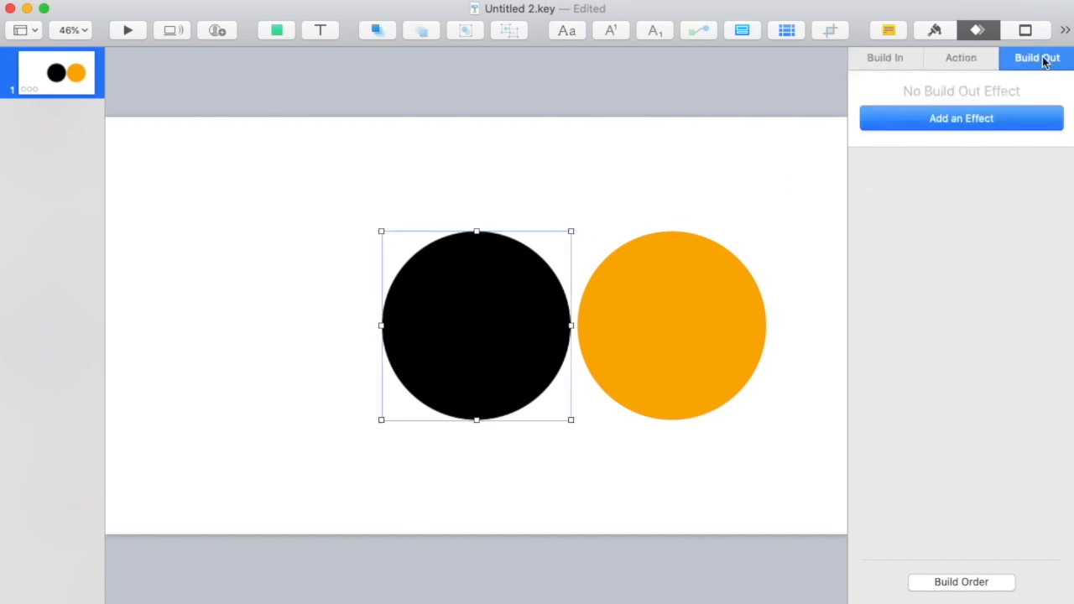
click(887, 57)
click(503, 213)
click(482, 275)
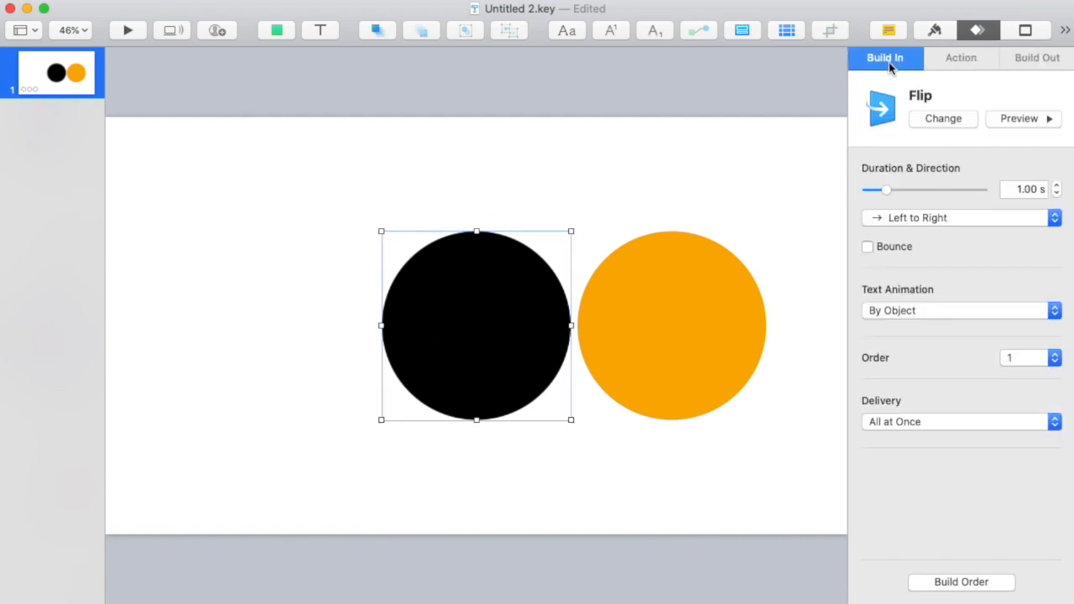
click(1034, 58)
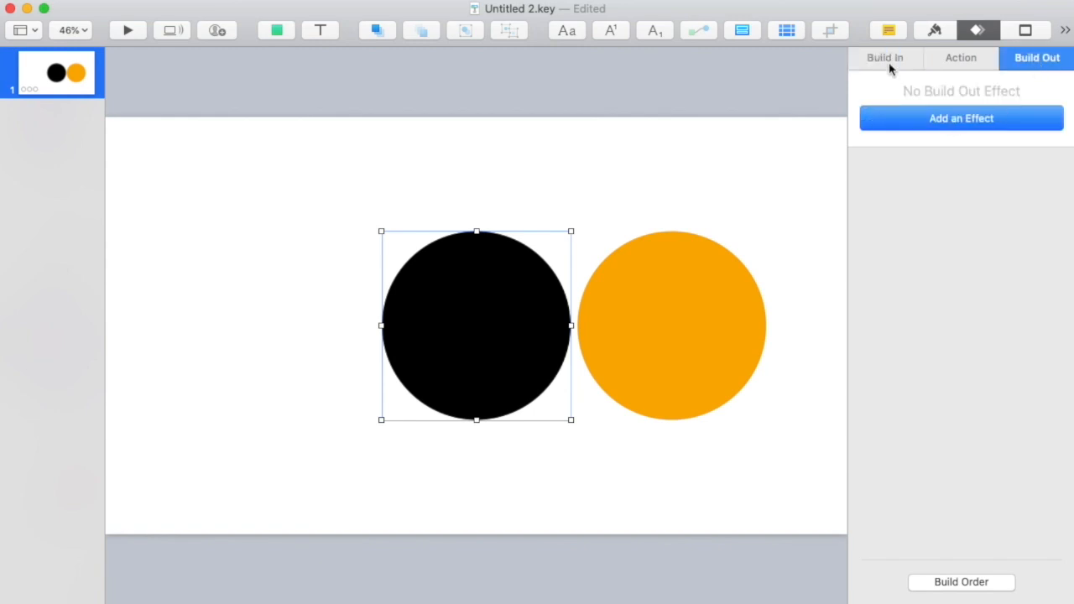
click(960, 58)
Step: Add the Flip build-out effect to the black circle with Bounce turned off and preview it
click(1030, 58)
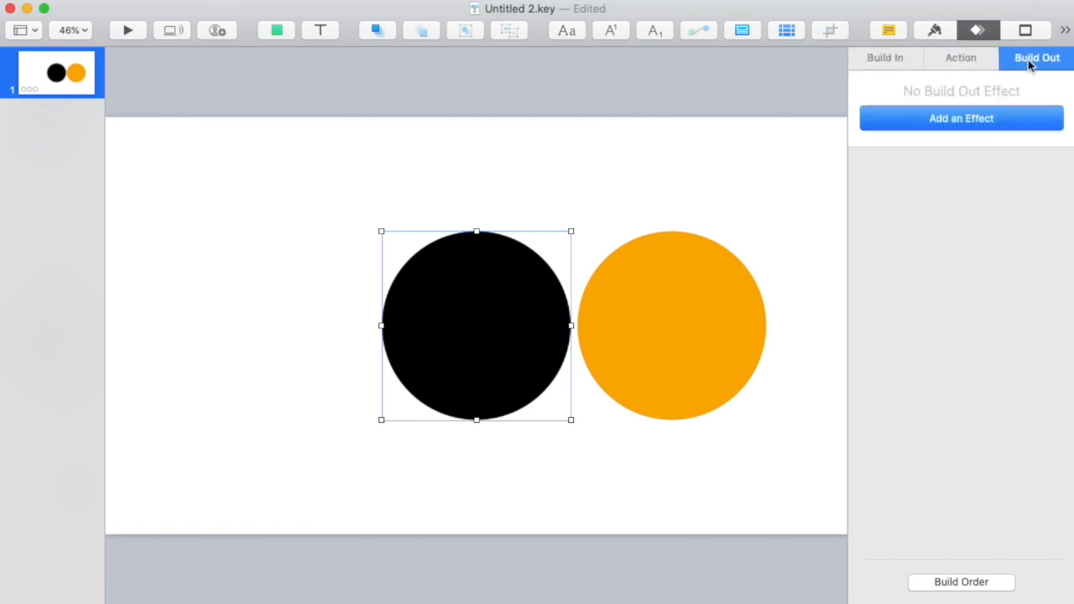
click(945, 122)
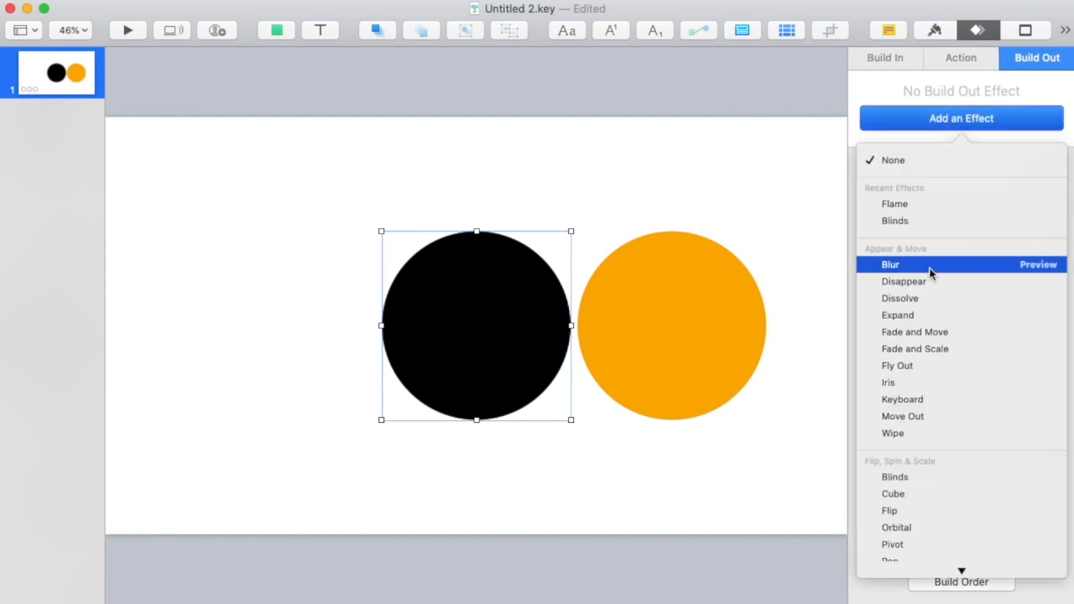
scroll(931, 273, down, 5)
click(919, 384)
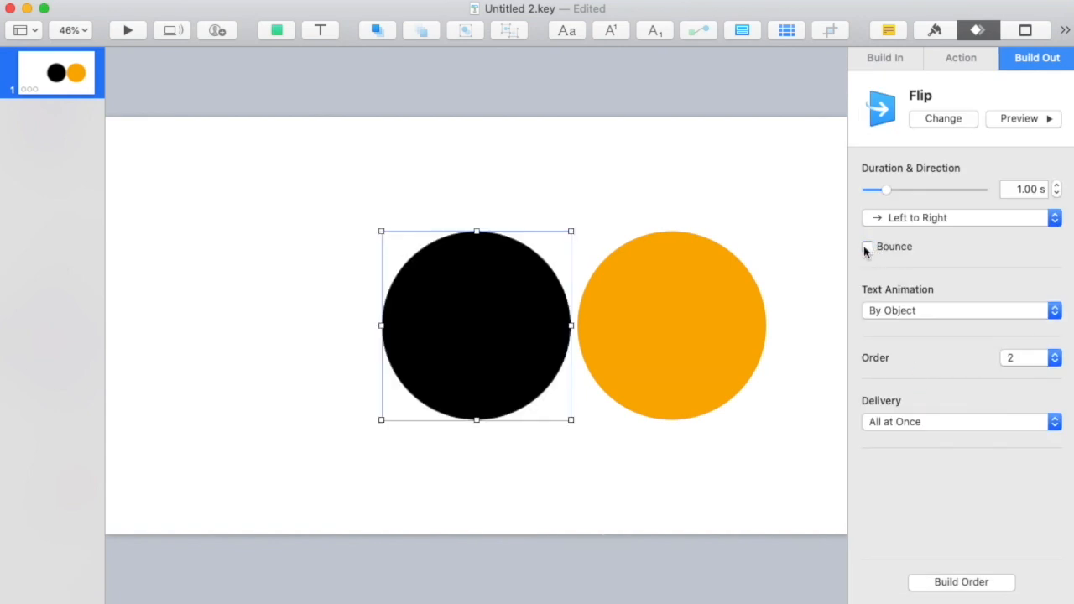
click(1018, 118)
Step: Open the Build Order window, shrink it and place it clear of the two circles
click(962, 582)
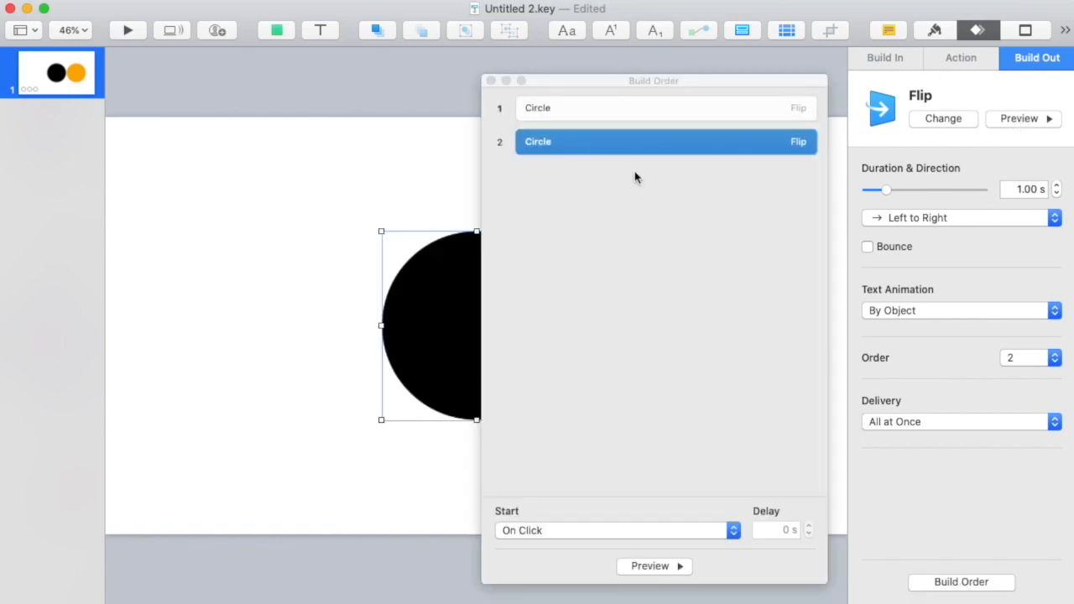
drag(555, 81, 91, 70)
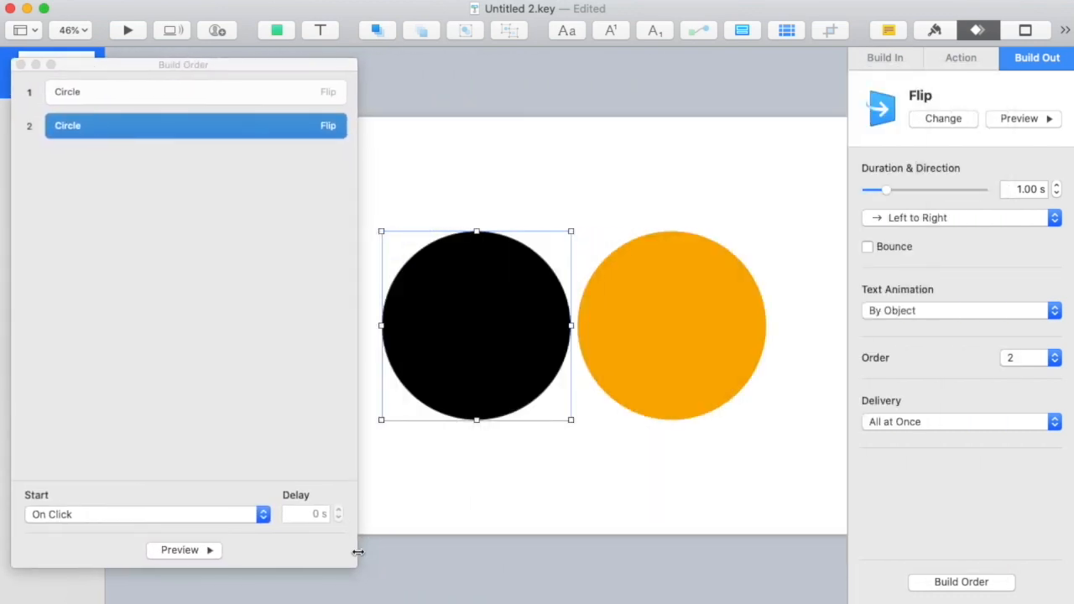
drag(352, 564, 272, 516)
drag(166, 66, 180, 91)
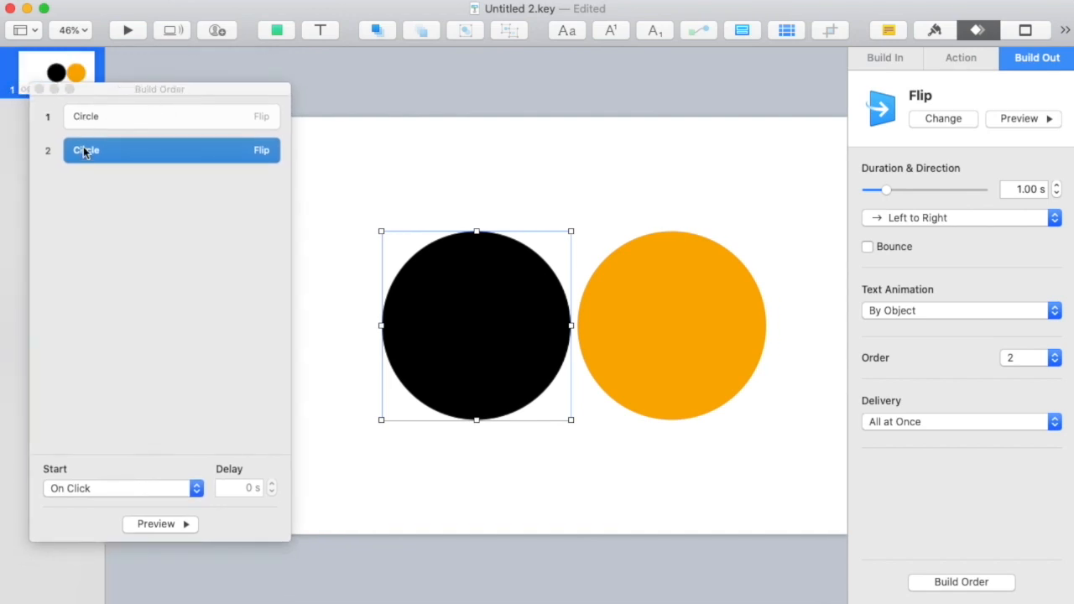
Step: Review the black circle's build-in and build-out entries in the build order and preview the first one
click(95, 122)
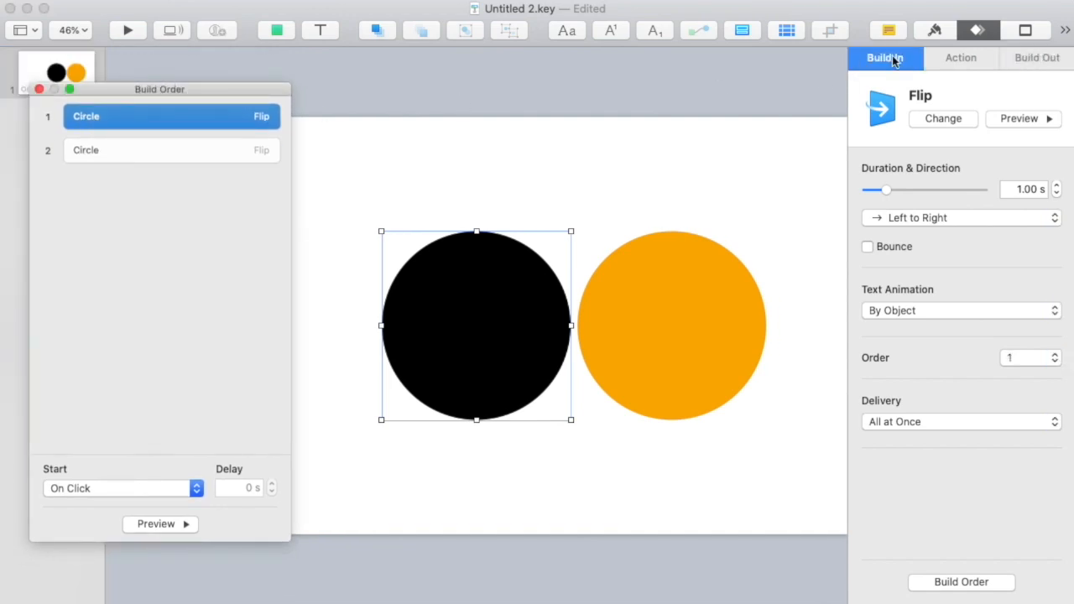
click(144, 149)
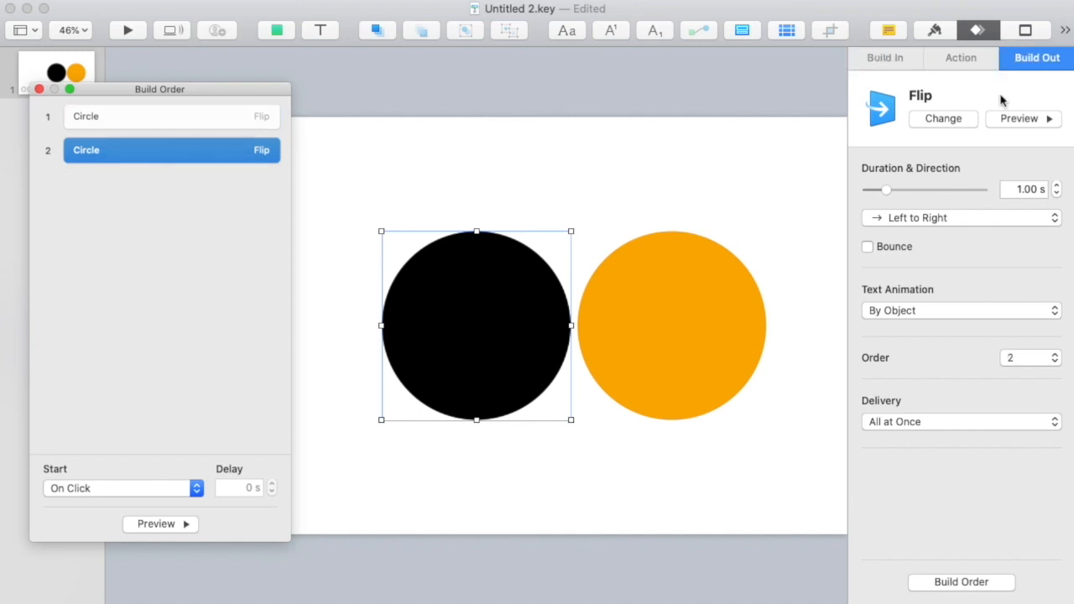
click(121, 119)
click(155, 523)
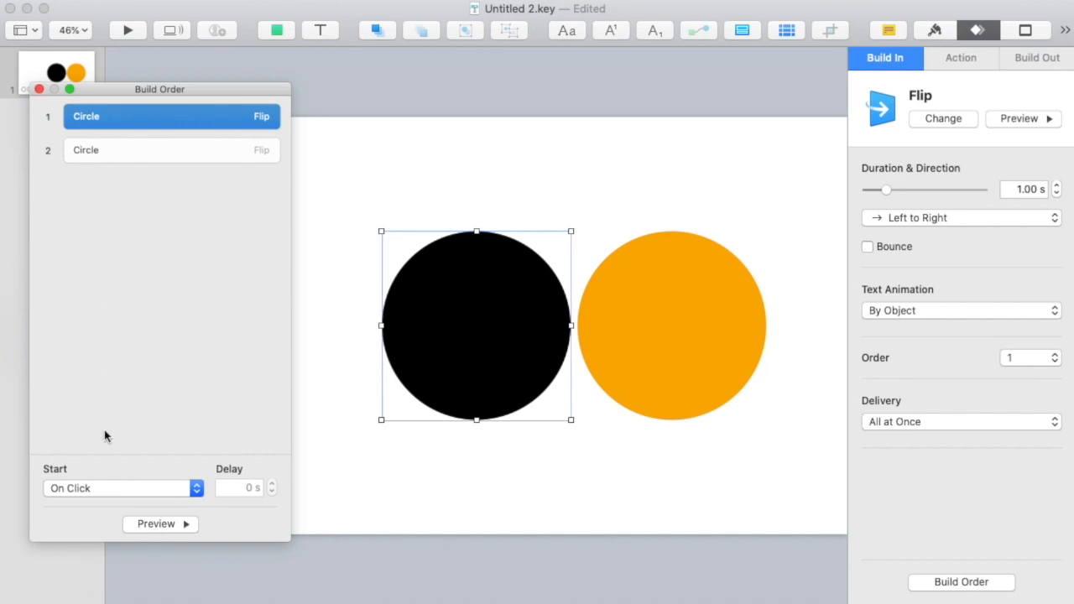
click(423, 144)
click(395, 184)
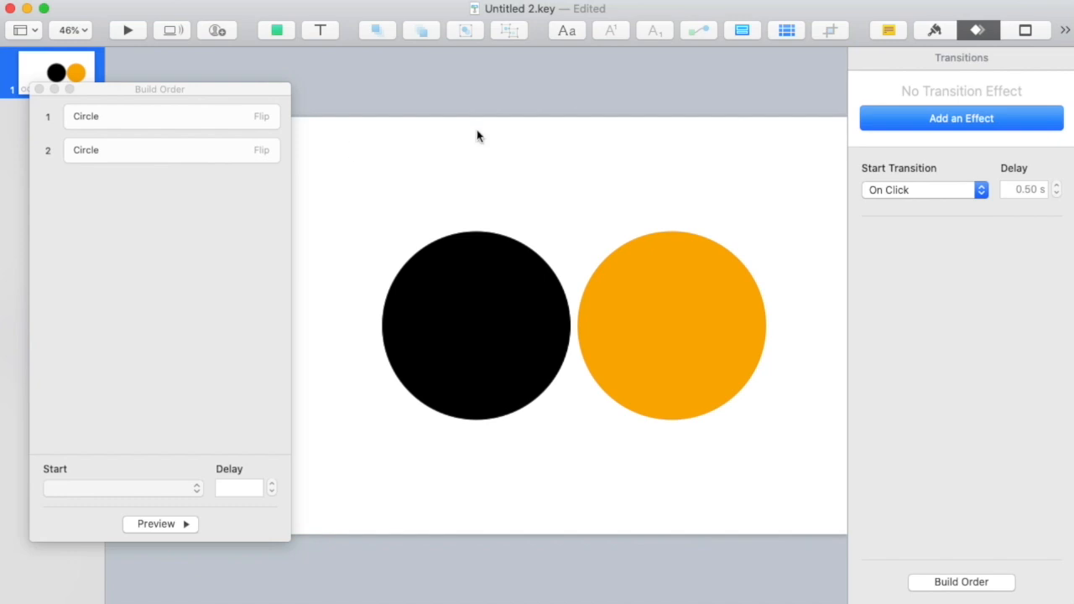
Step: Set the black circle's Flip build-in to start After Transition and preview the build order
click(138, 126)
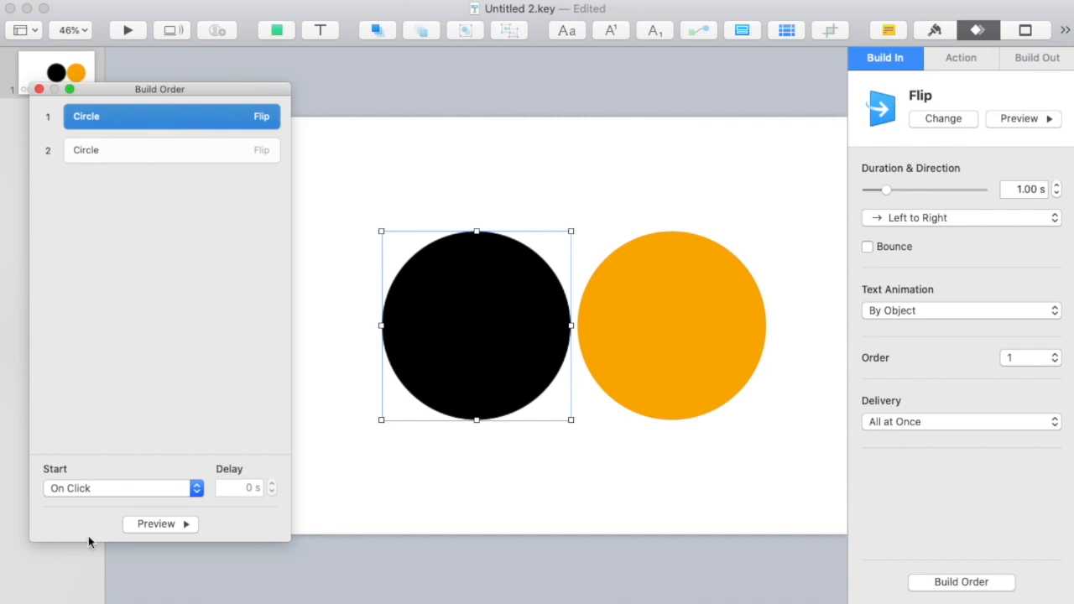
click(86, 488)
click(83, 501)
click(350, 139)
click(166, 526)
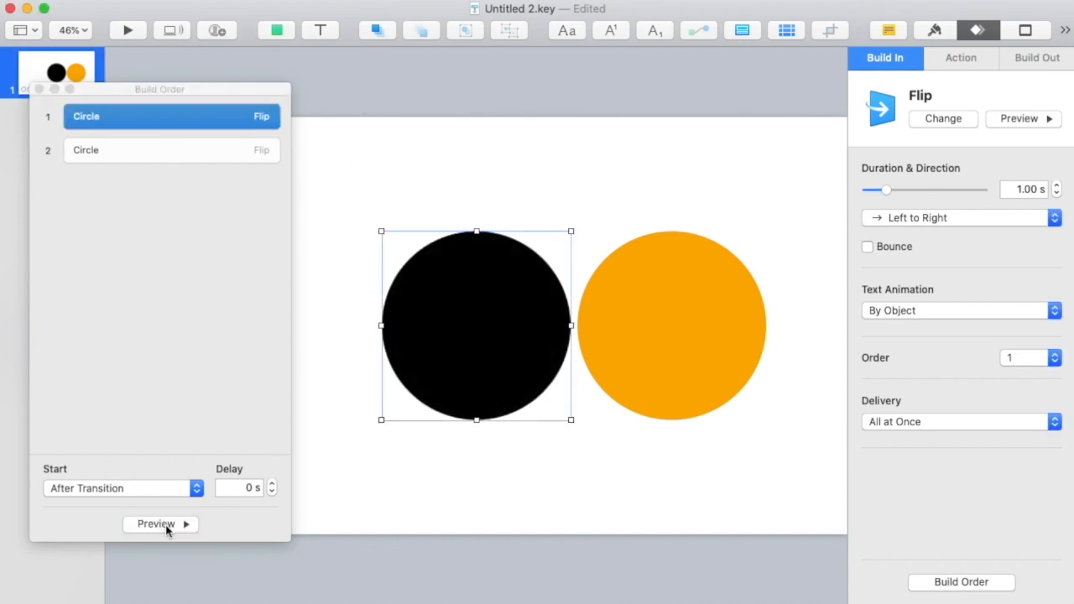
Step: Add the Flip build-in effect to the orange circle with Bounce turned off, and deselect the circle
click(126, 153)
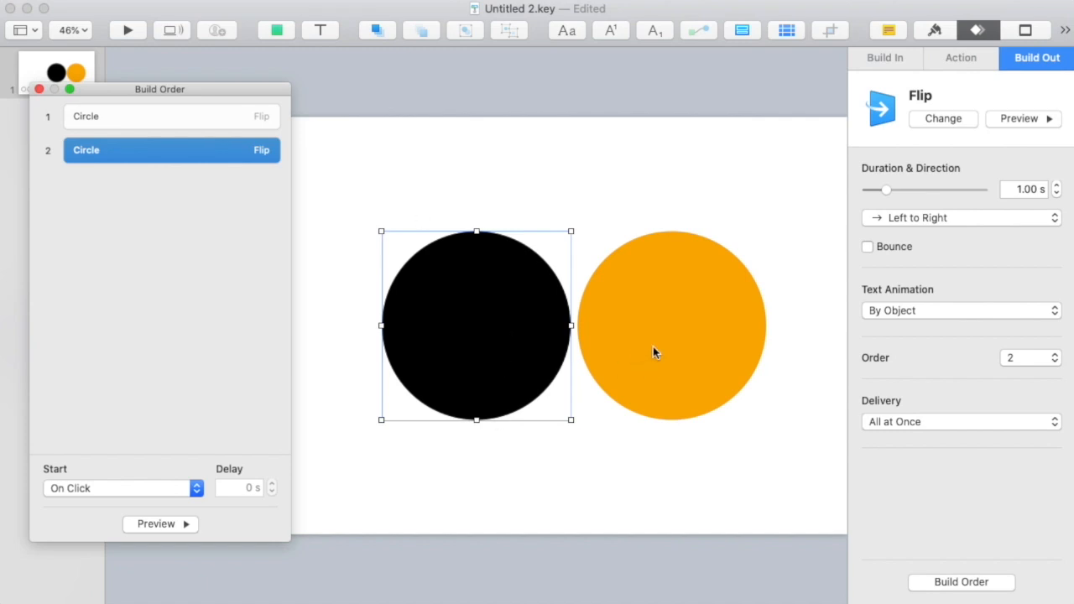
click(668, 331)
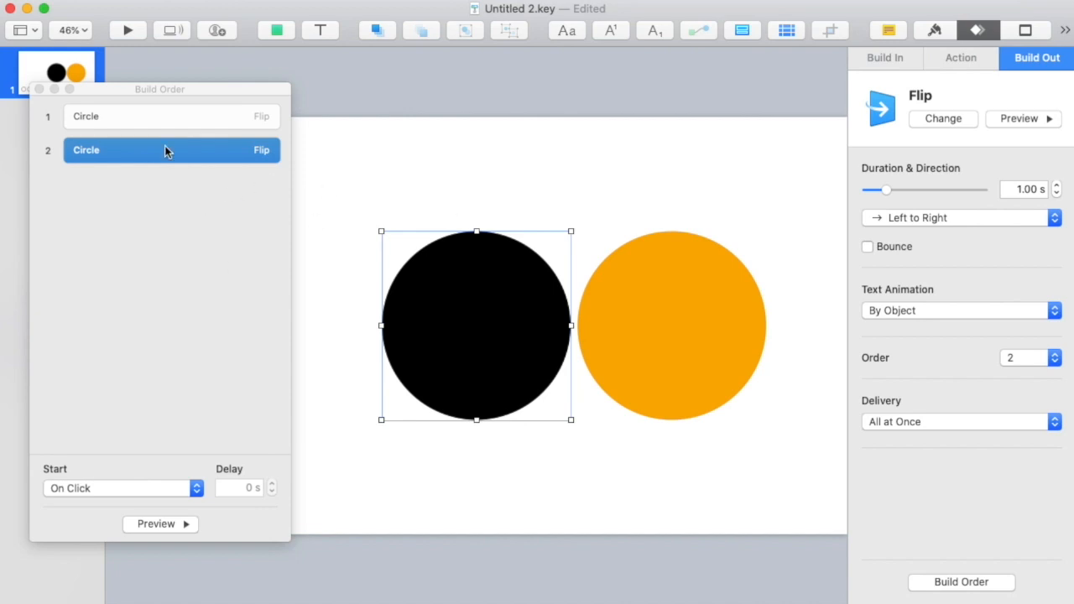
click(661, 271)
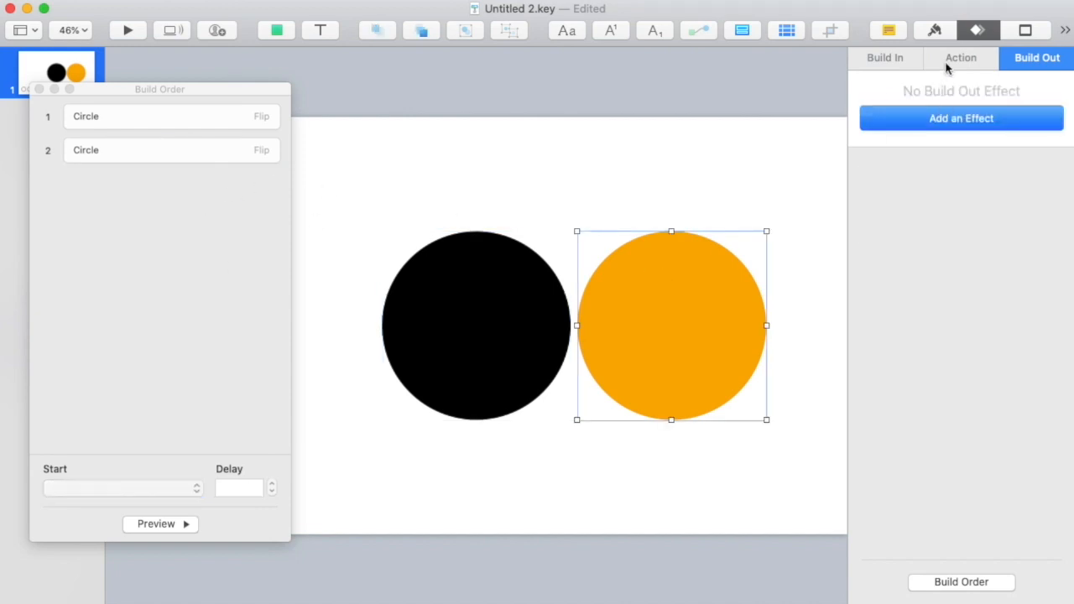
click(901, 62)
click(928, 125)
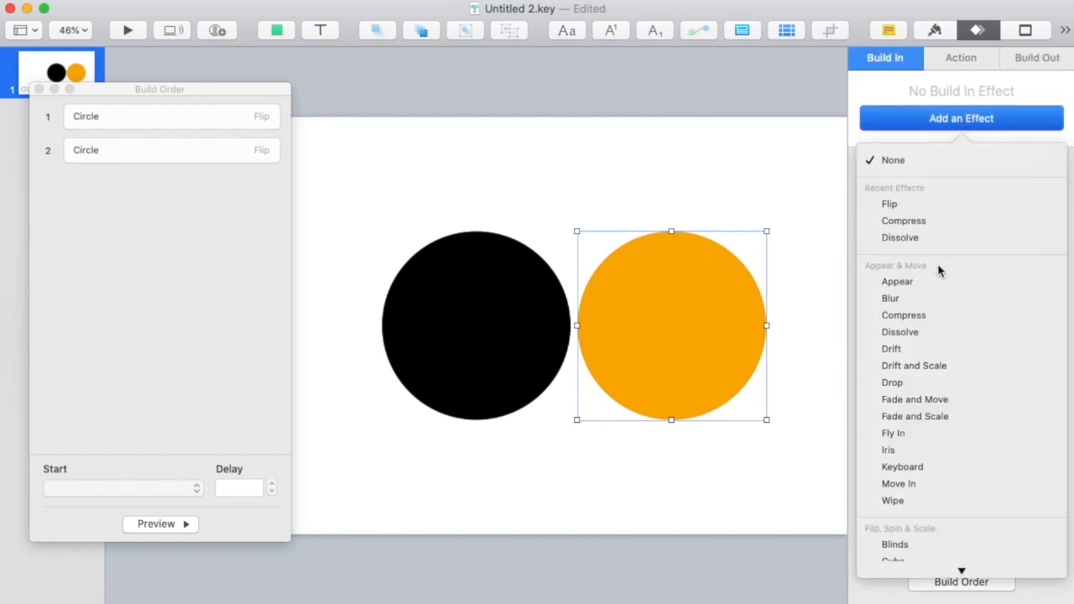
scroll(943, 373, down, 3)
scroll(945, 372, up, 3)
click(891, 206)
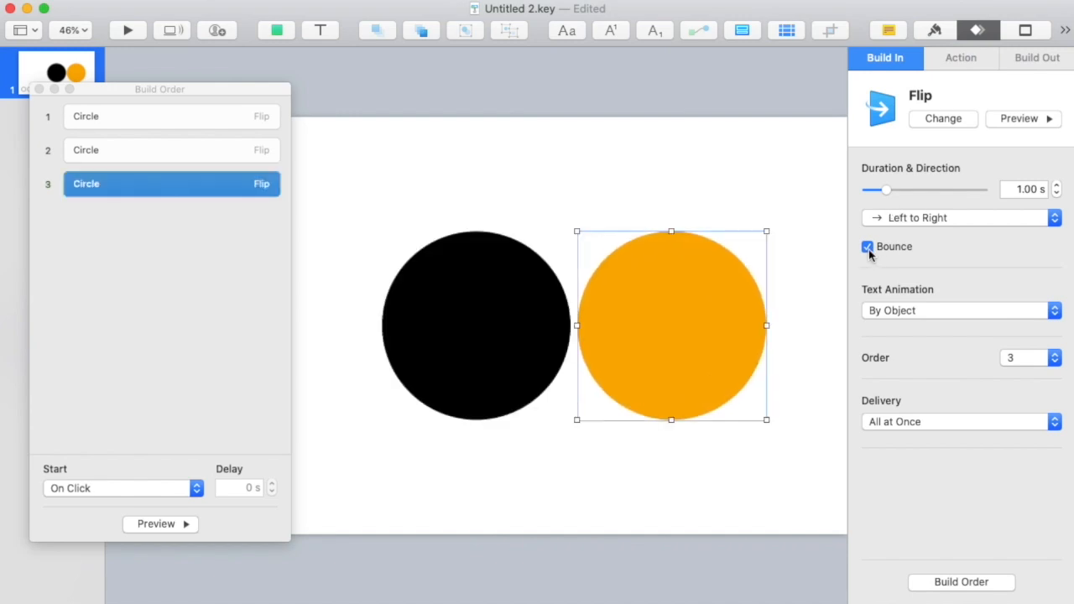
click(480, 194)
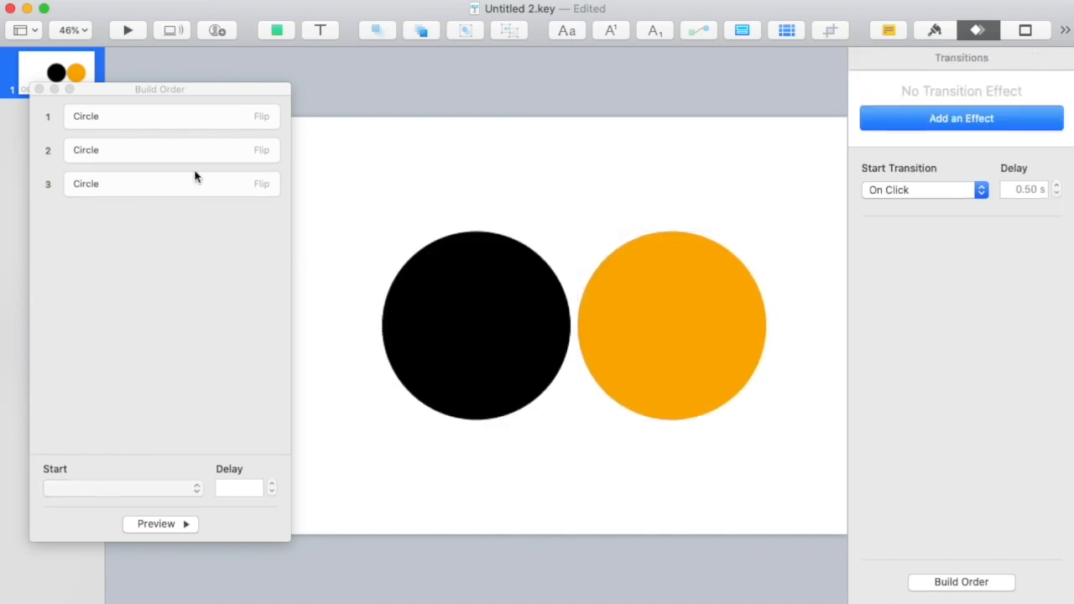
Step: Review which circle and effect each of the three builds in the build order belongs to
click(117, 117)
click(119, 151)
click(118, 183)
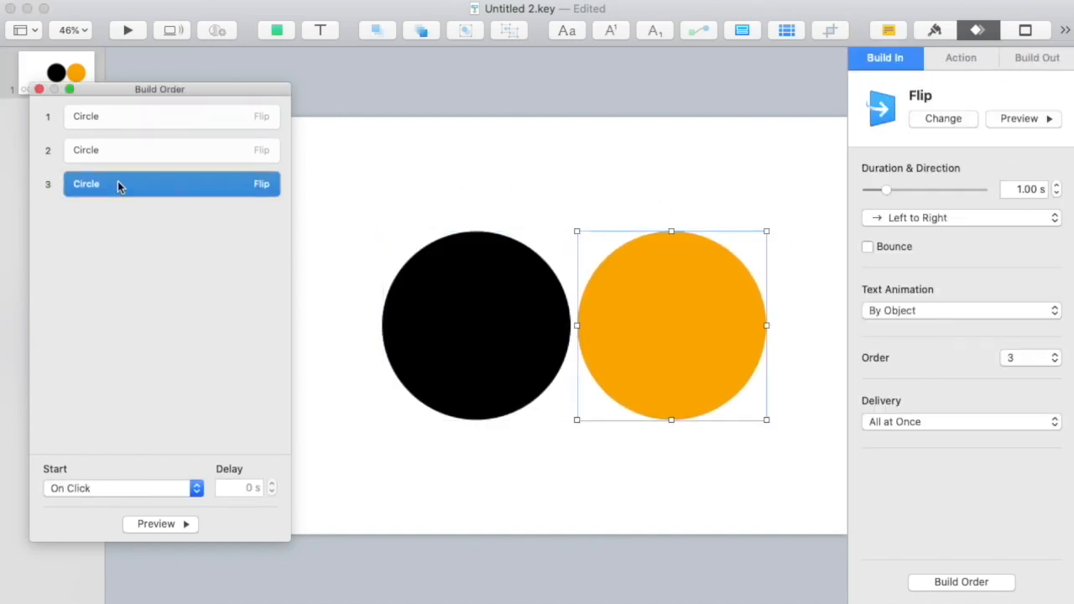
click(155, 122)
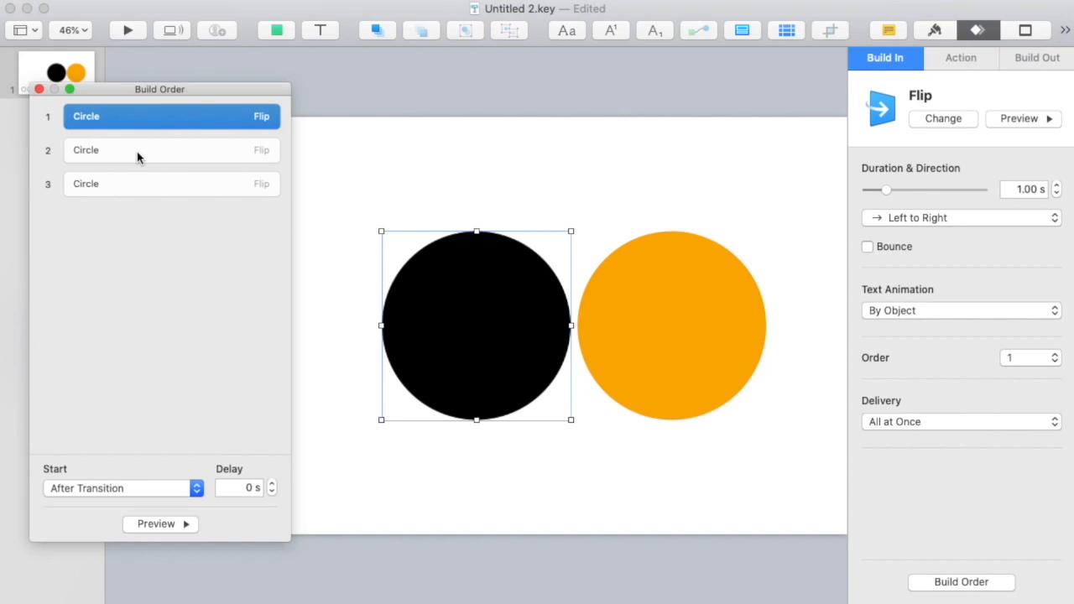
click(139, 157)
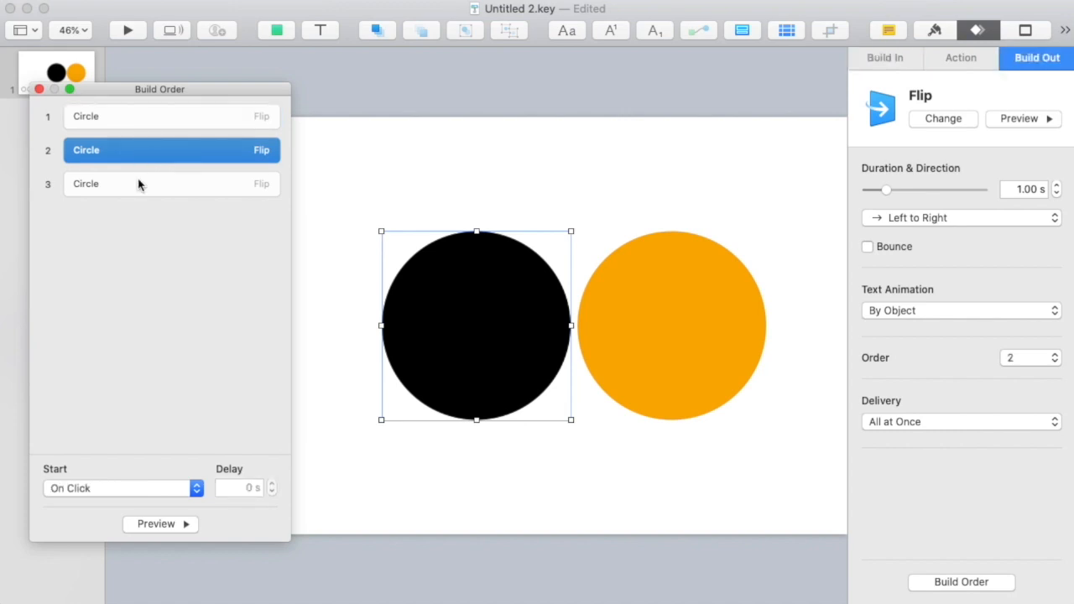
Step: Set the orange circle's Flip build-in to start With Build 2, check both grouped builds and preview them
click(140, 186)
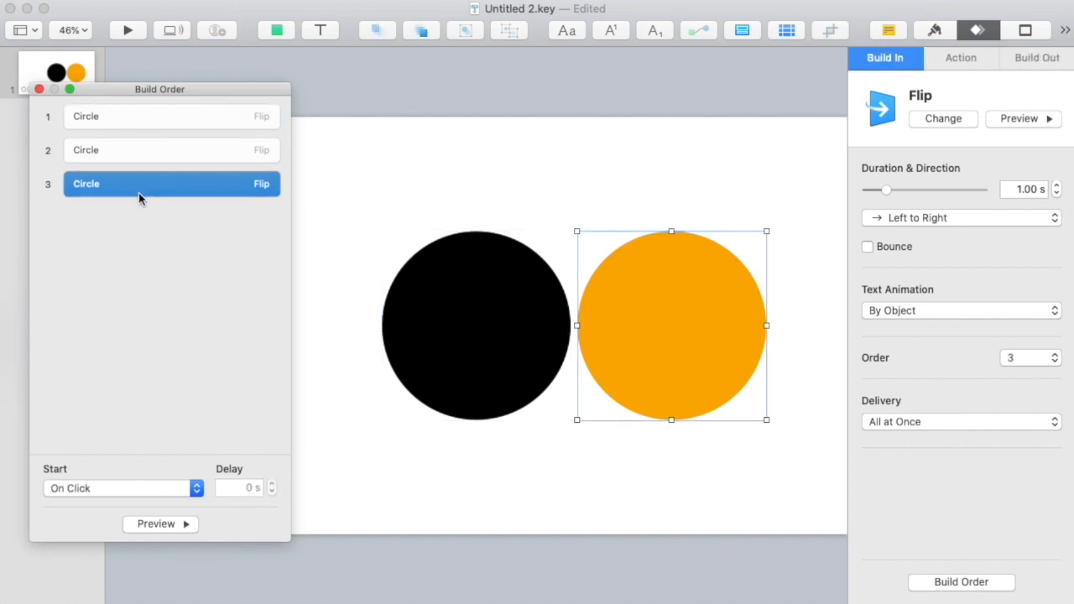
click(106, 497)
click(106, 502)
click(106, 150)
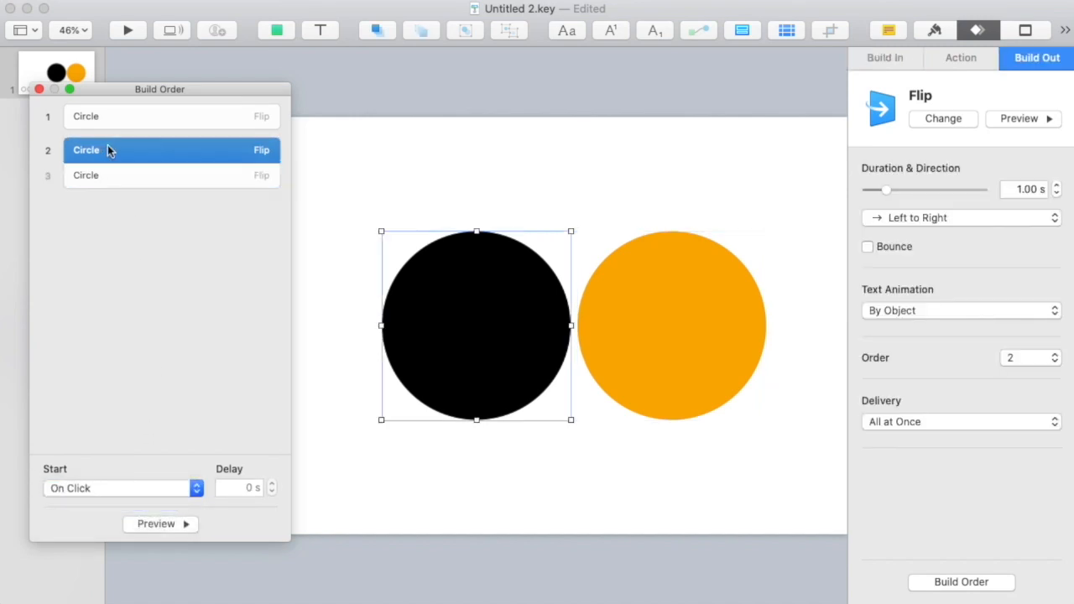
click(171, 184)
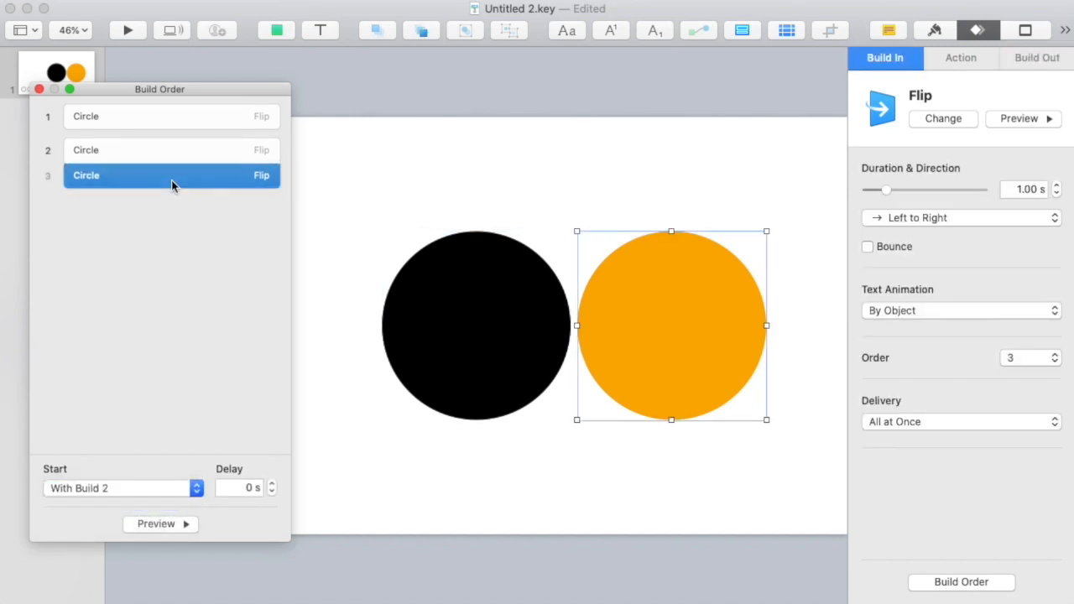
click(160, 523)
click(156, 525)
Step: Move the orange circle exactly on top of the black circle and preview the two grouped flips
drag(651, 236, 481, 298)
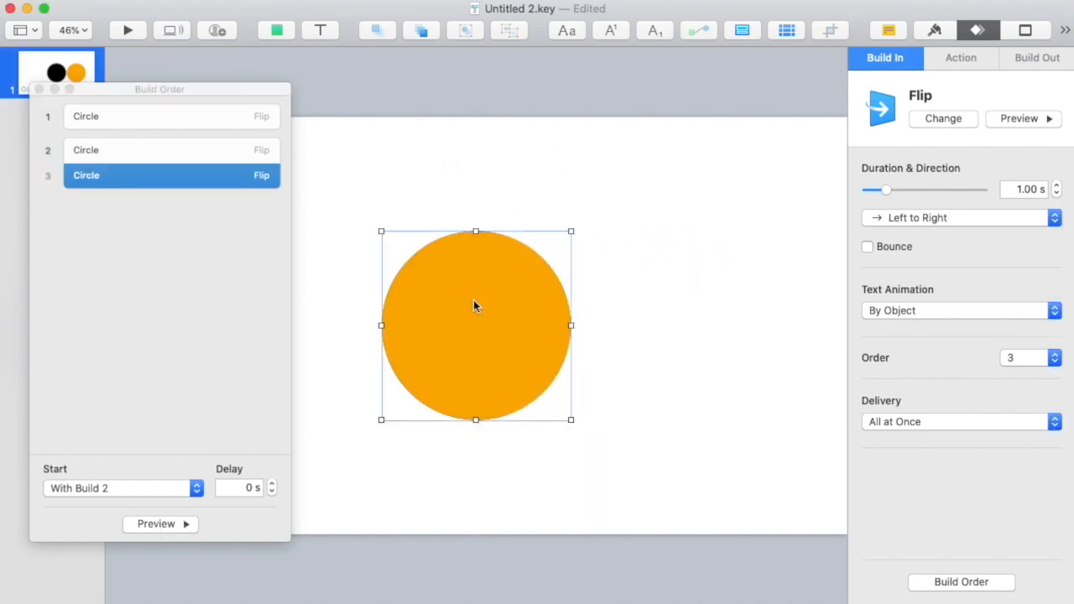
click(175, 523)
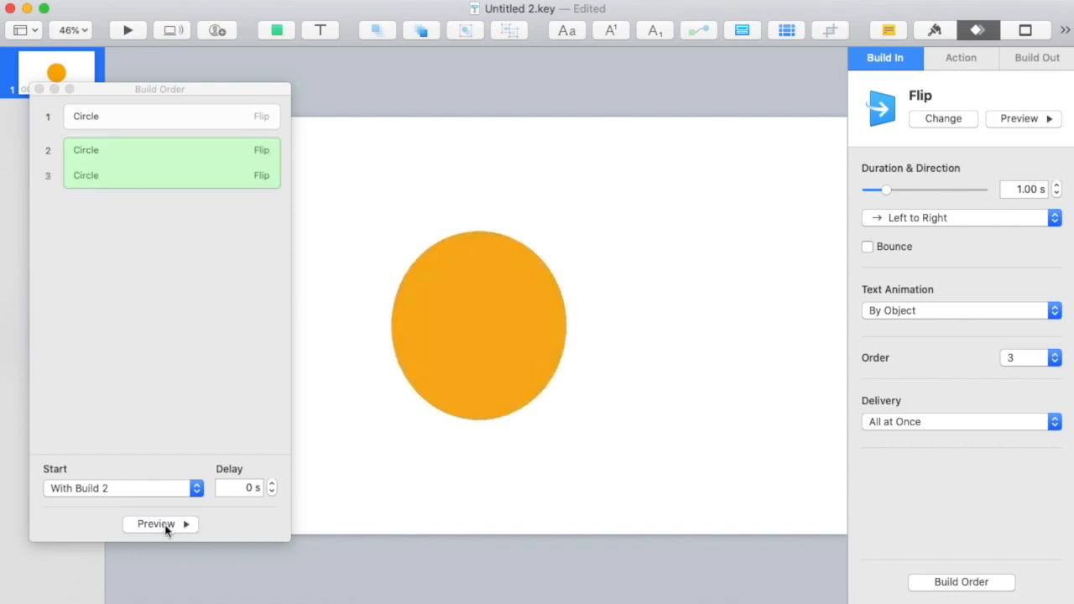
click(164, 526)
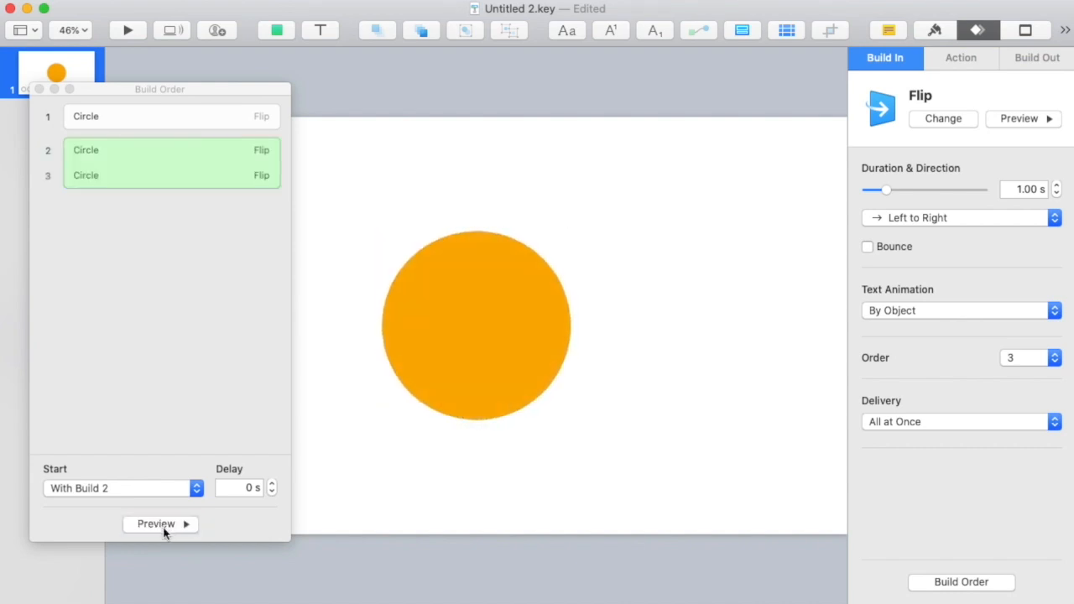
click(164, 528)
click(165, 529)
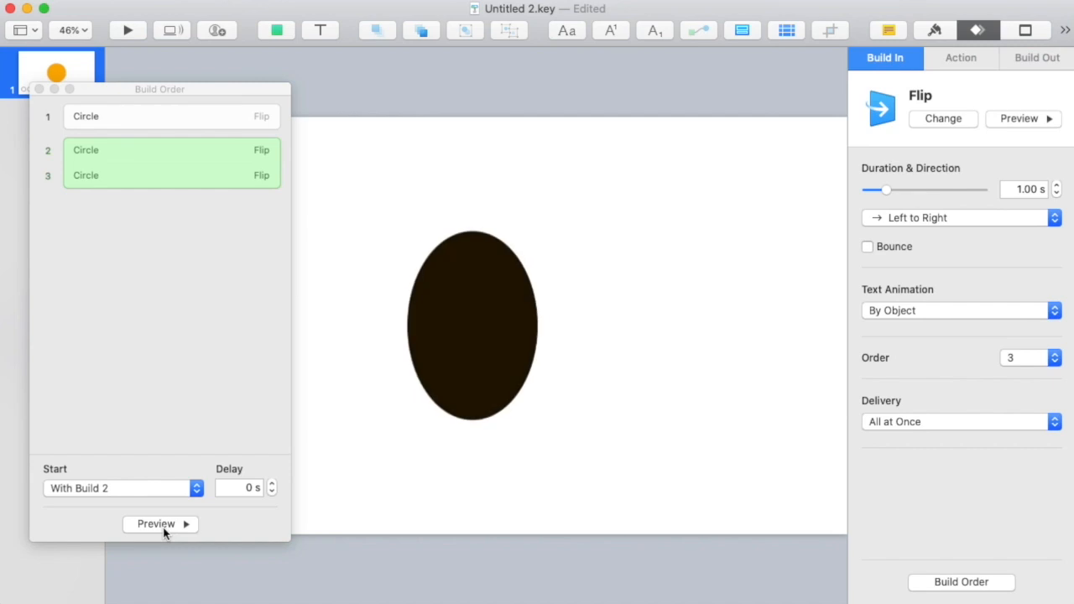
Step: Move the Build Order window clear of the circles and preview the sequence from the first build
click(146, 117)
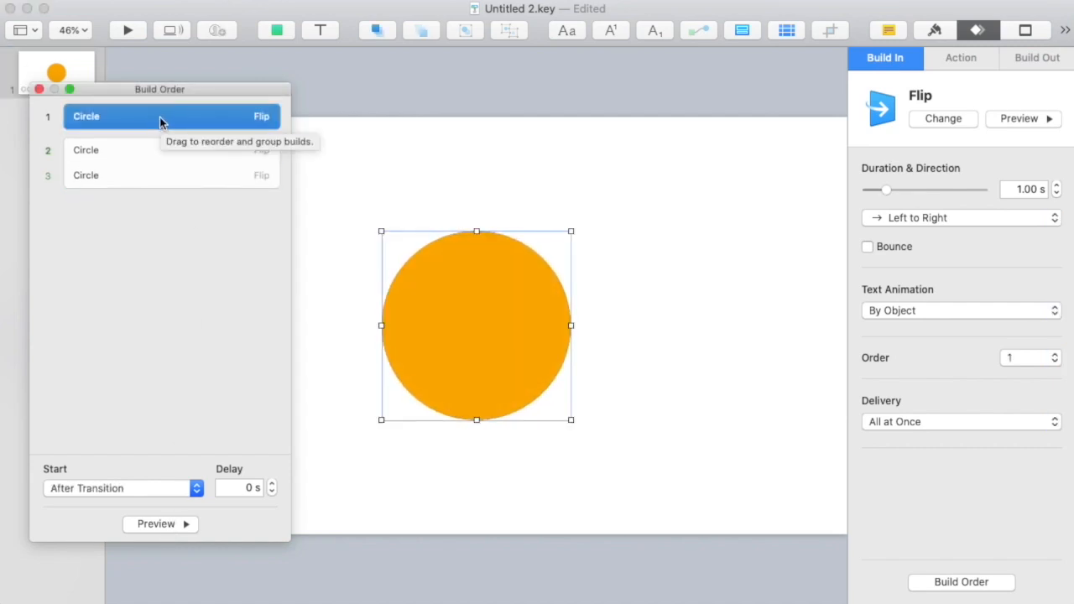
click(414, 170)
drag(214, 93, 911, 104)
click(209, 92)
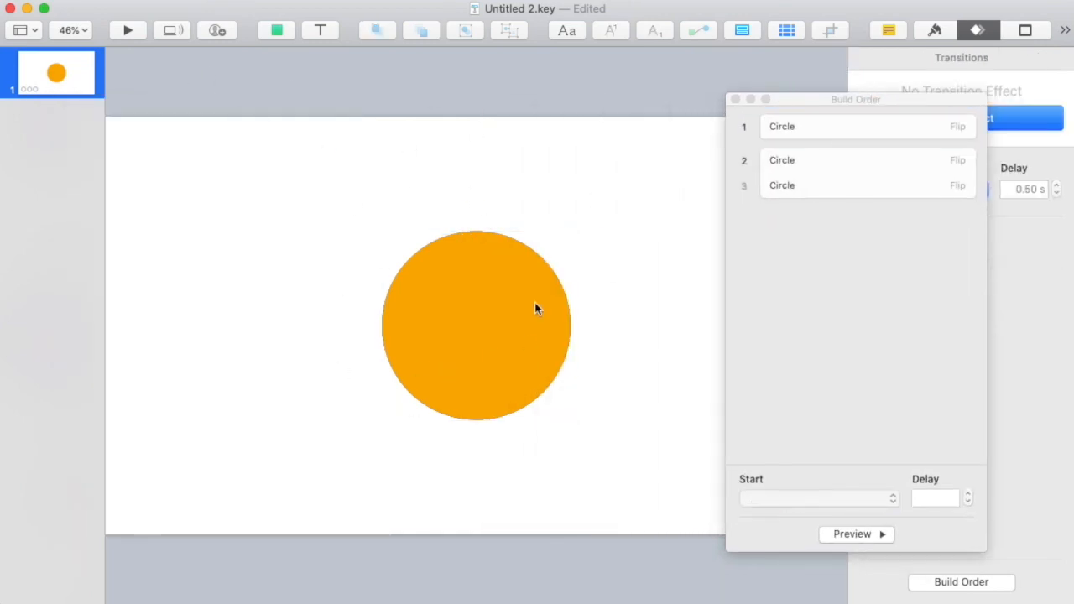
click(854, 126)
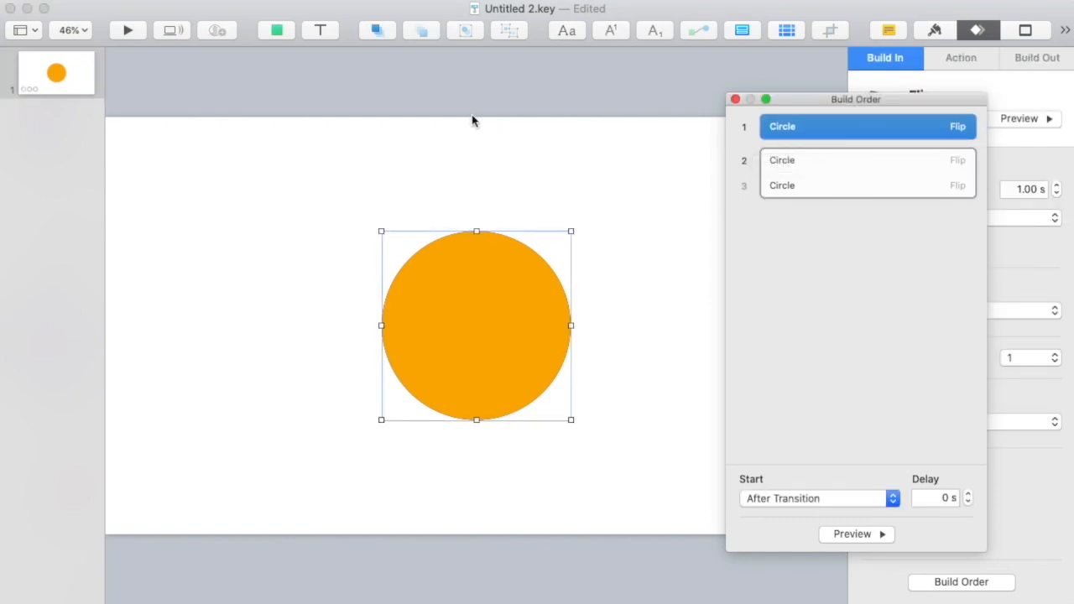
click(858, 538)
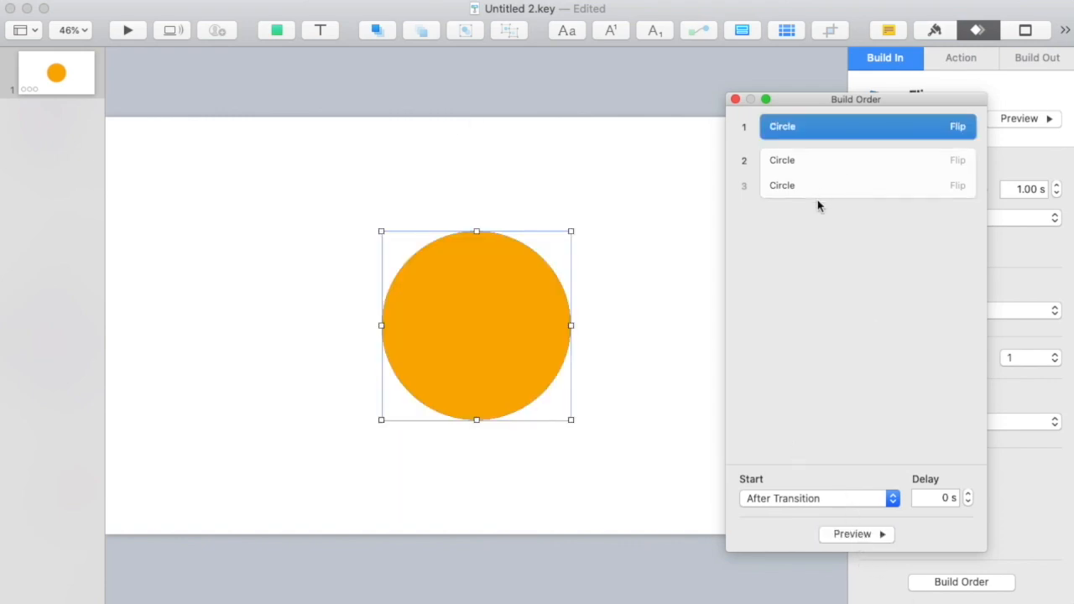
Step: Set the black circle's Flip build-out to start After Build 1 and preview the sequence from the first build
click(808, 161)
click(794, 504)
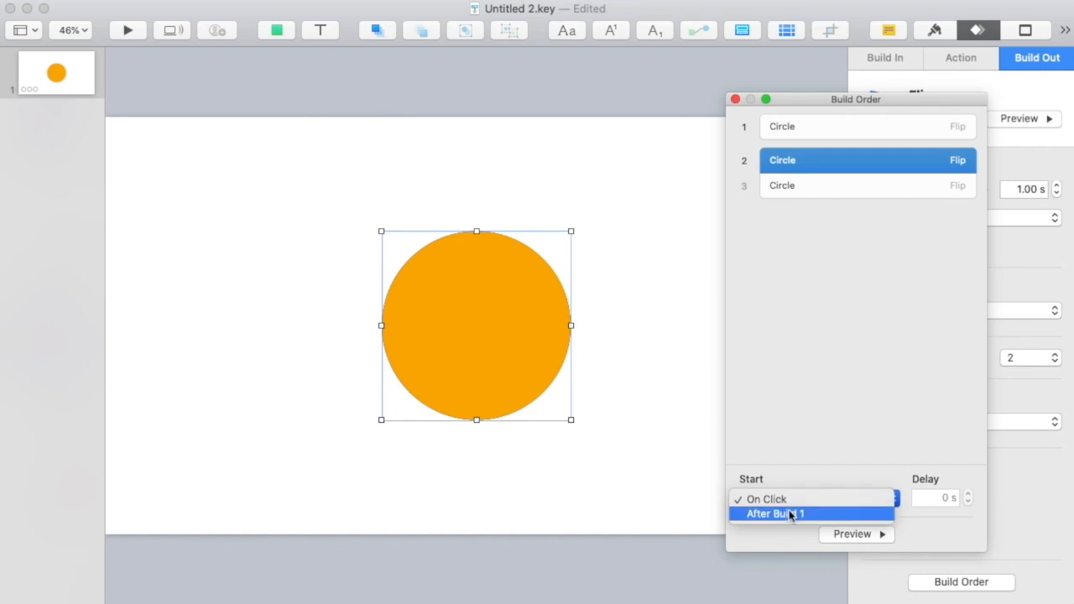
key(Return)
click(803, 133)
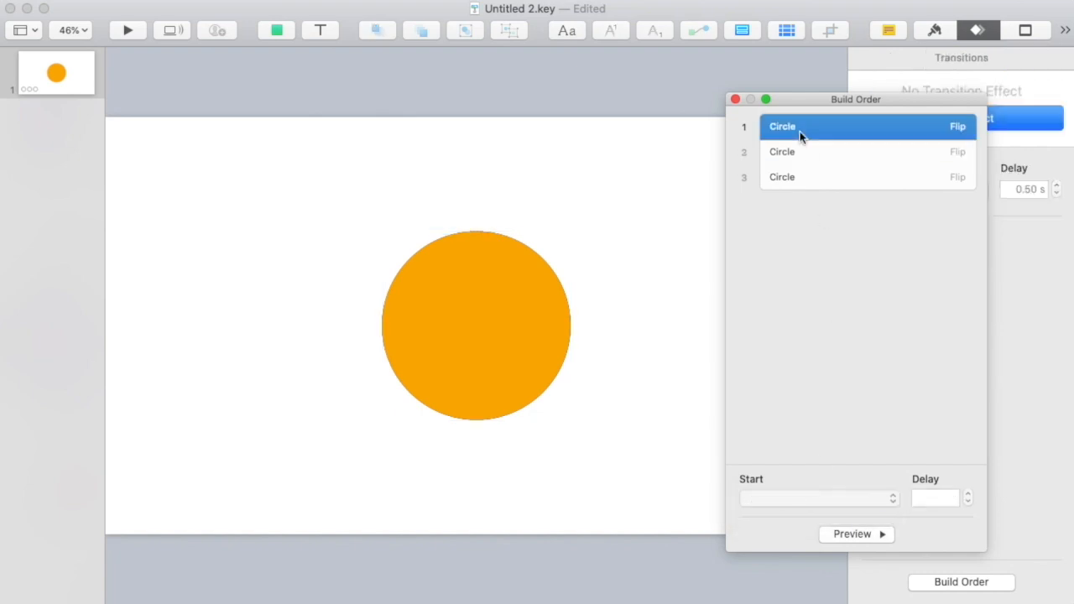
click(859, 534)
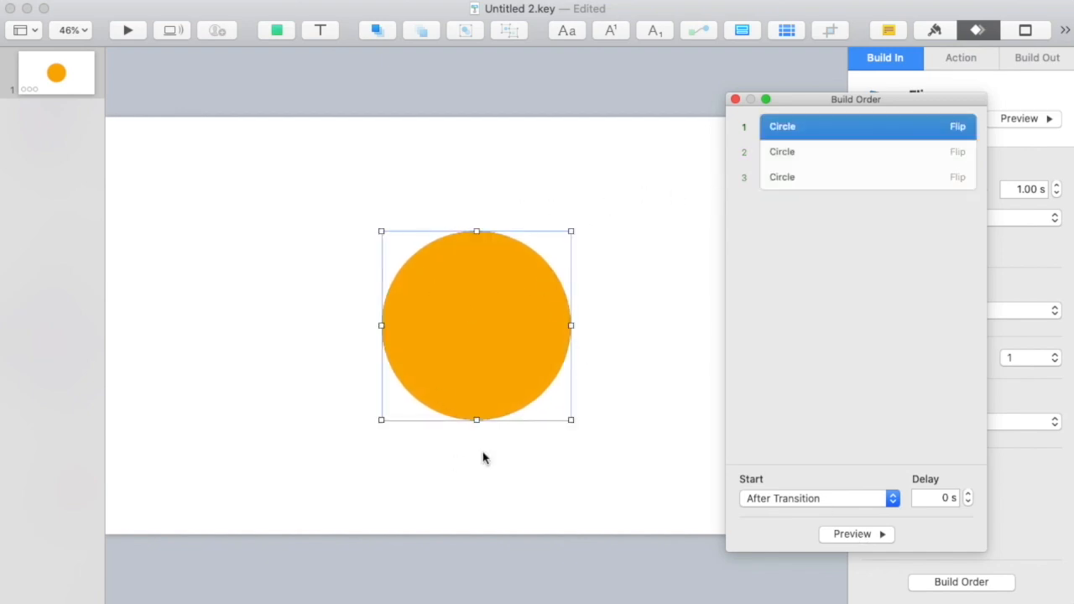
click(584, 184)
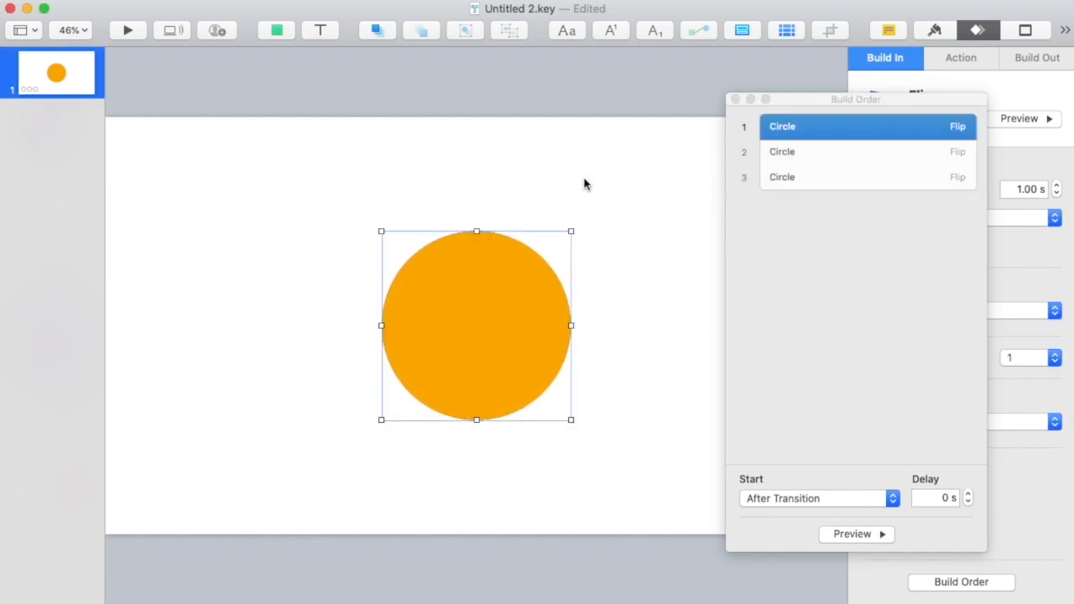
click(578, 183)
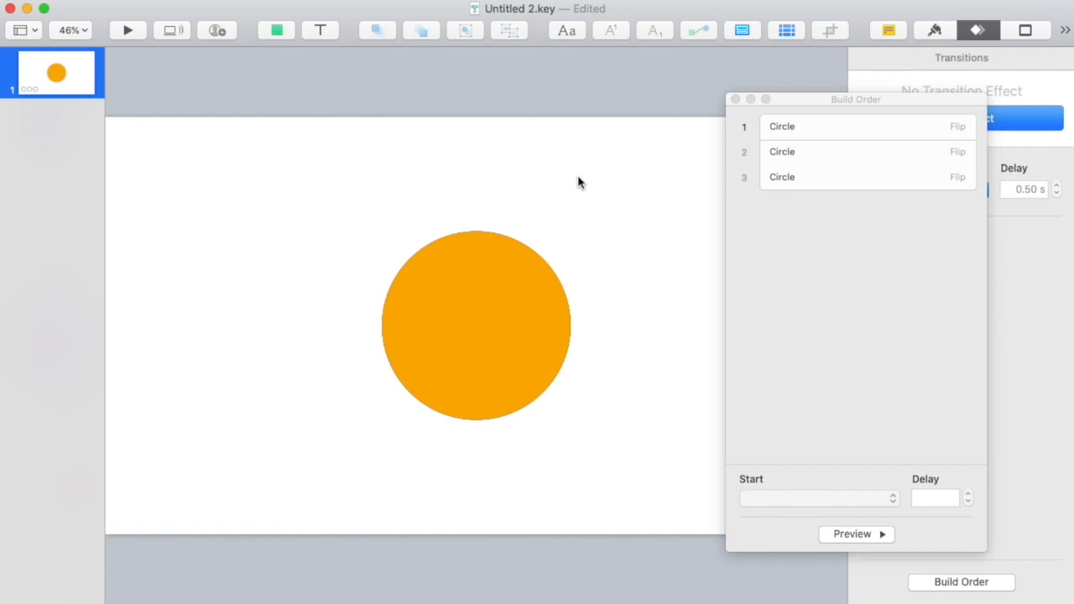
click(794, 178)
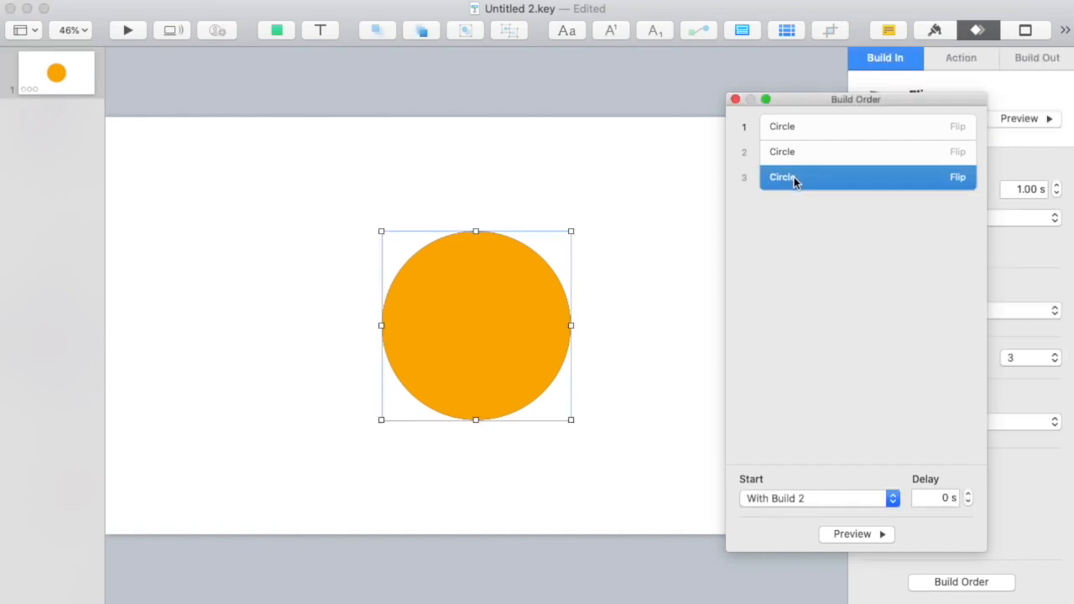
key(super+d)
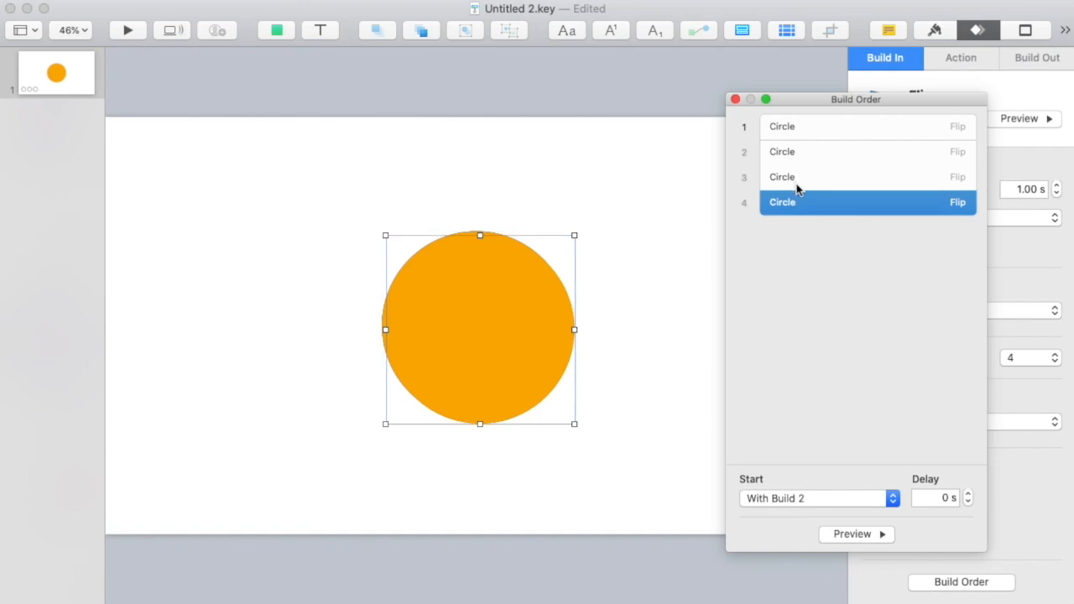
click(526, 294)
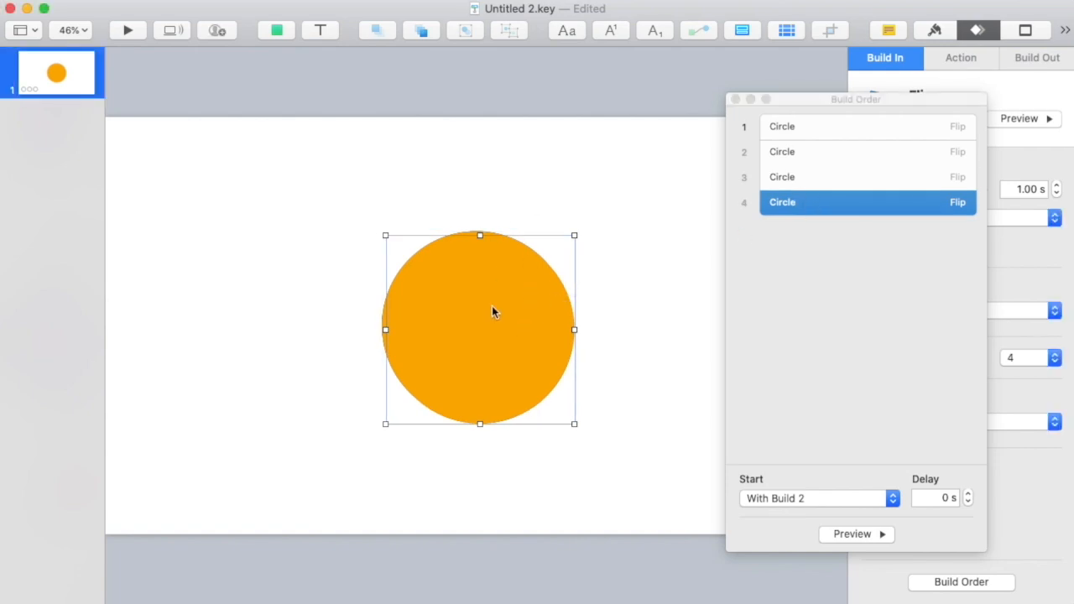
drag(491, 311, 522, 199)
key(Delete)
Step: Add the Flip build-out effect to the orange circle
drag(822, 99, 702, 80)
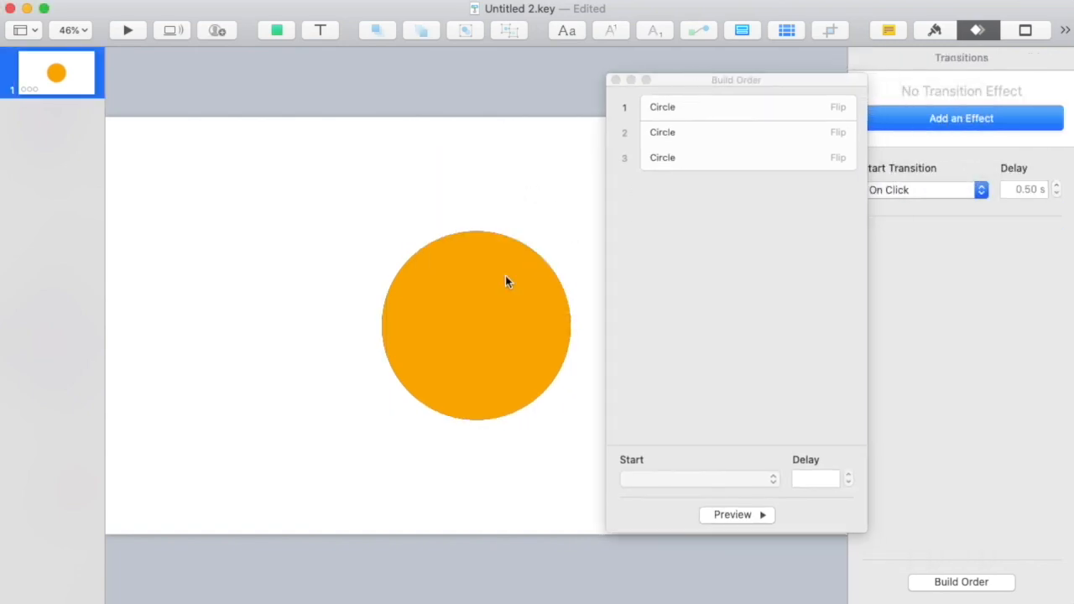
click(484, 293)
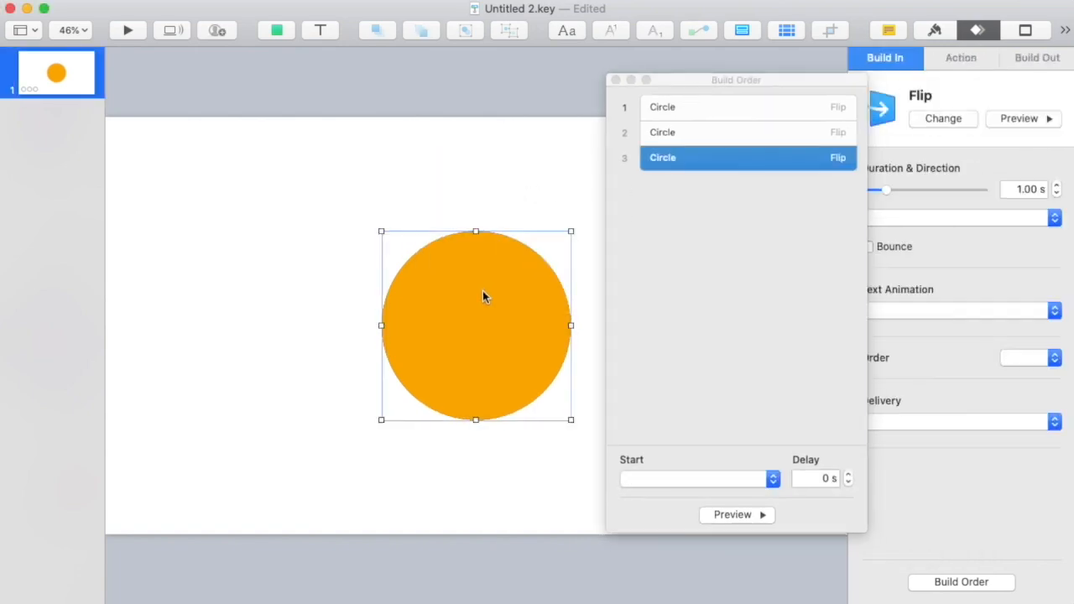
click(1033, 59)
click(956, 121)
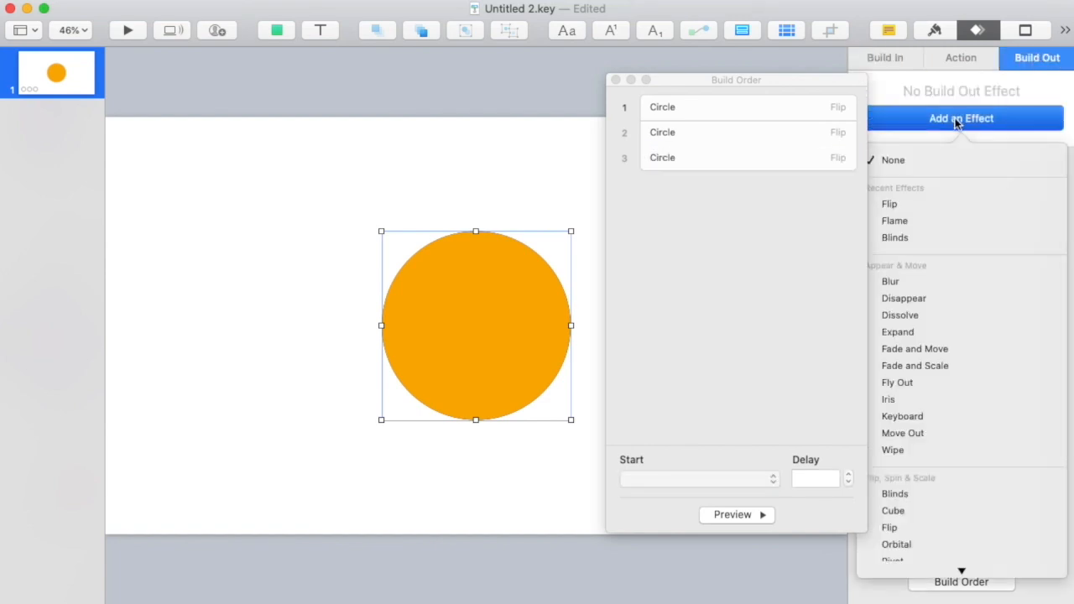
click(950, 204)
Step: Set the orange circle's Flip build-out to Top to Bottom with Bounce turned off, starting After Build 3
drag(805, 82, 752, 78)
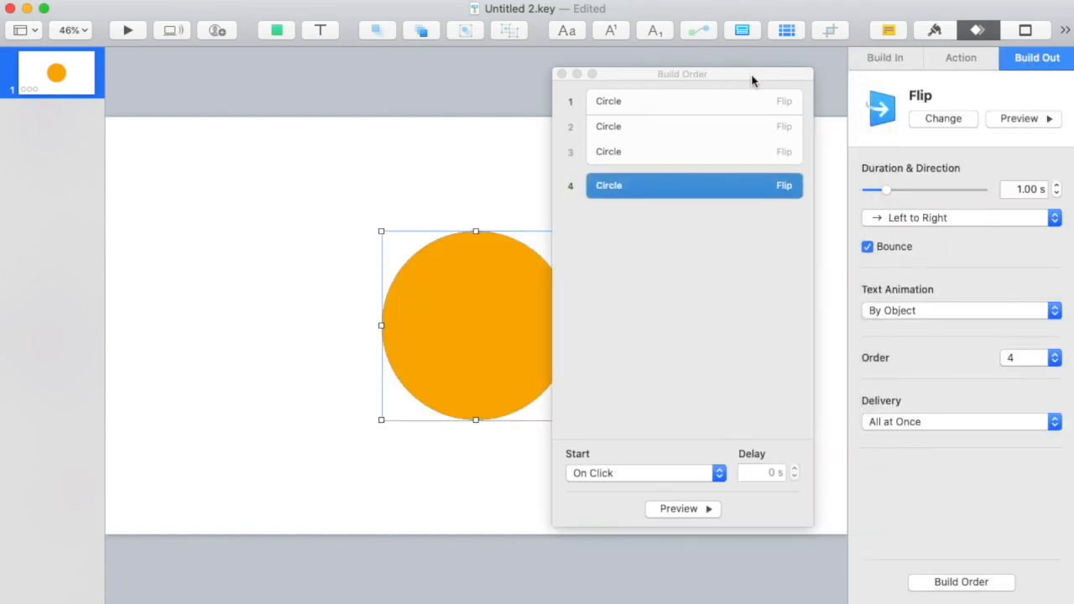
click(911, 220)
click(911, 259)
click(601, 478)
click(604, 493)
Step: Move the Build Order window off the circles, preview the builds and select the first one
drag(640, 74, 89, 70)
click(272, 74)
click(132, 507)
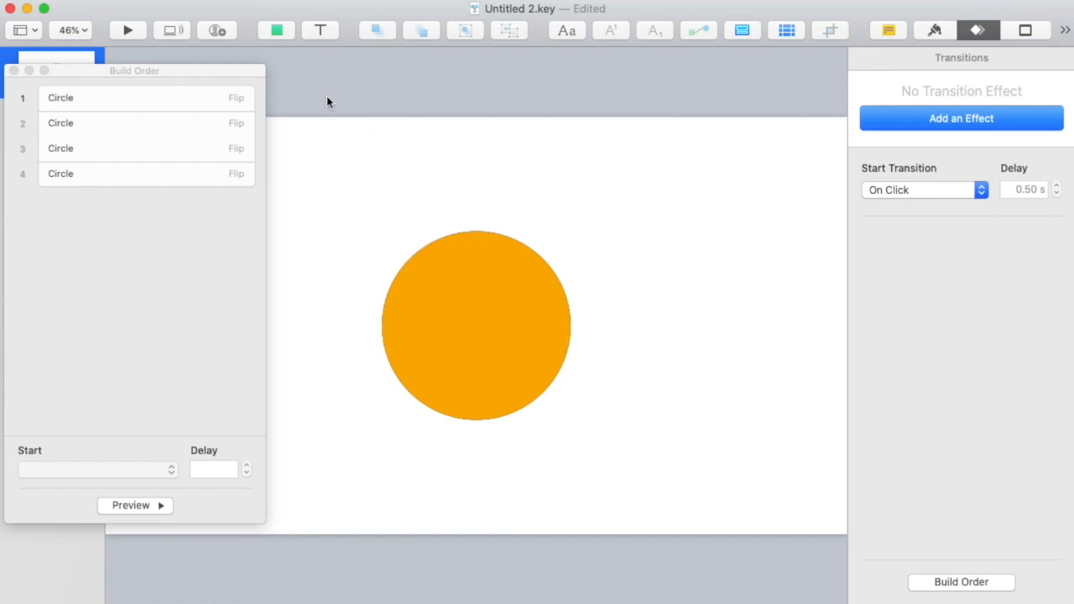
click(168, 103)
drag(161, 70, 190, 77)
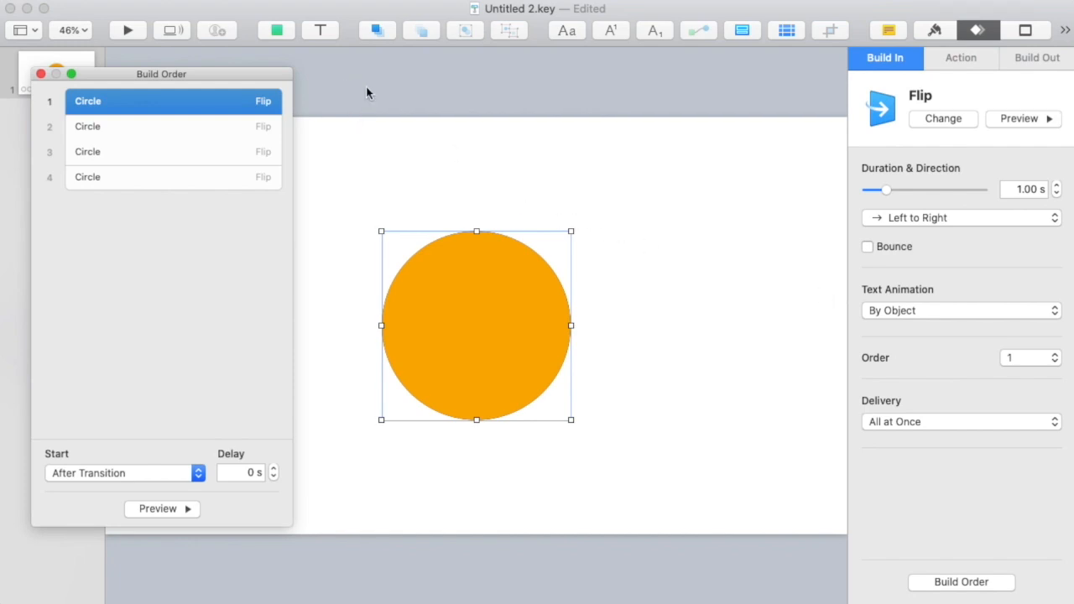
Step: Review the second, third and fourth builds in the build order and preview the sequence from the first build
click(214, 128)
click(205, 153)
click(203, 176)
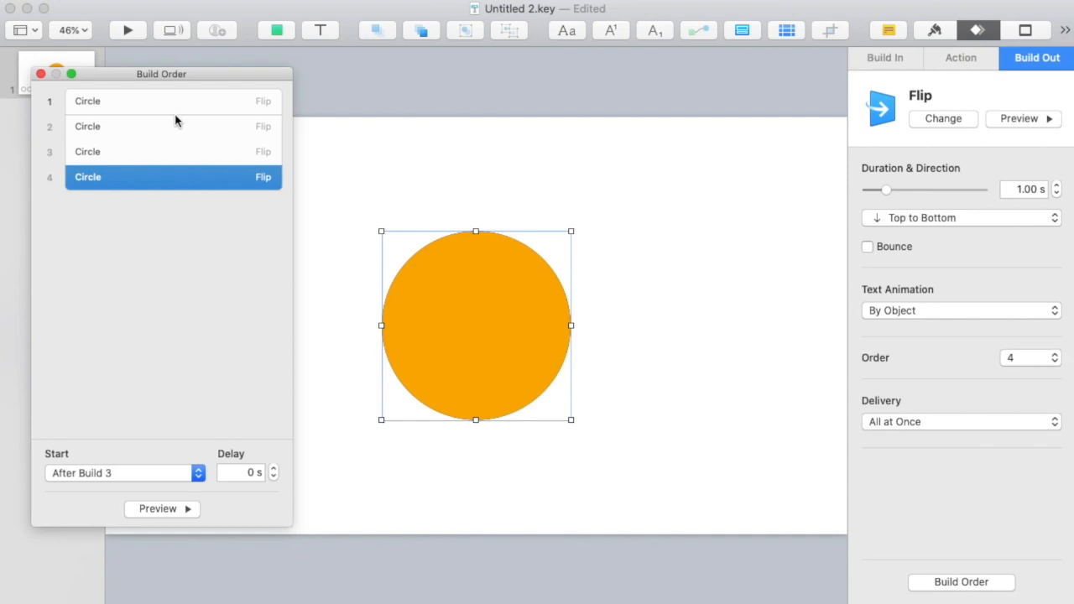
click(173, 111)
click(160, 508)
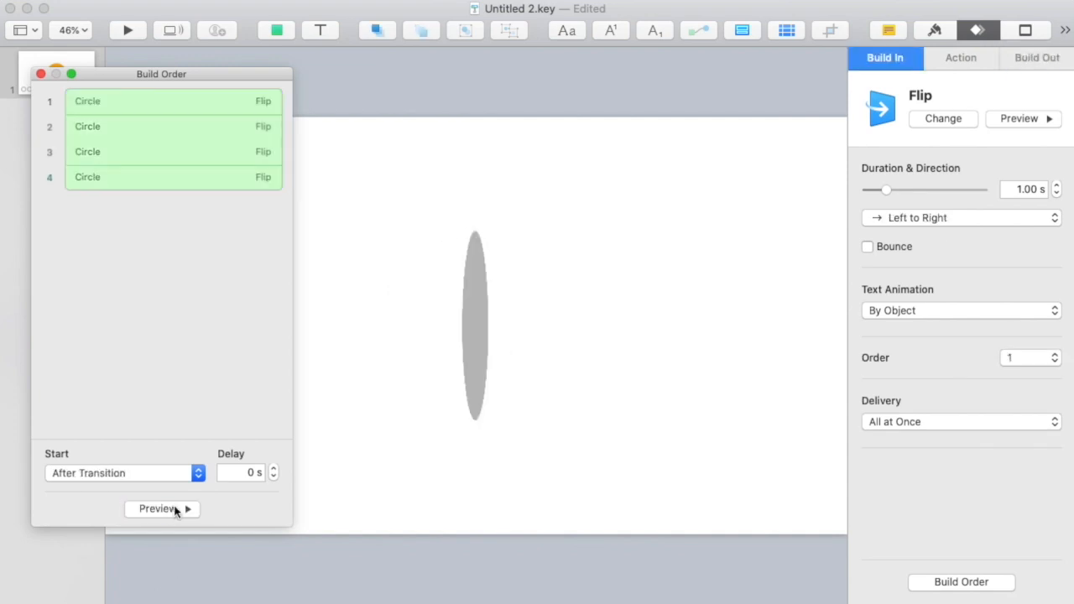
Step: Deselect the circle and preview the complete build sequence once more
click(492, 189)
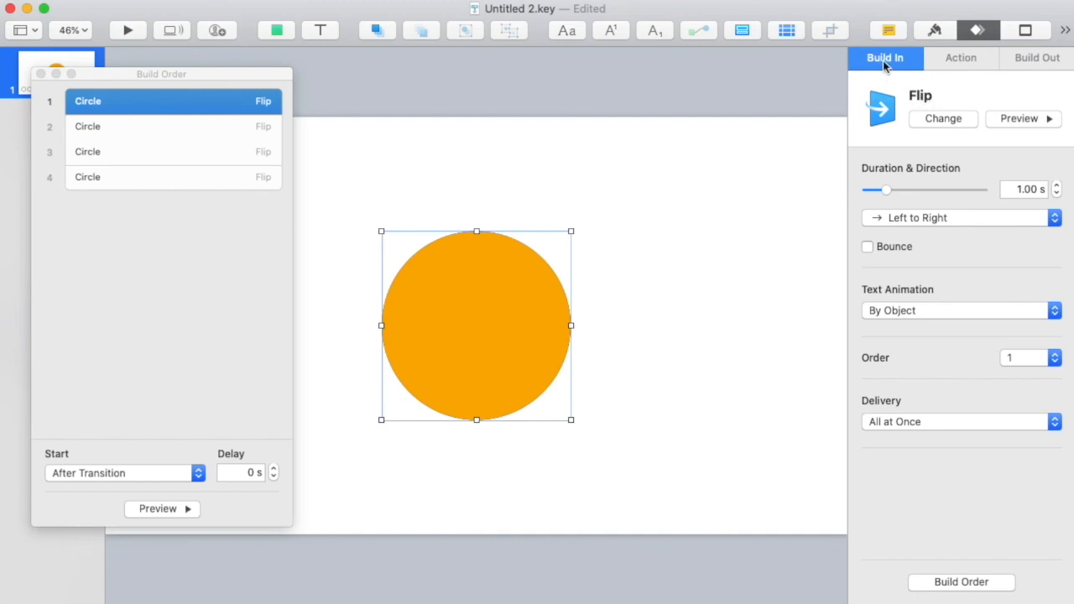
click(448, 140)
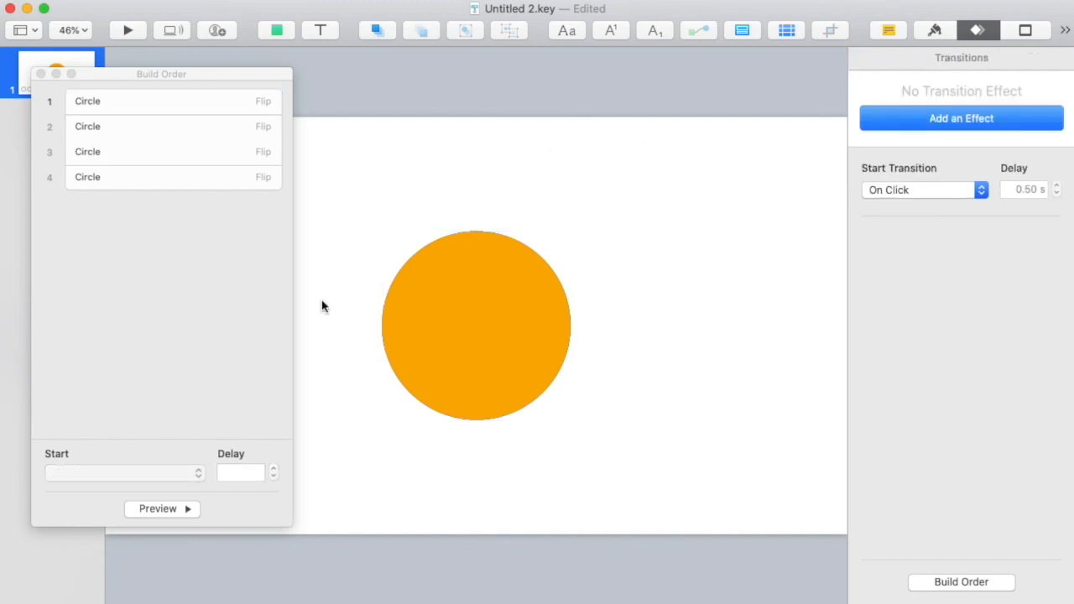
click(158, 508)
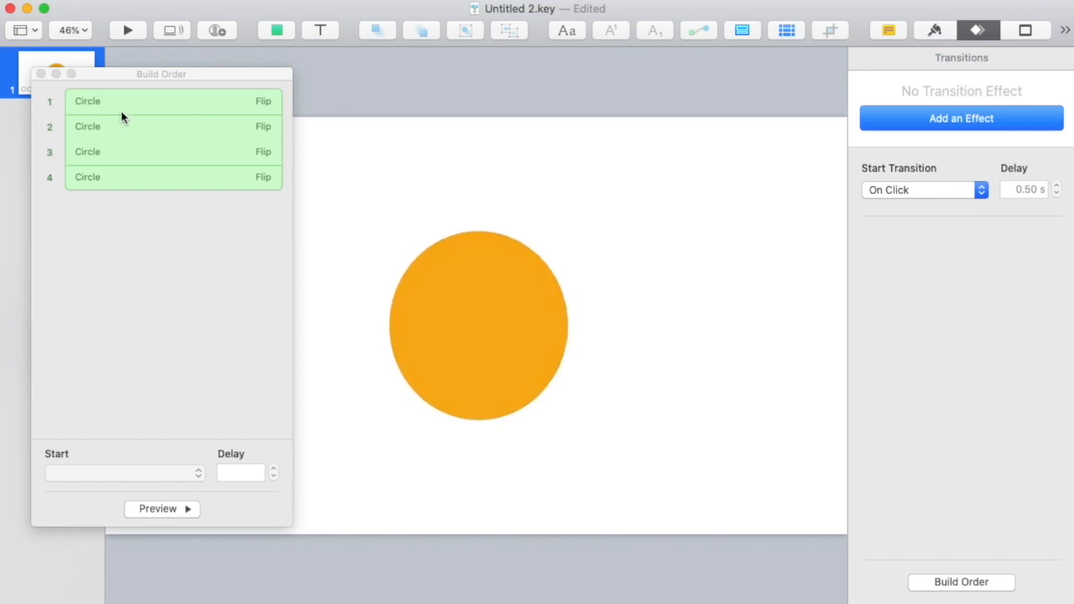
Step: Close the Build Order window and delete both circles from the slide
click(41, 74)
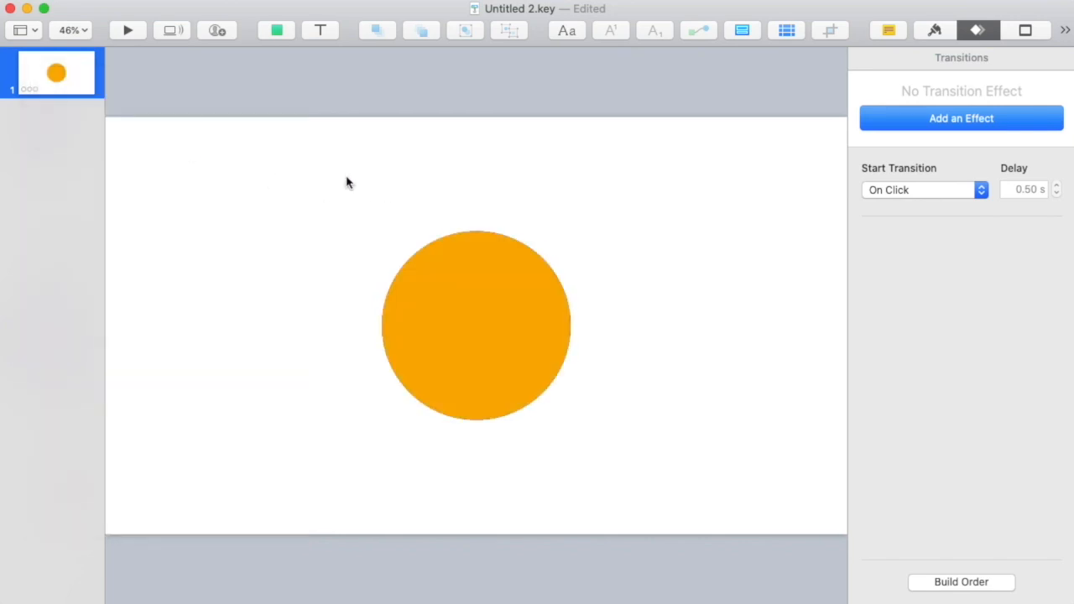
drag(324, 185, 631, 464)
key(Delete)
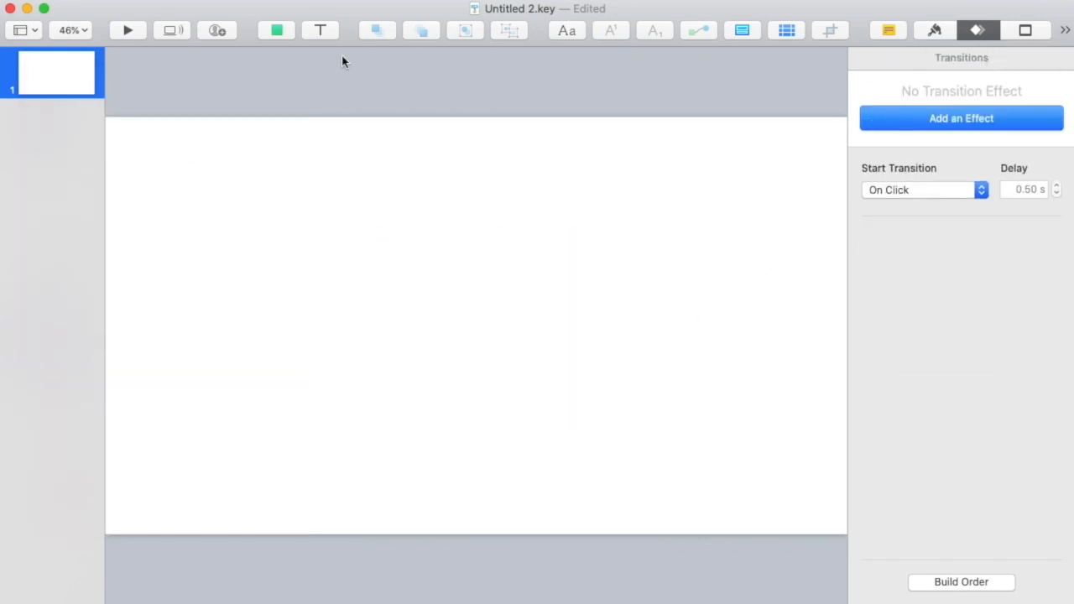
Step: Insert a new circle, enlarge it around the slide's centre and show its style settings
click(277, 30)
click(396, 174)
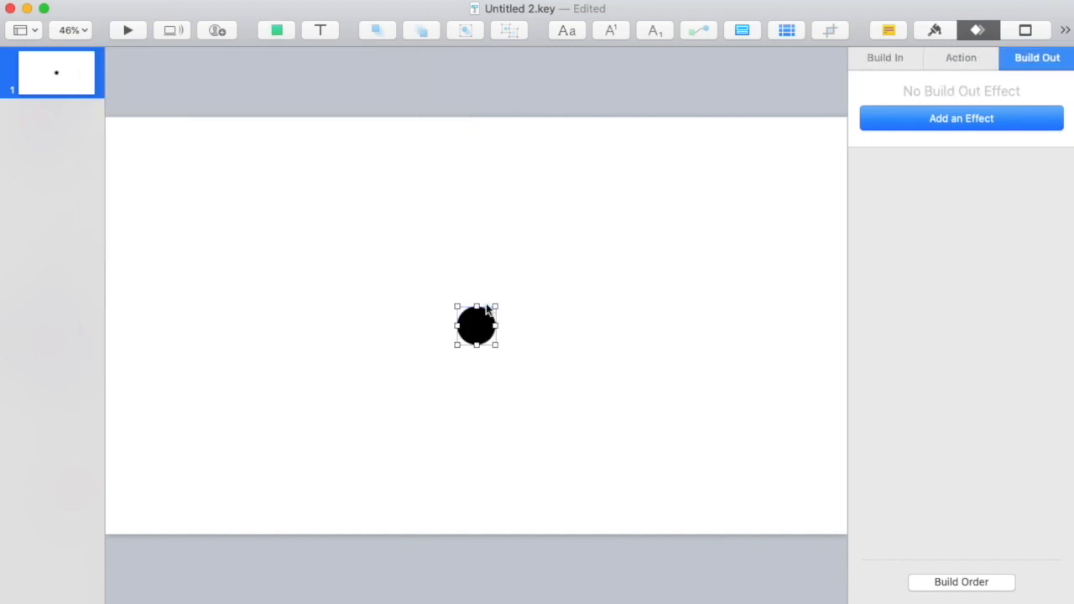
drag(497, 305, 567, 235)
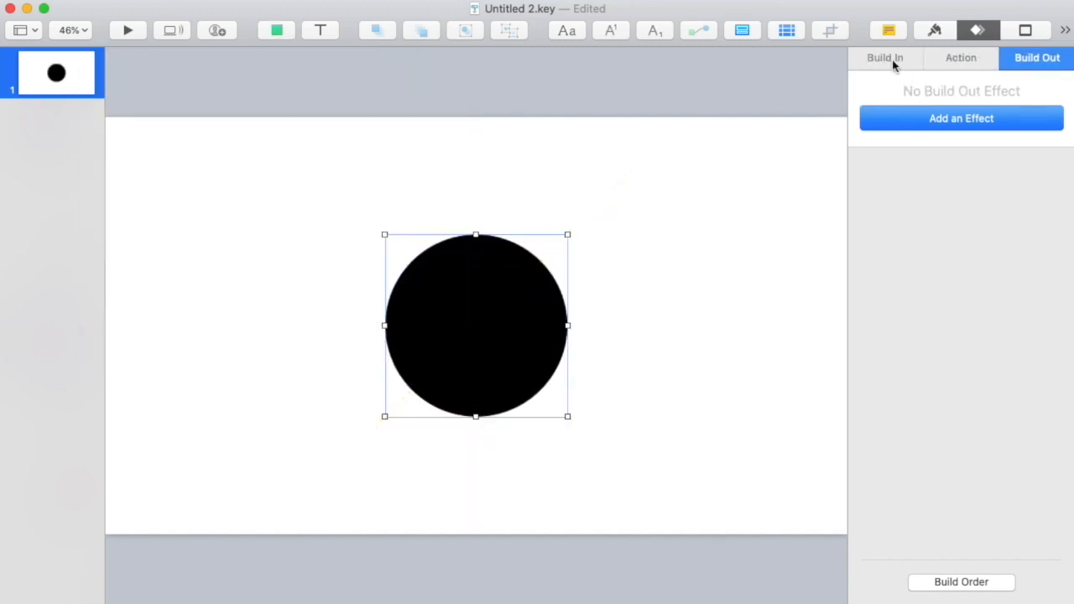
click(934, 30)
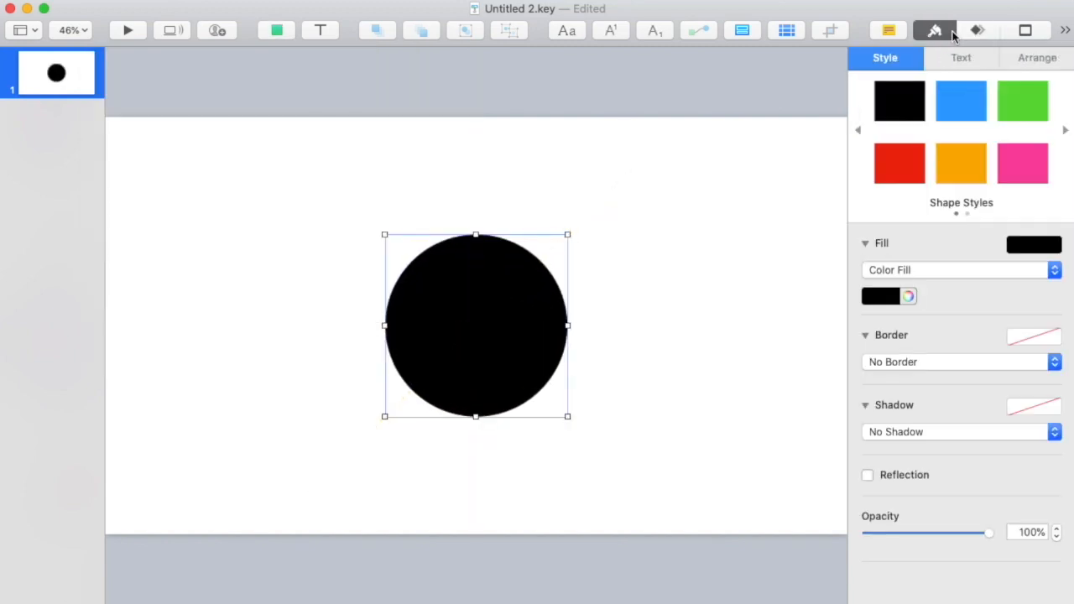
Step: Apply the pink shape style to the circle and reselect it
click(1012, 162)
click(668, 175)
click(468, 315)
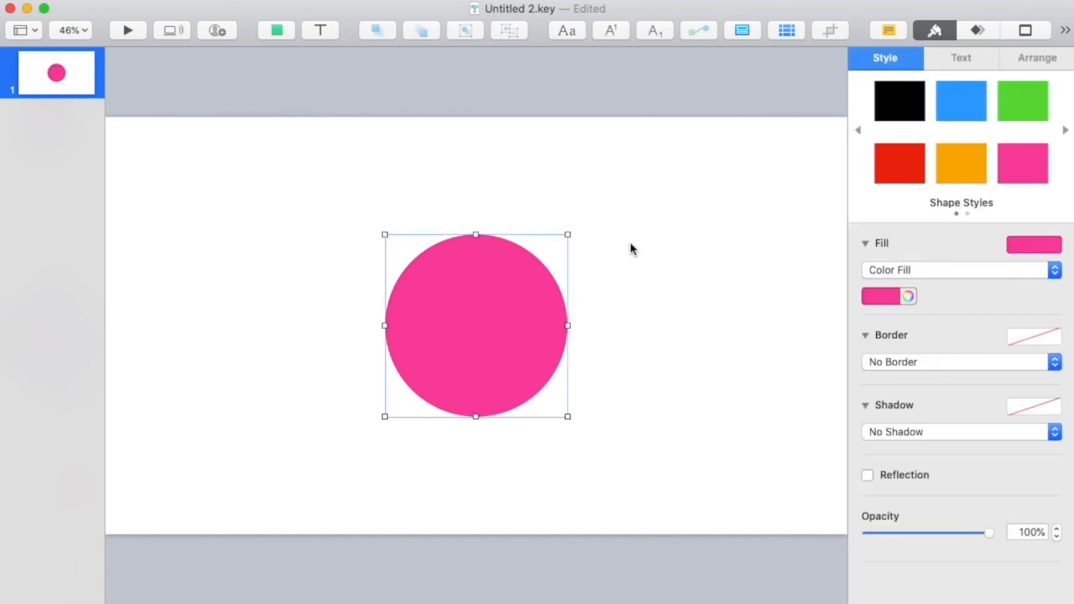
Step: Add a Pulse action build to the pink circle and preview it
click(978, 30)
click(966, 60)
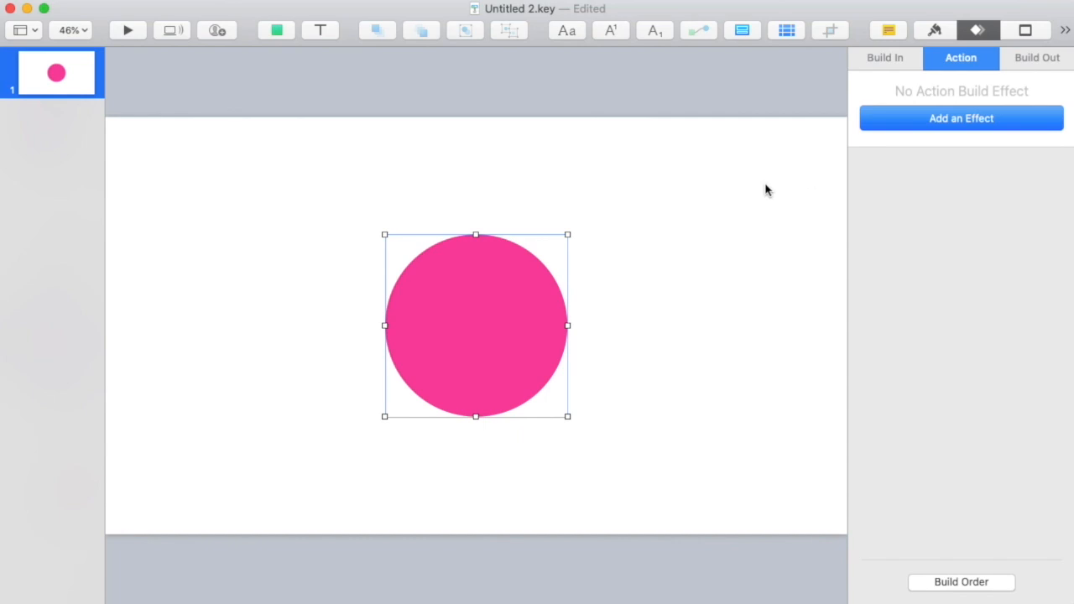
click(906, 119)
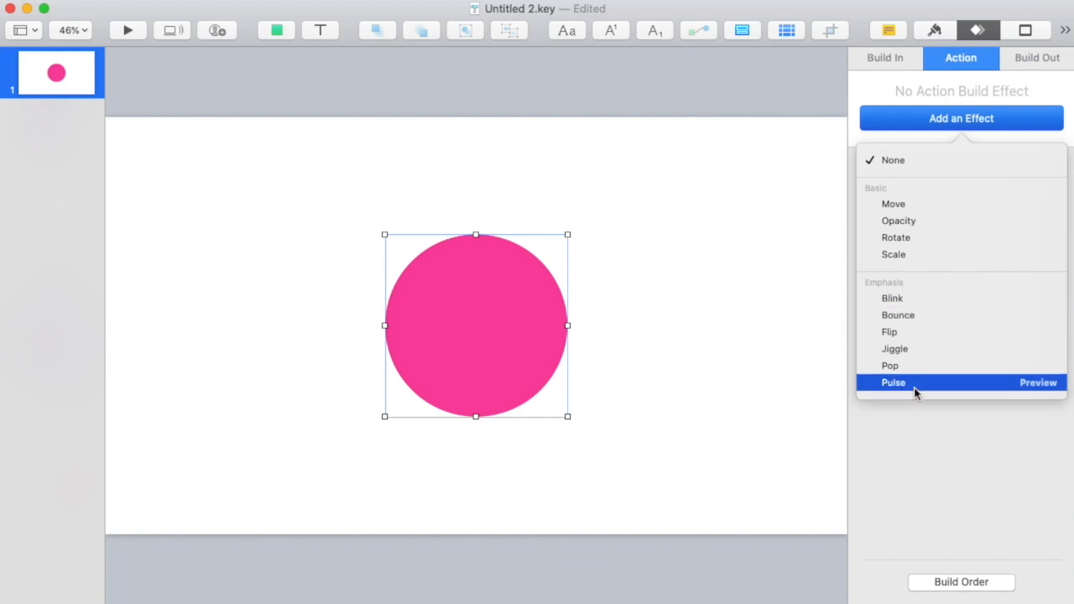
click(892, 382)
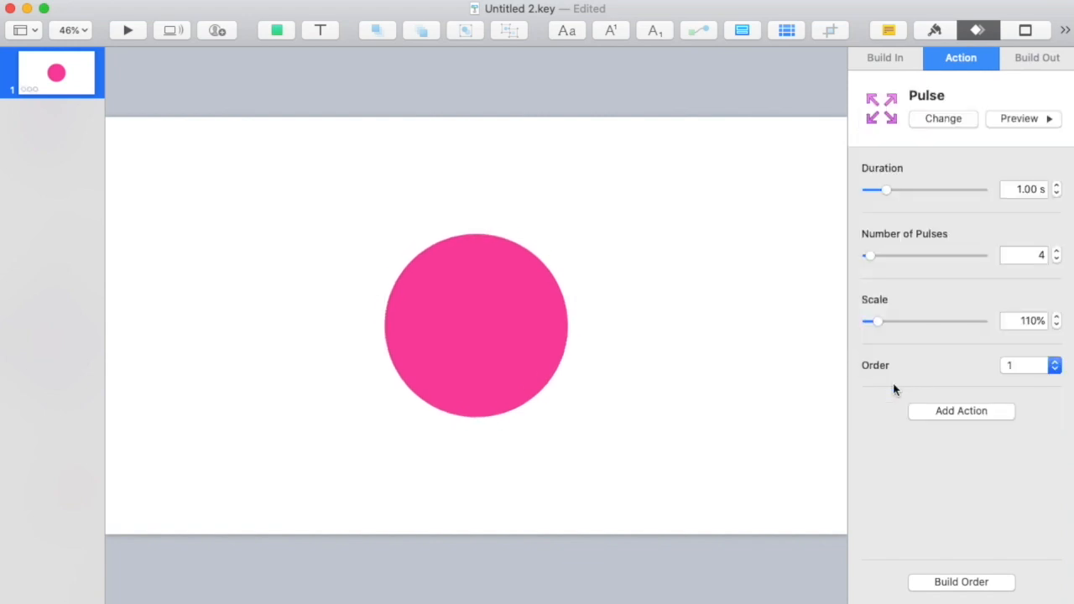
click(1023, 122)
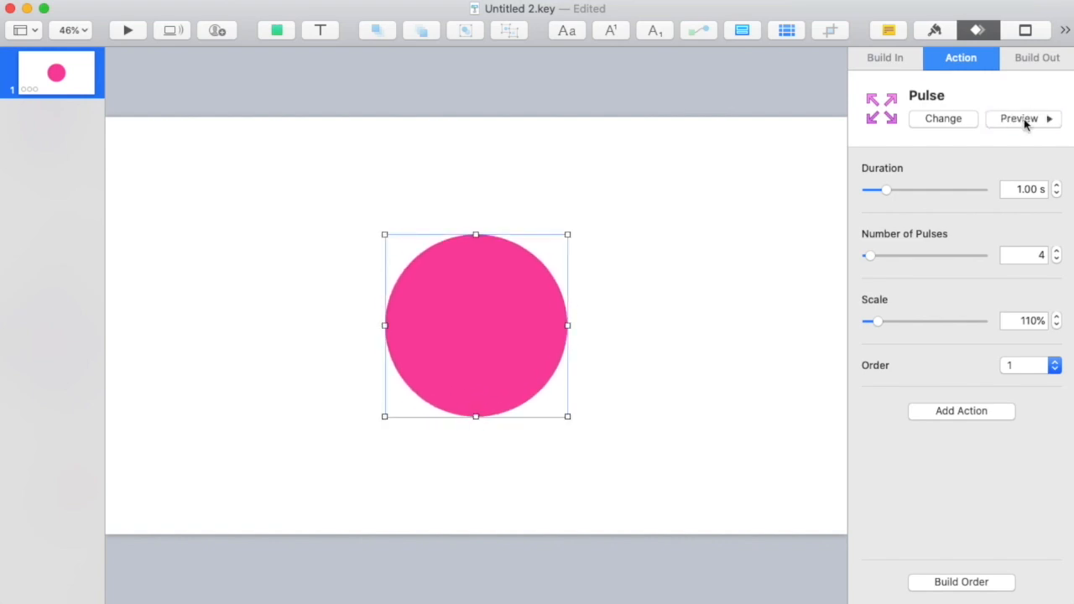
Step: Set the Pulse duration to 3.00 s and preview the effect
click(1057, 186)
click(1057, 185)
click(1057, 185)
click(1033, 119)
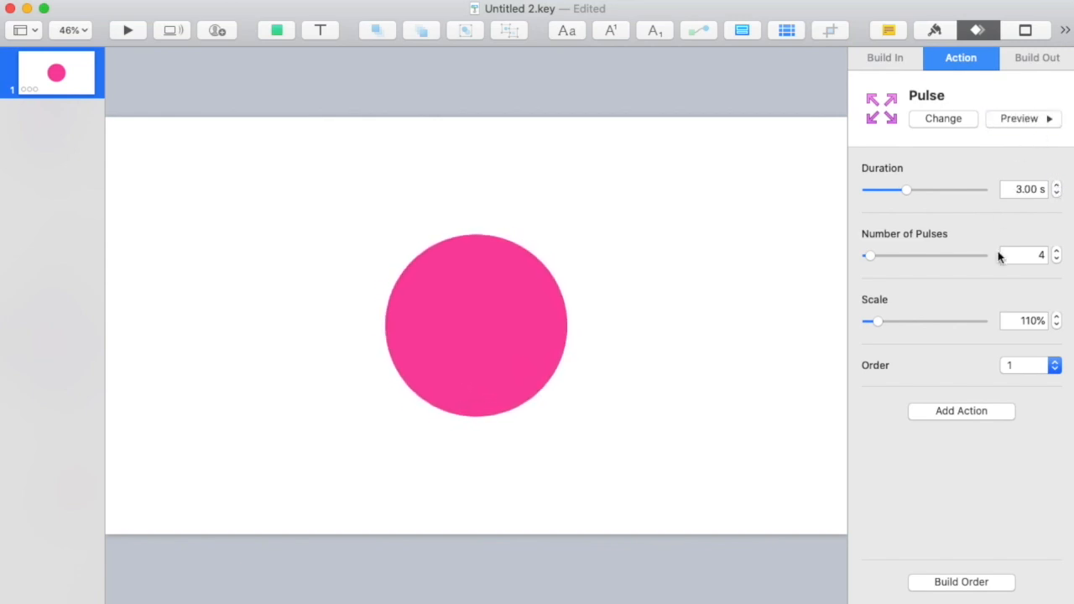
Step: Set the Pulse build to 2 pulses with a 146% scale, and replay its preview
click(1035, 120)
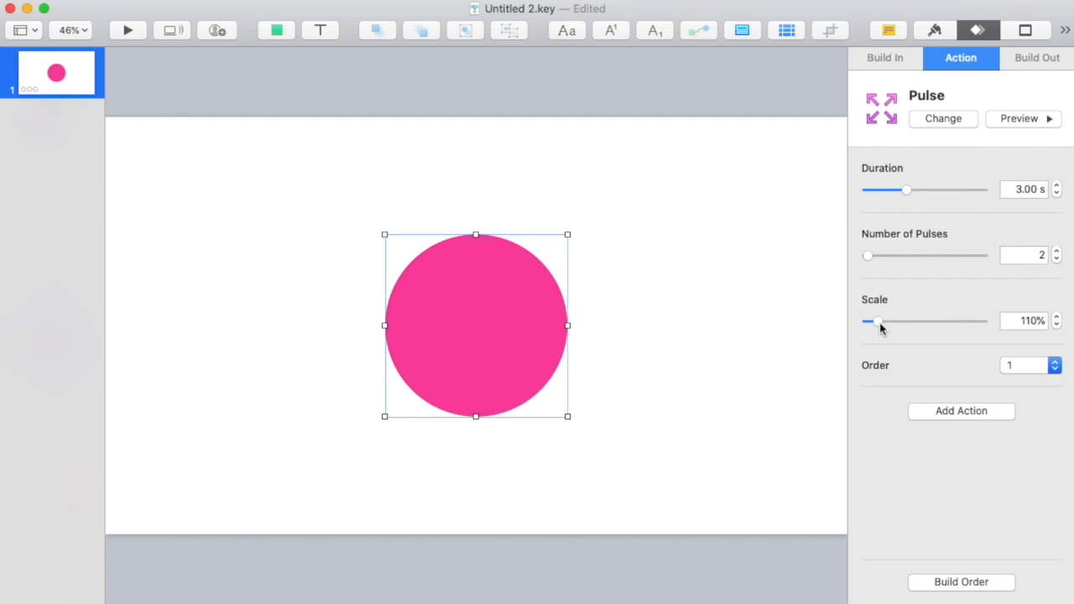
click(1028, 119)
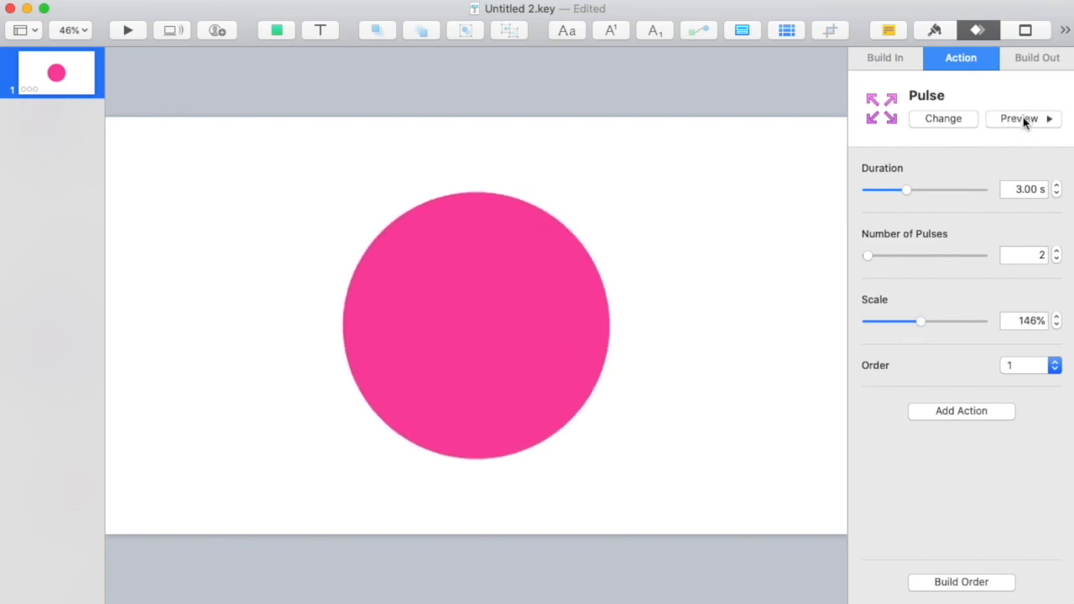
click(1024, 120)
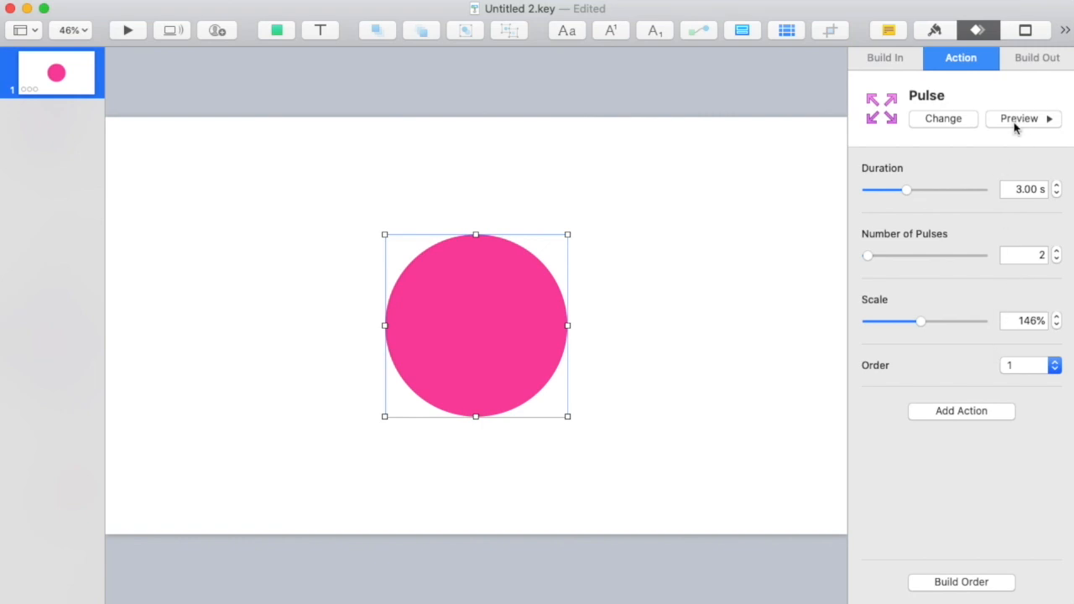
click(1009, 122)
Step: Try the Blink effect on the circle and change its action build to Bounce
click(952, 124)
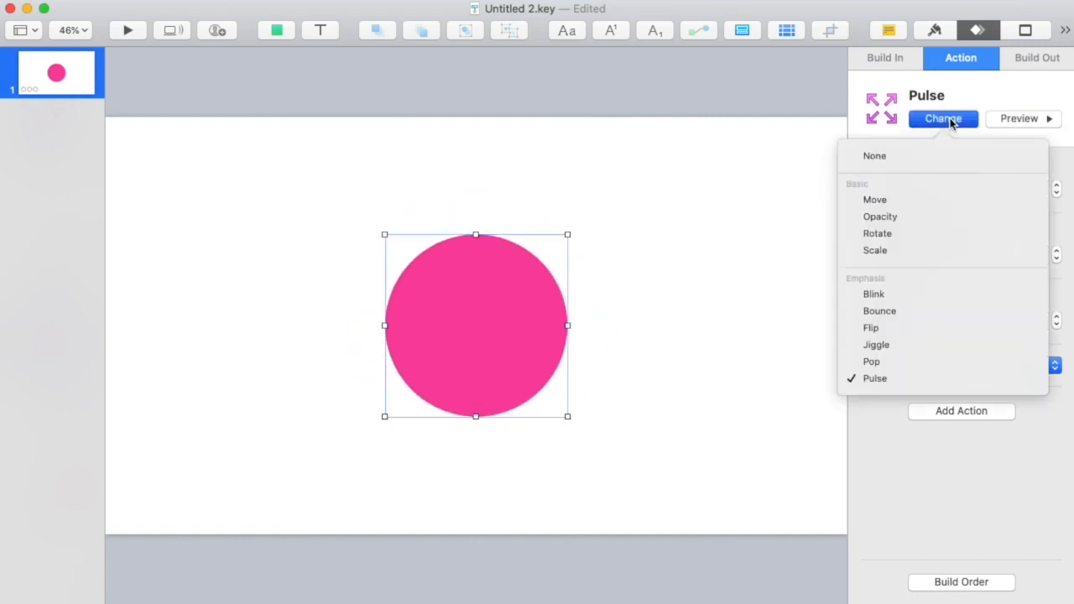
click(912, 294)
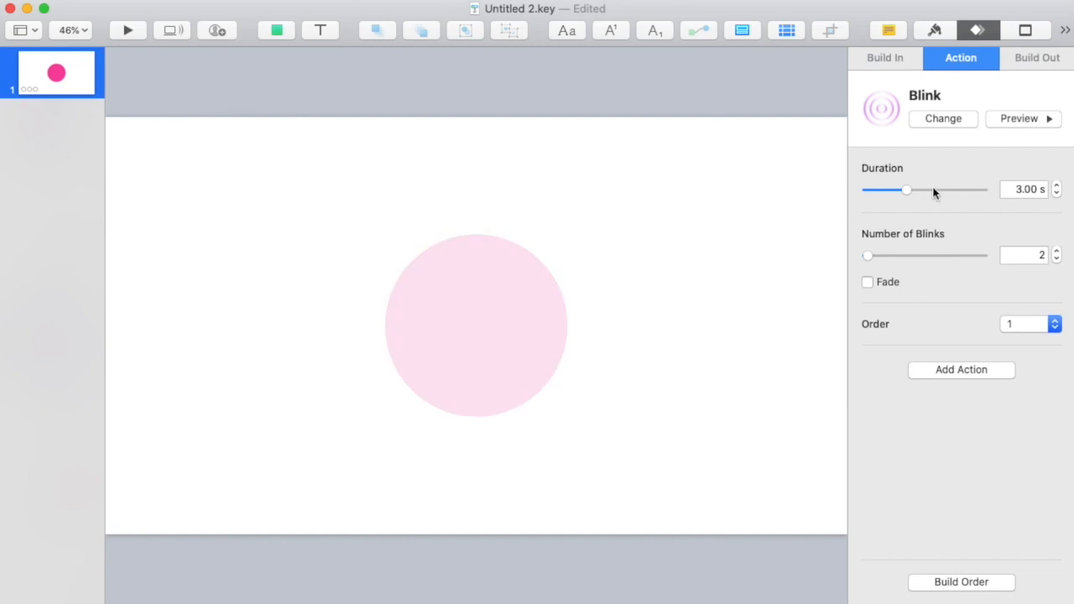
click(940, 123)
click(904, 310)
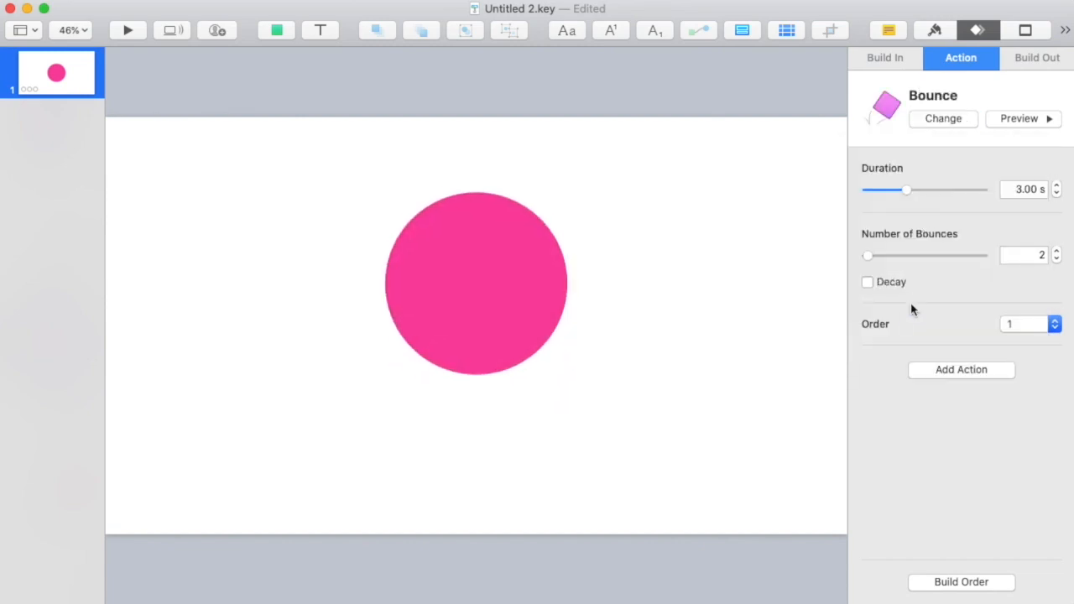
Step: Shorten the Bounce duration to 1.50 s and preview the effect
click(1057, 194)
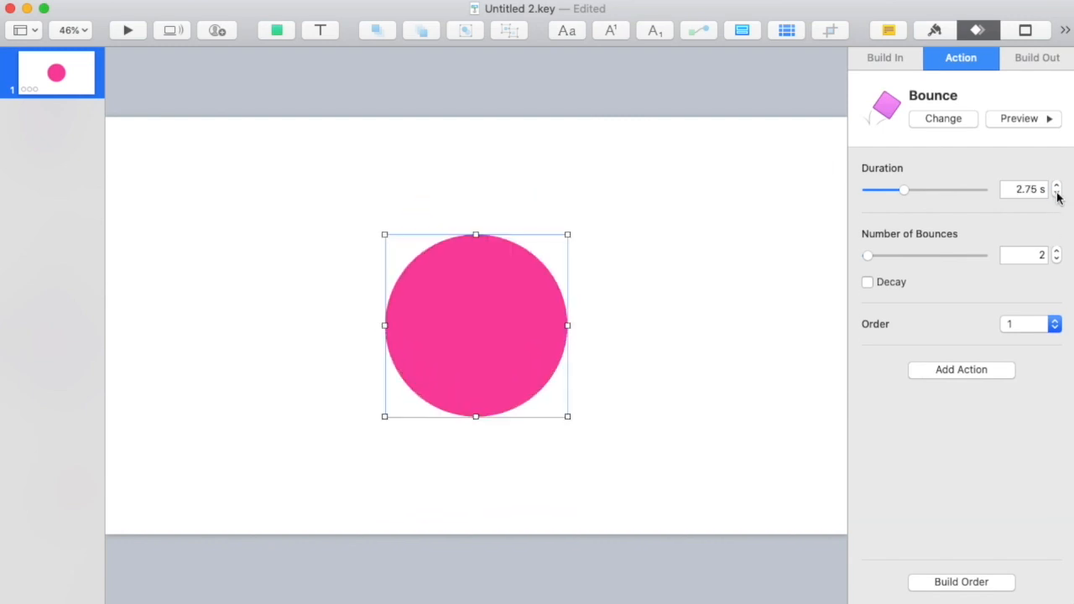
click(1057, 194)
click(1003, 125)
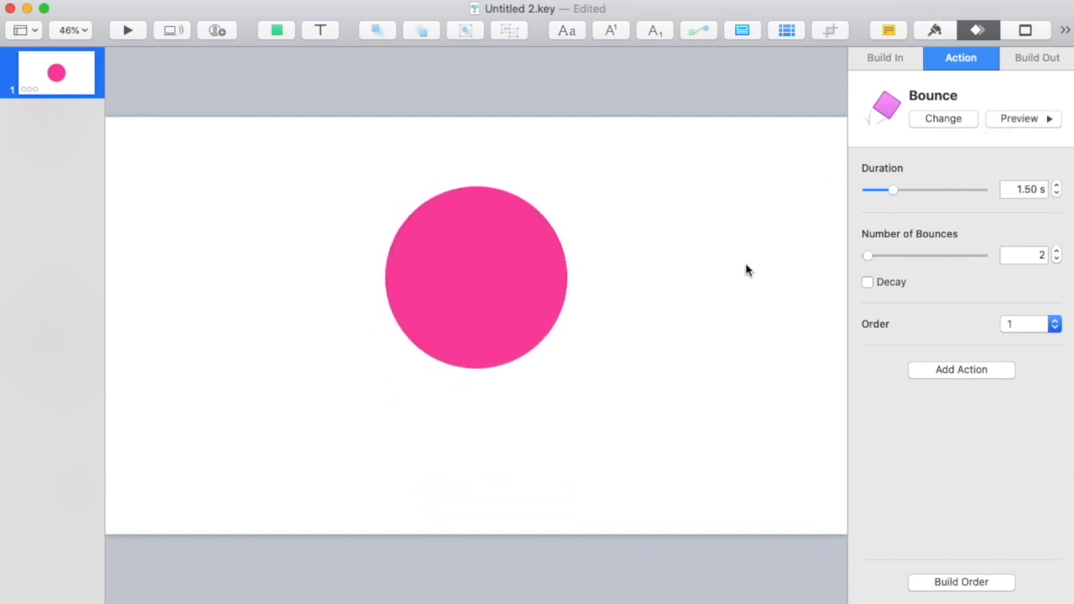
click(1019, 120)
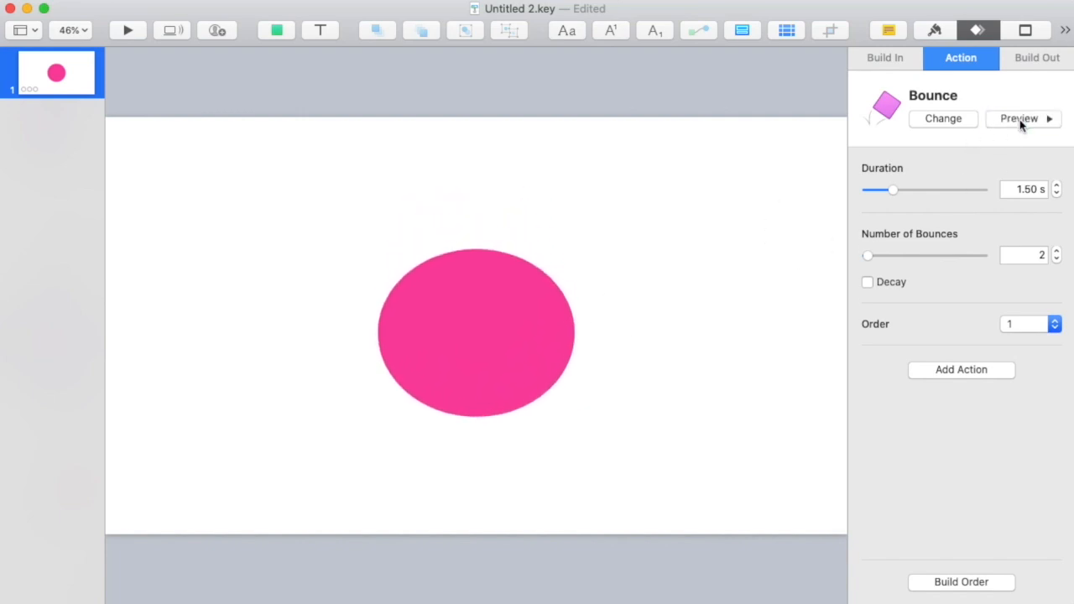
Step: Try the Flip, Pop and Pulse action effects on the circle
click(926, 119)
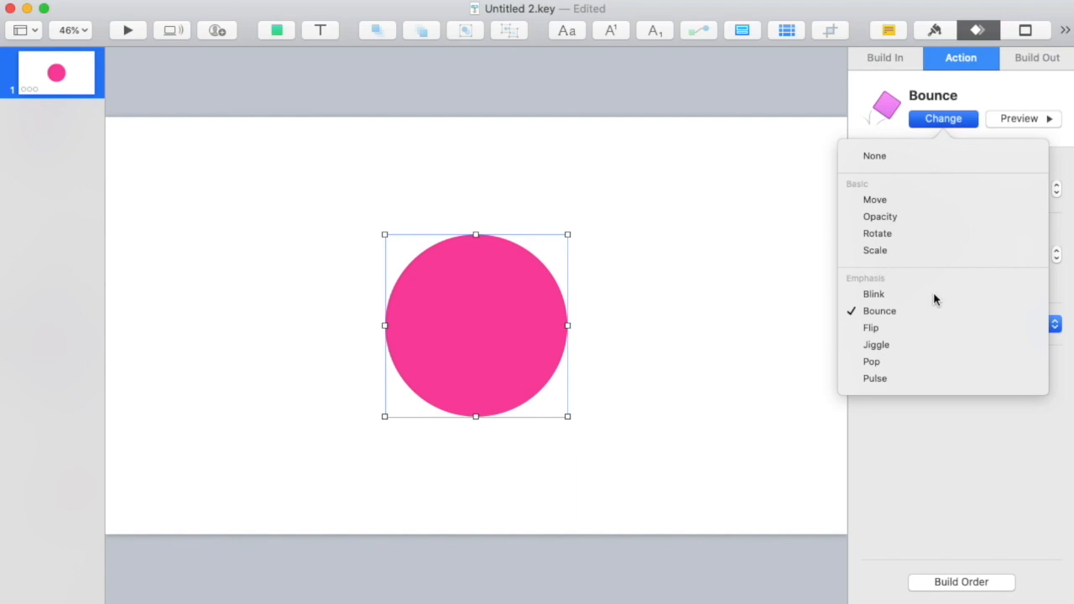
click(914, 326)
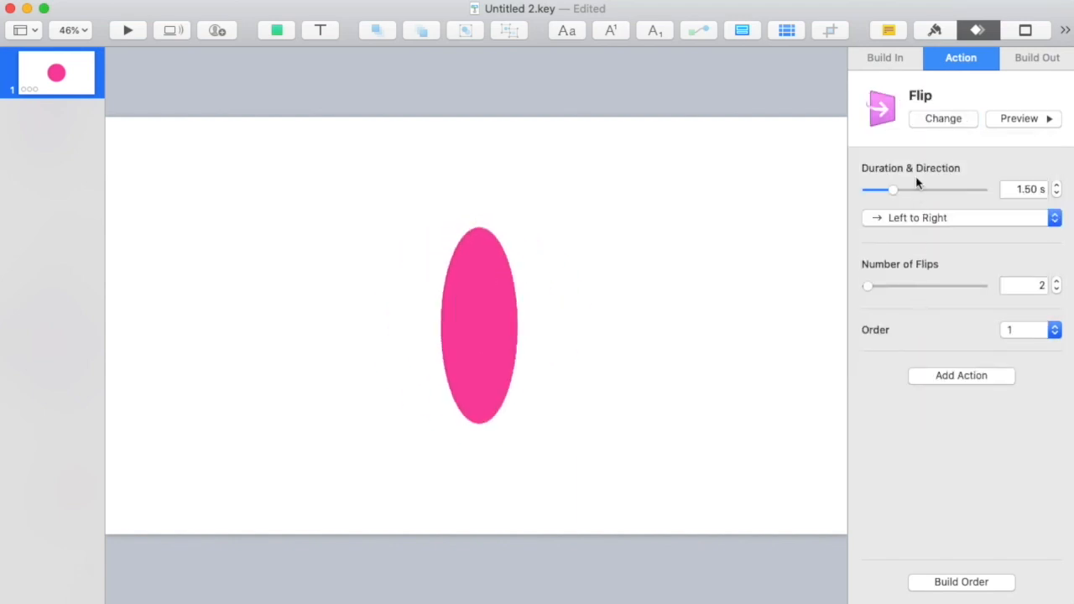
click(937, 120)
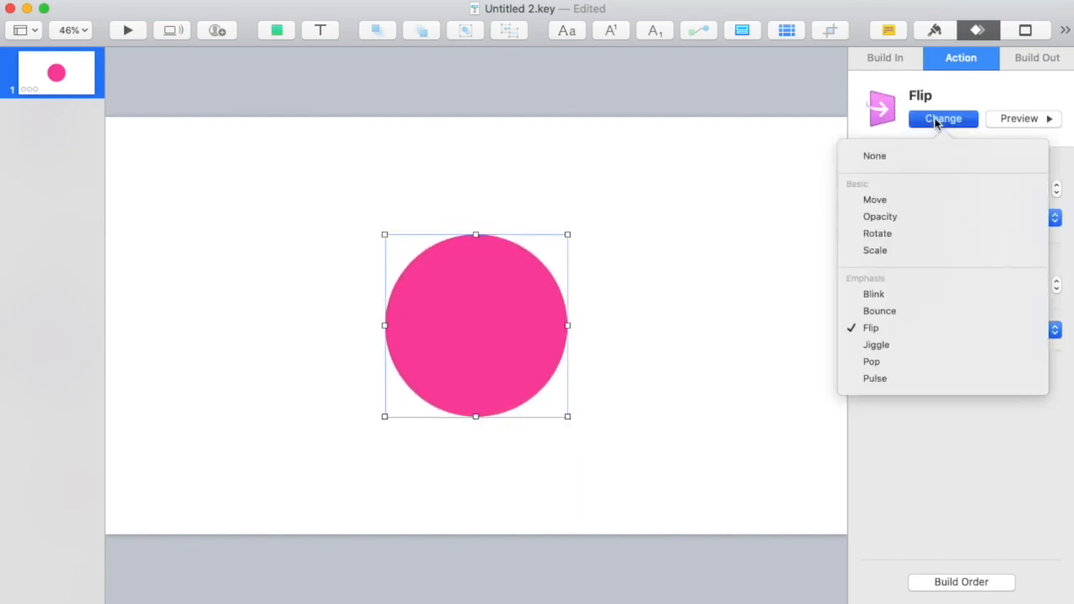
click(910, 370)
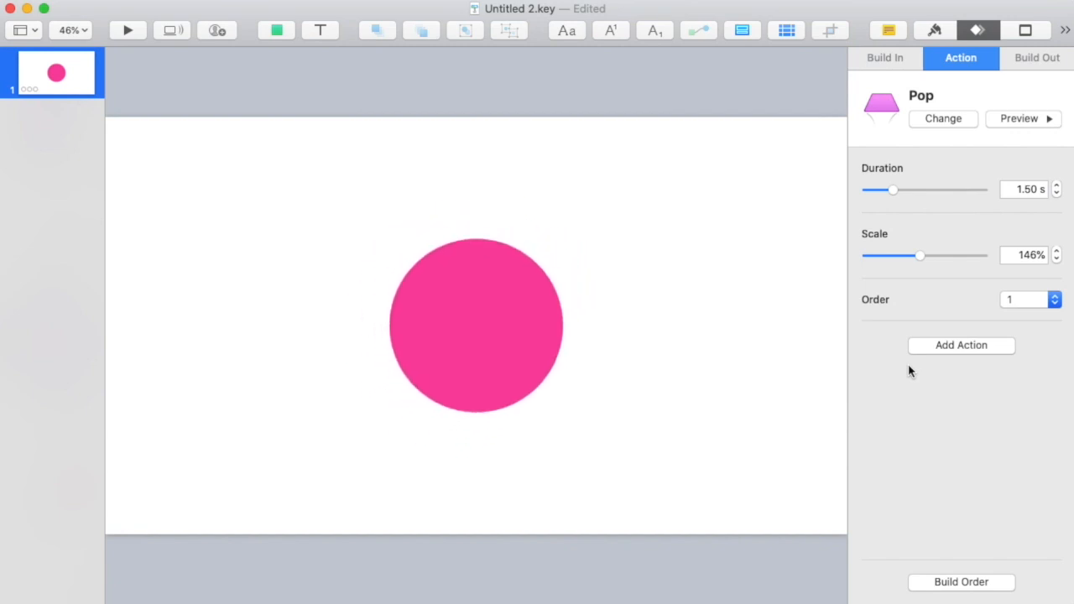
click(922, 118)
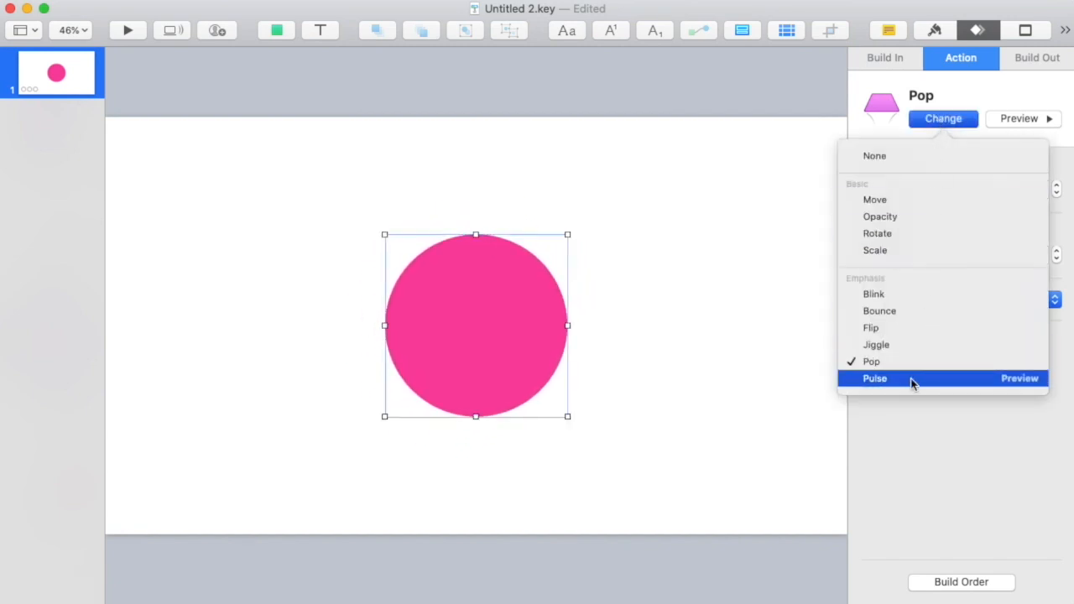
click(913, 379)
Step: Change the action build to Move, shift the circle toward the slide's left side and set its destination to X 1261 pt, Y 304 pt
click(933, 124)
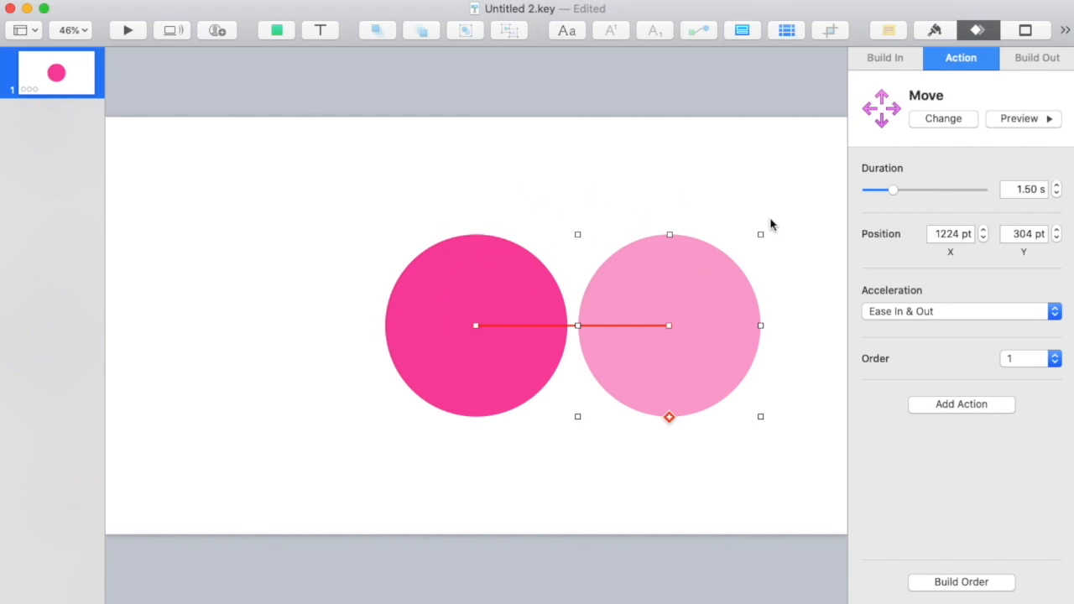
drag(468, 286, 267, 293)
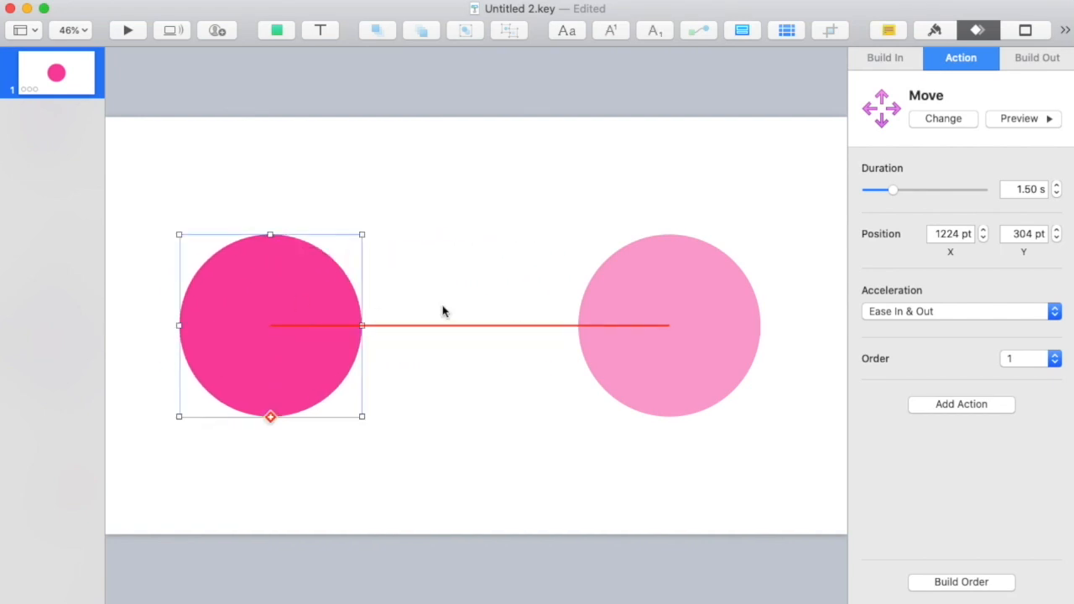
drag(652, 283, 666, 284)
click(577, 158)
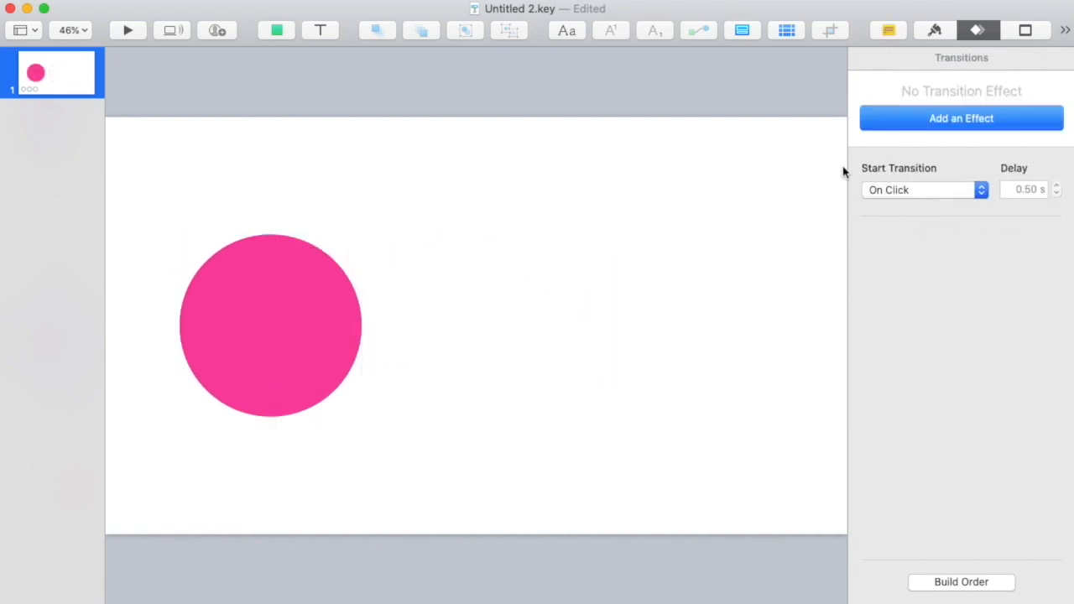
Step: Reselect the circle and preview its Move action
click(255, 285)
click(554, 190)
click(352, 295)
click(1047, 122)
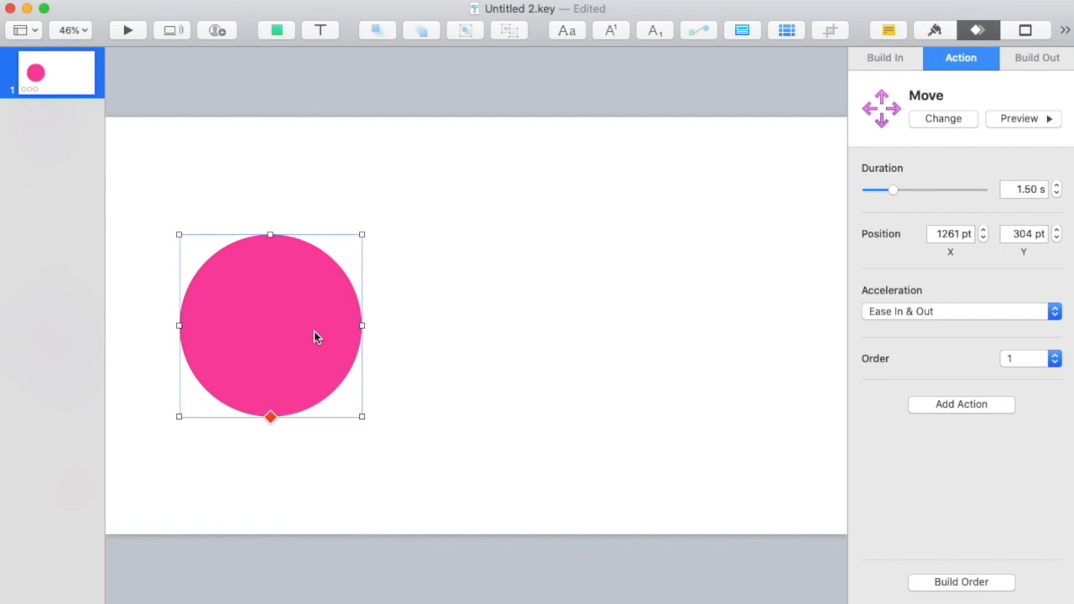
Step: Show the circle's motion path and destination, deselect everything and reselect the circle
click(270, 417)
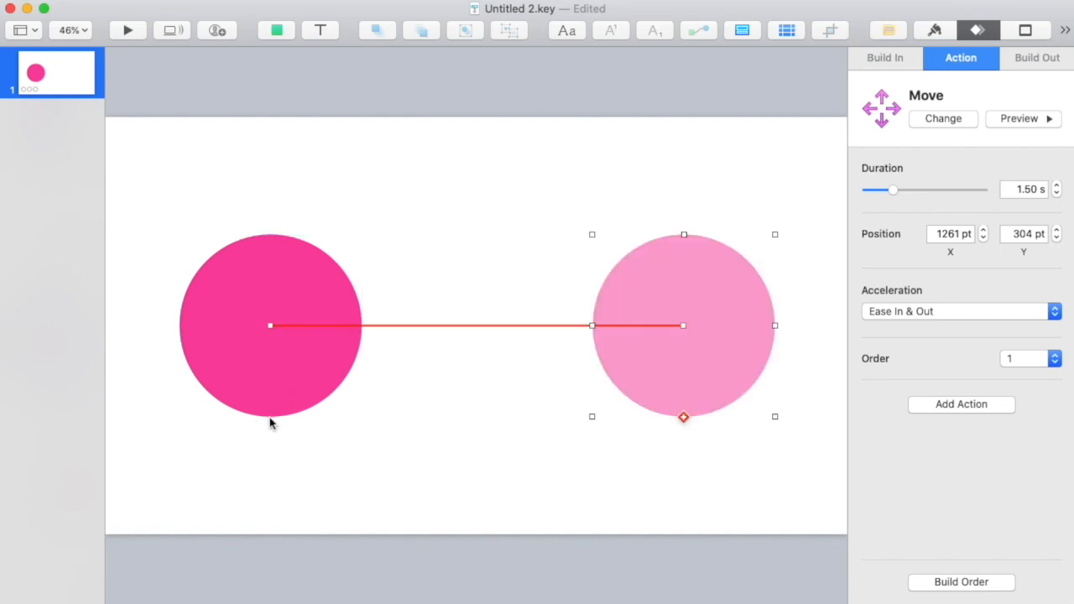
click(311, 211)
click(287, 339)
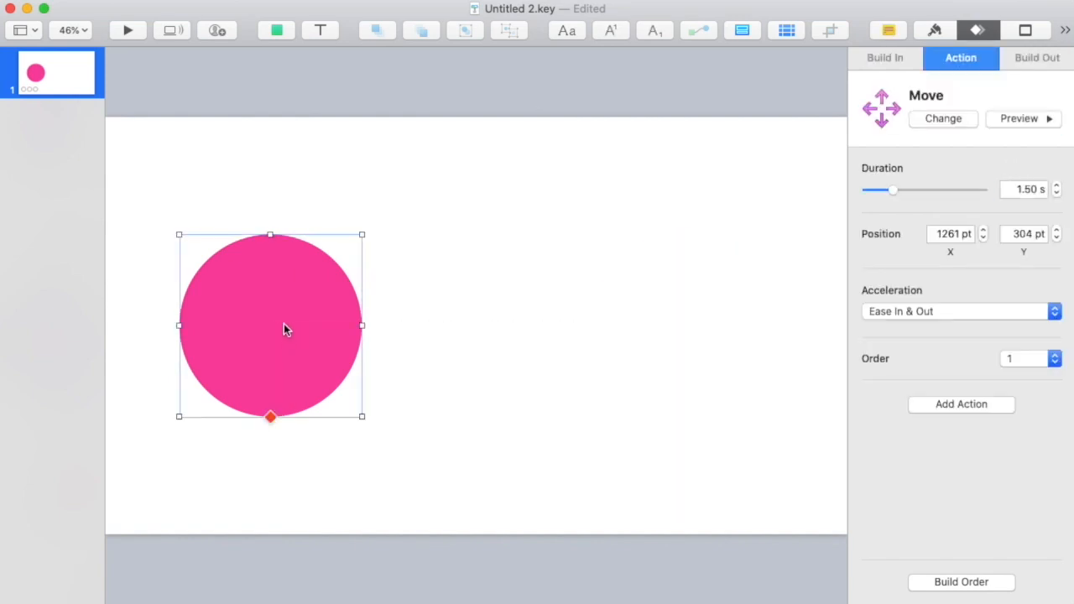
Step: Reveal the motion path, move the circle to the slide's lower-left corner and its destination to X 1412 pt, Y 49 pt
click(271, 419)
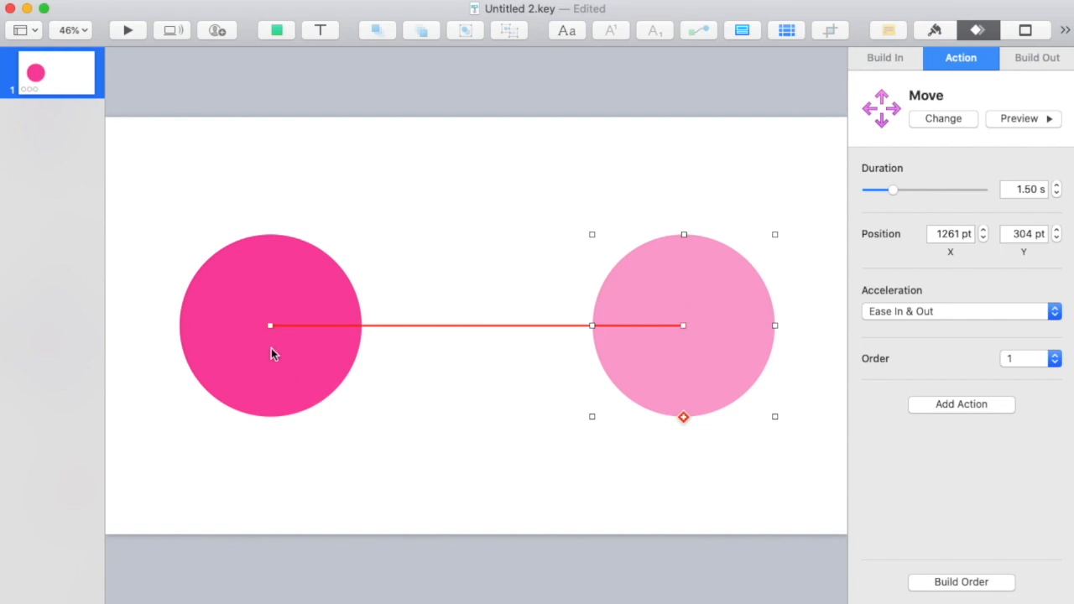
drag(263, 360, 227, 461)
drag(678, 261, 736, 162)
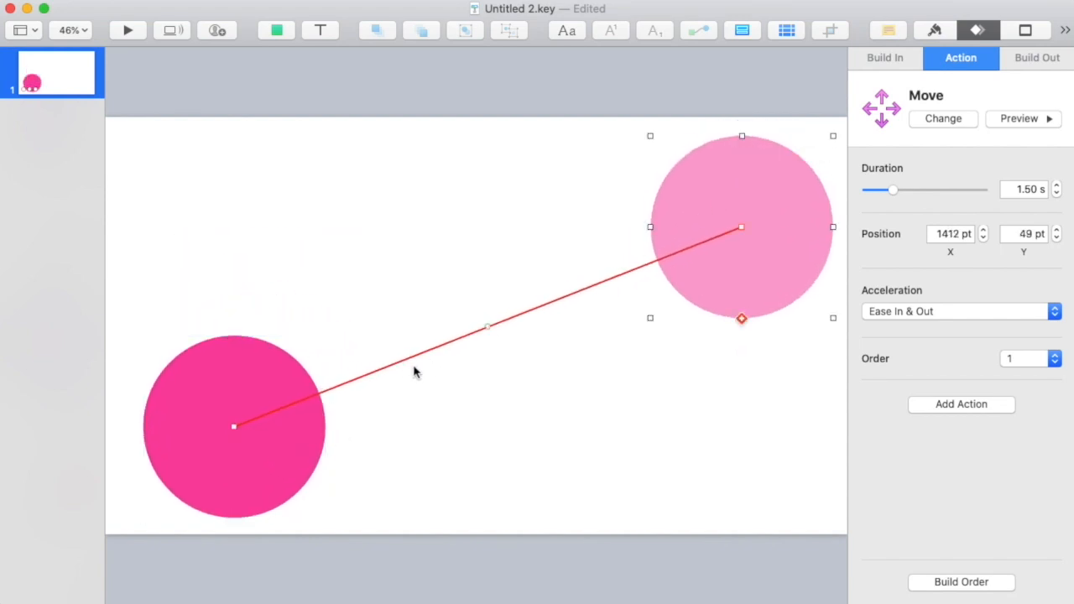
Step: Bend the motion path into an S-shaped curve at two points and preview the move
drag(487, 328, 517, 374)
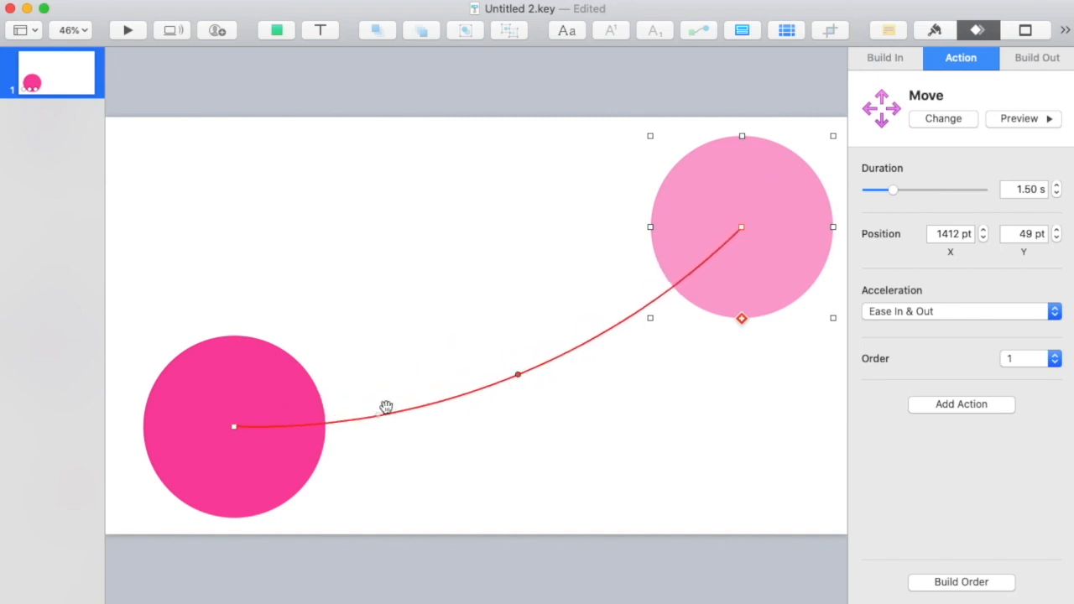
drag(378, 418, 342, 322)
click(1029, 120)
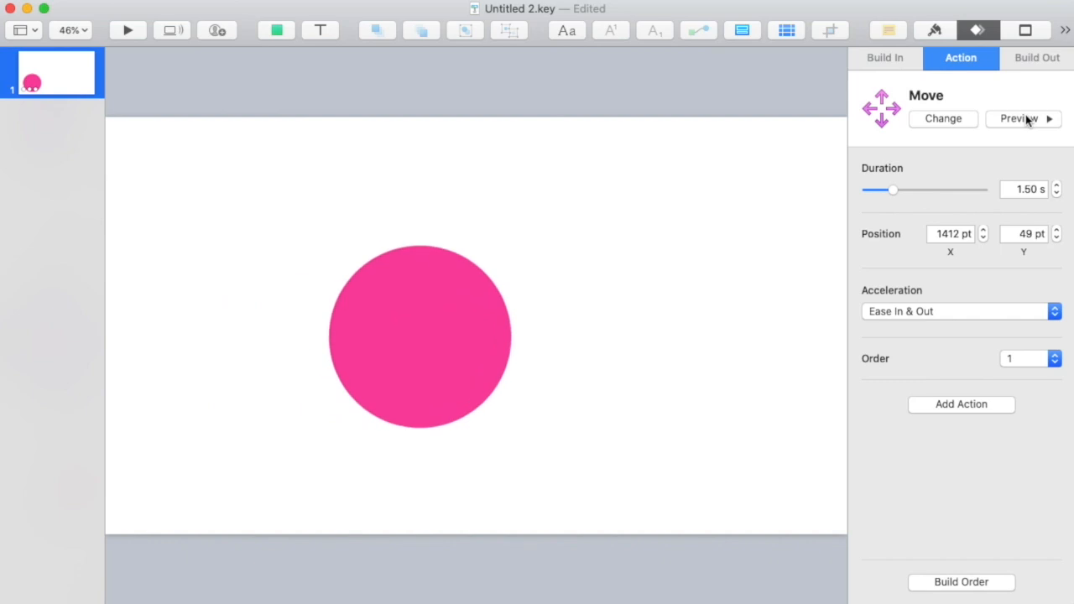
click(1029, 120)
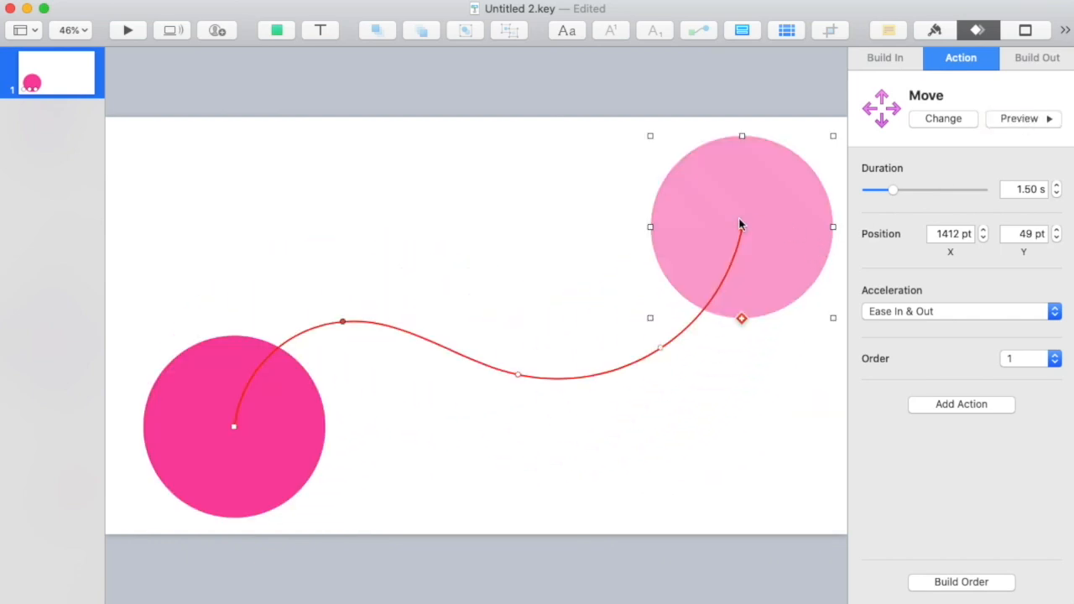
Step: Move the path's destination to X 1334 pt, Y 78 pt and its start below the slide's lower-left edge, and preview the move
drag(746, 232, 711, 239)
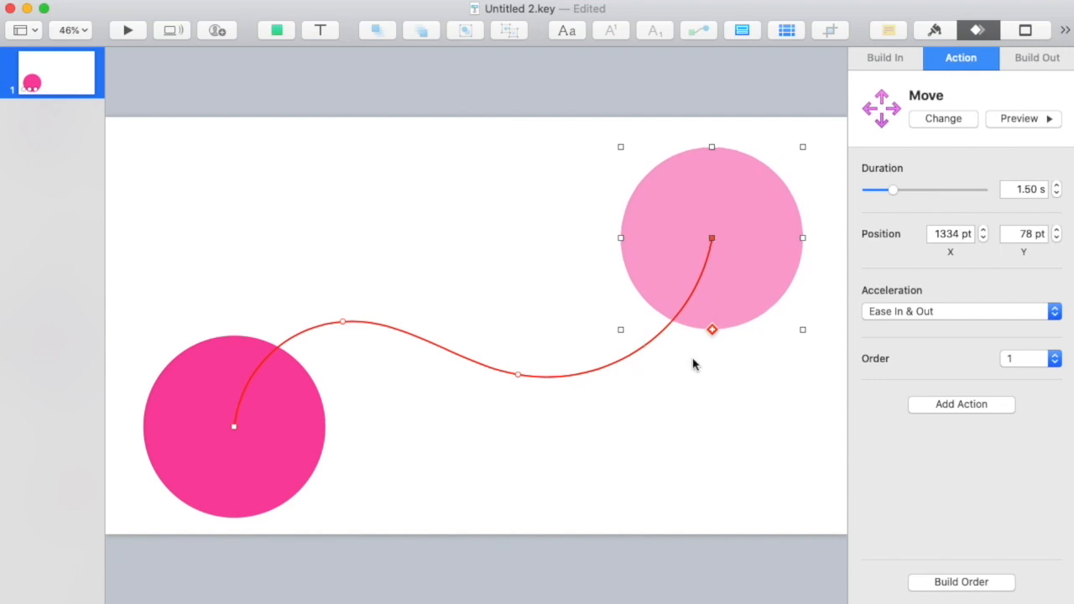
drag(235, 428, 214, 603)
click(1019, 120)
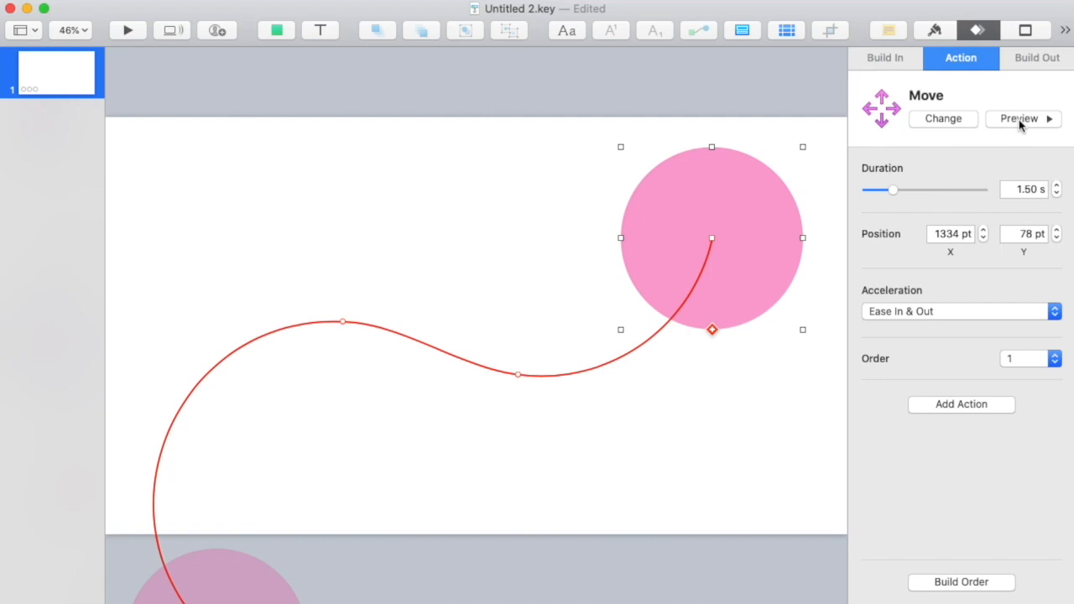
click(1019, 121)
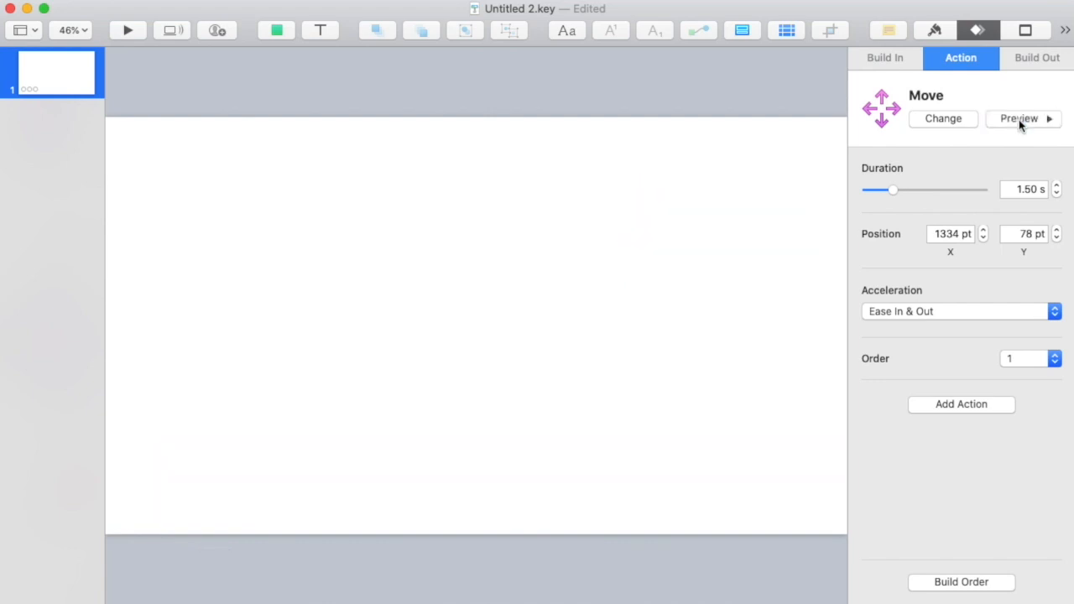
Step: Add an Opacity action at 50% as the circle's second action, following the Move, and preview it
click(940, 121)
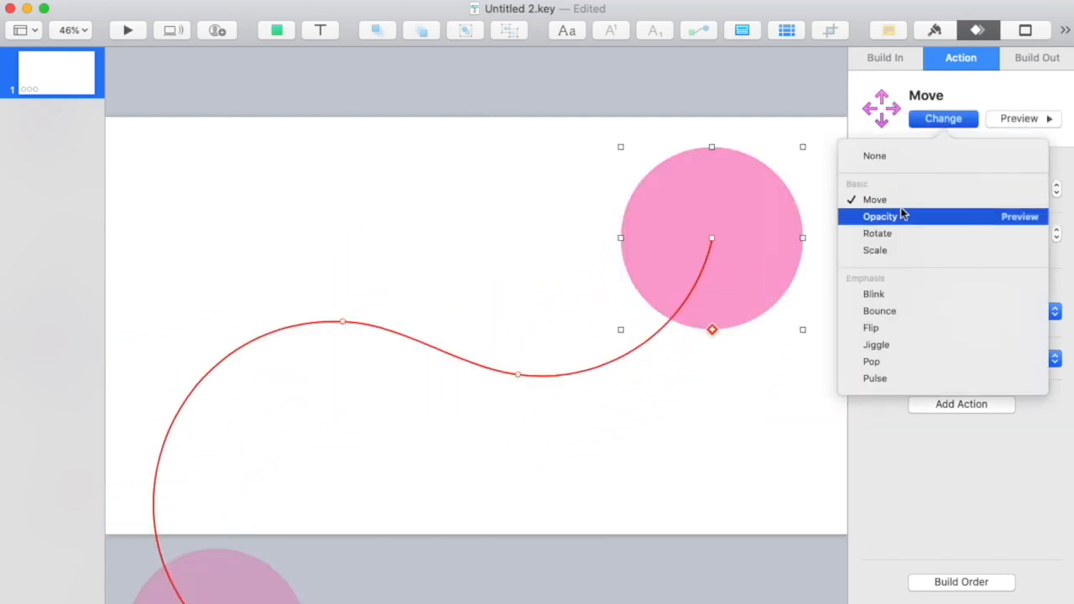
click(937, 444)
click(965, 405)
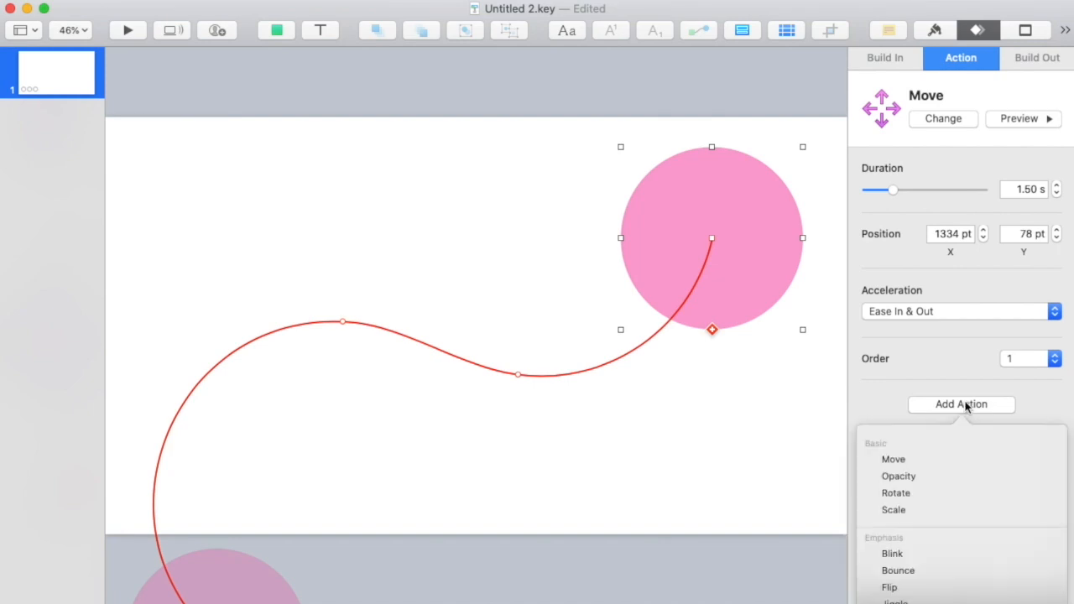
click(877, 476)
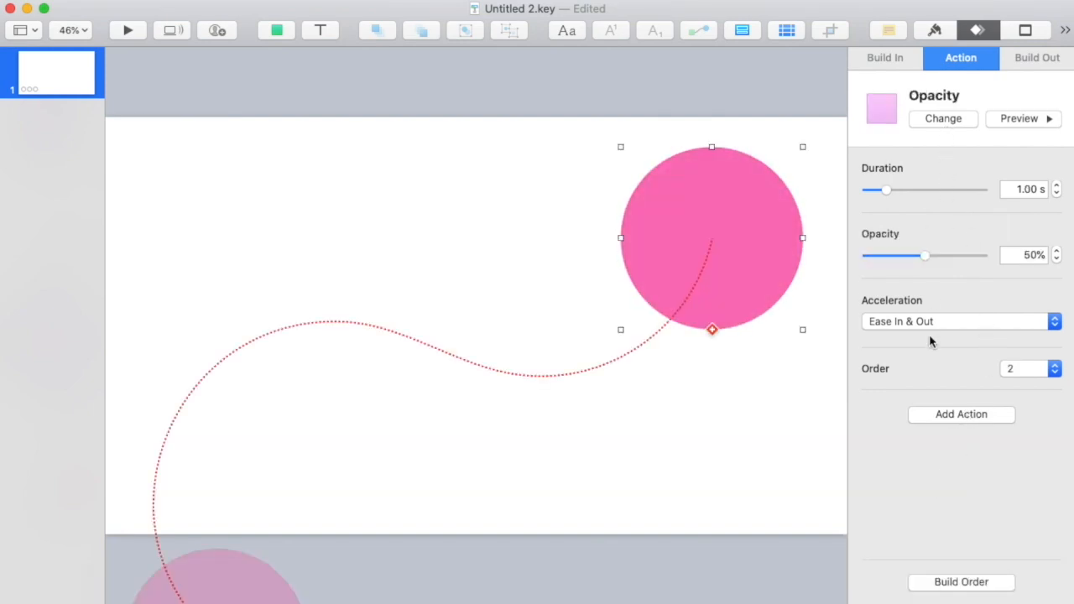
click(1025, 123)
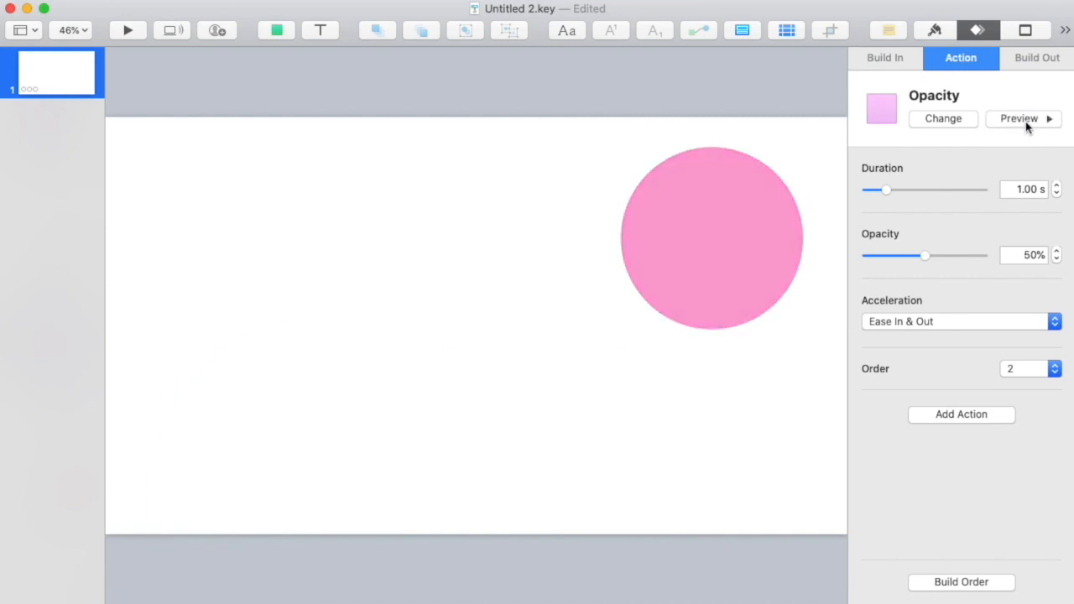
Step: Try replacing the circle's Opacity action with a second Move, then undo the replacement
click(952, 118)
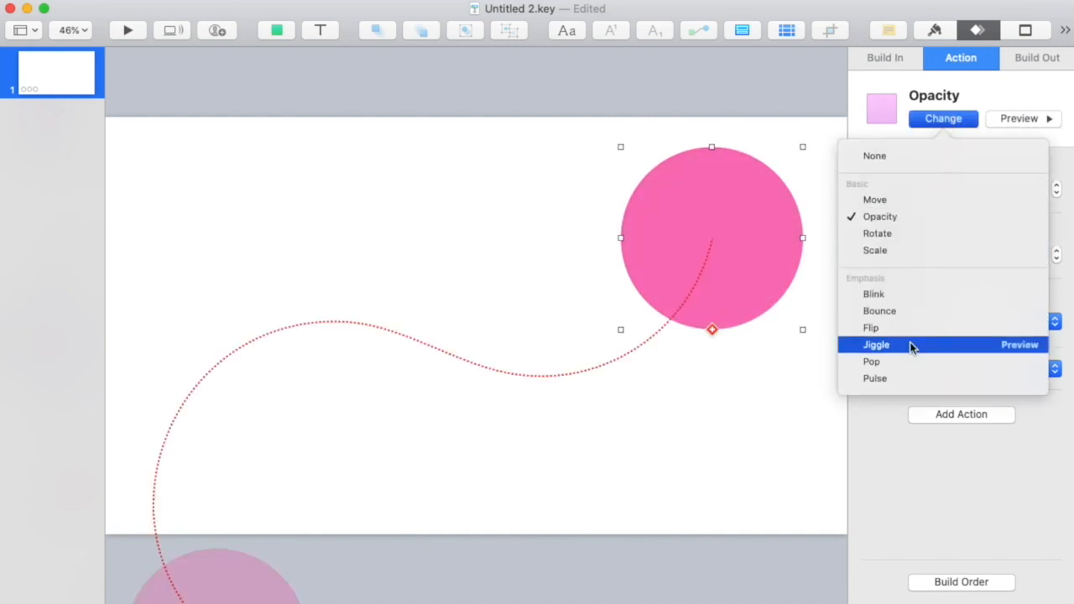
click(912, 201)
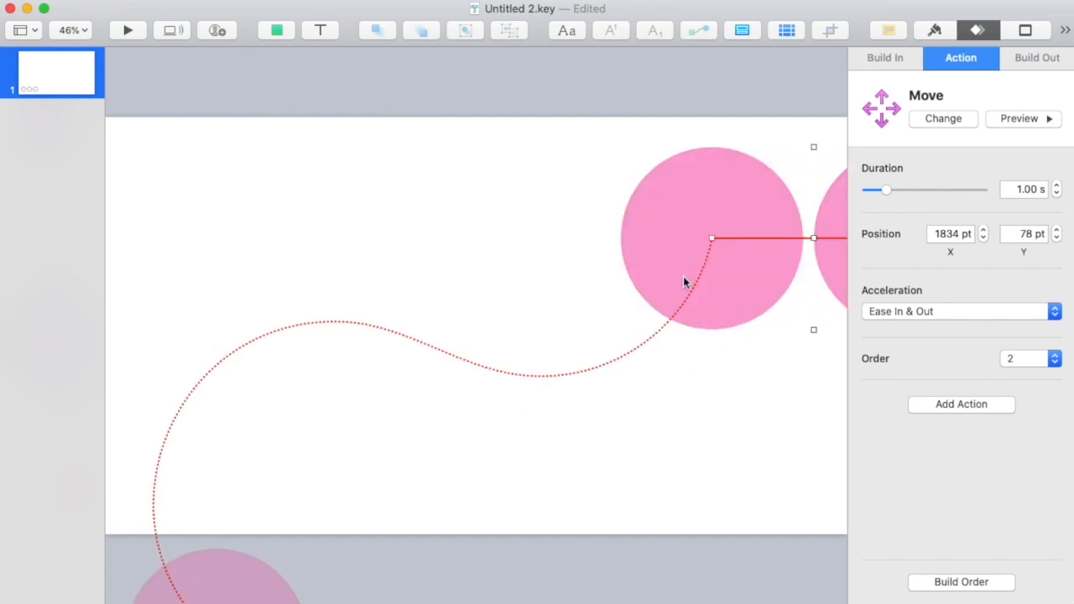
click(711, 242)
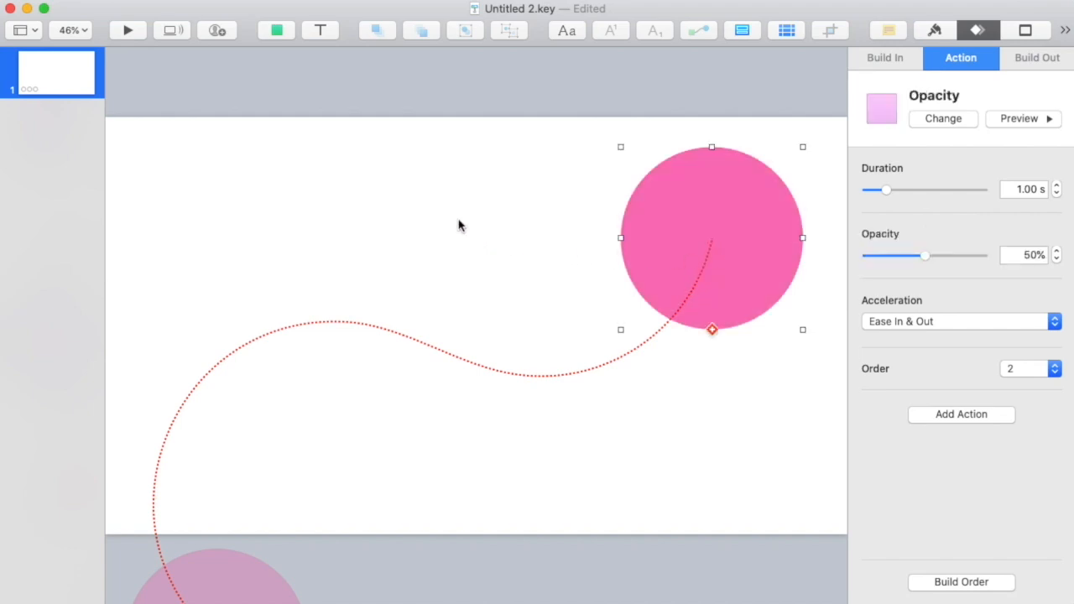
Step: Open the build order and inspect the circle's Move and Opacity builds, keeping the window clear of the circle and its settings
click(962, 582)
drag(162, 80, 736, 116)
click(1067, 100)
click(762, 185)
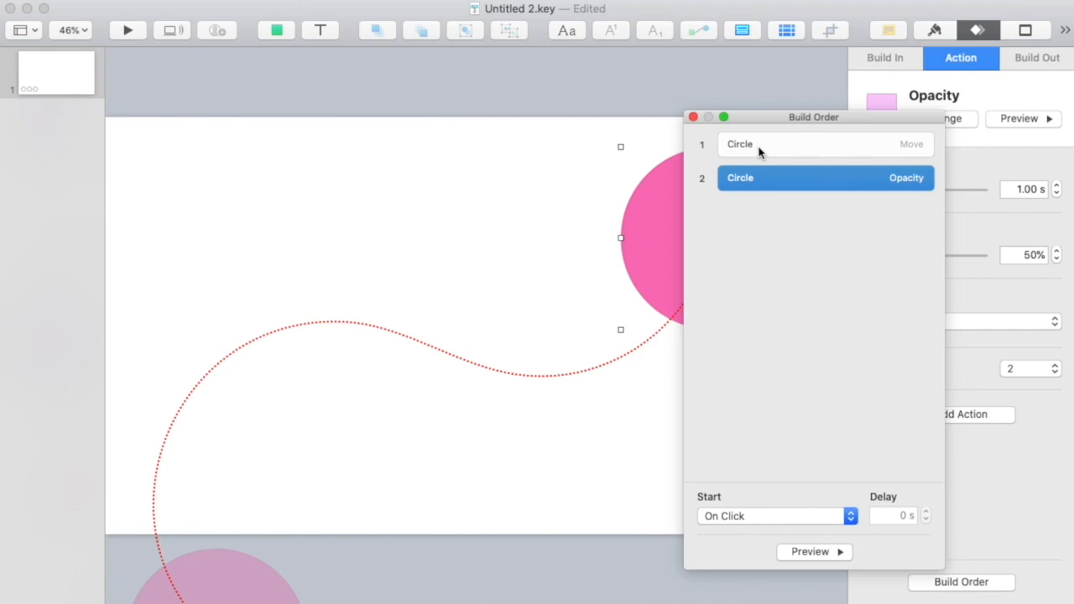
click(759, 147)
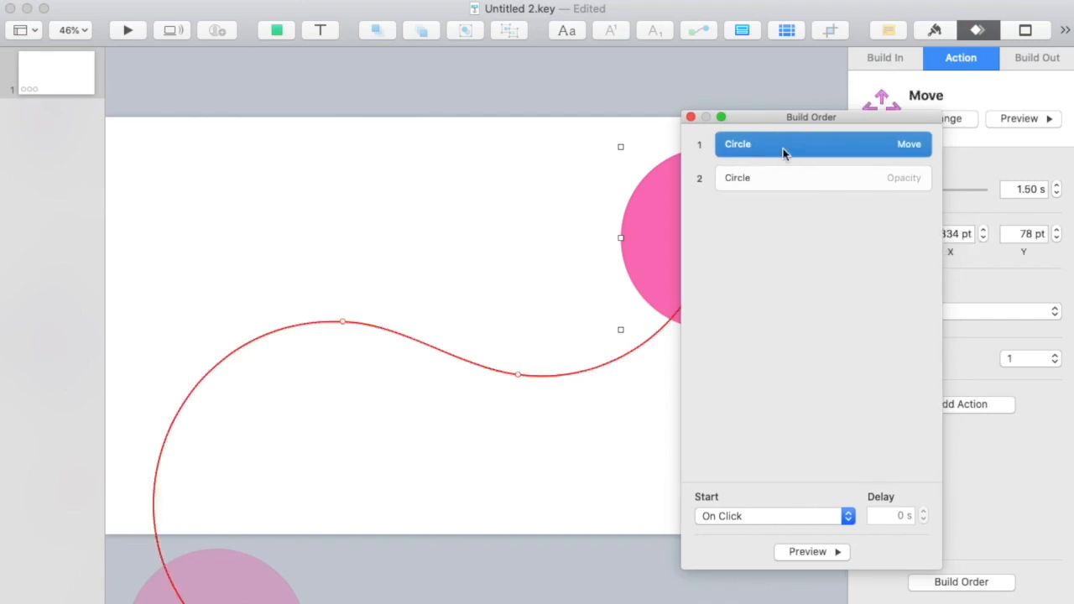
click(776, 192)
drag(742, 121, 116, 74)
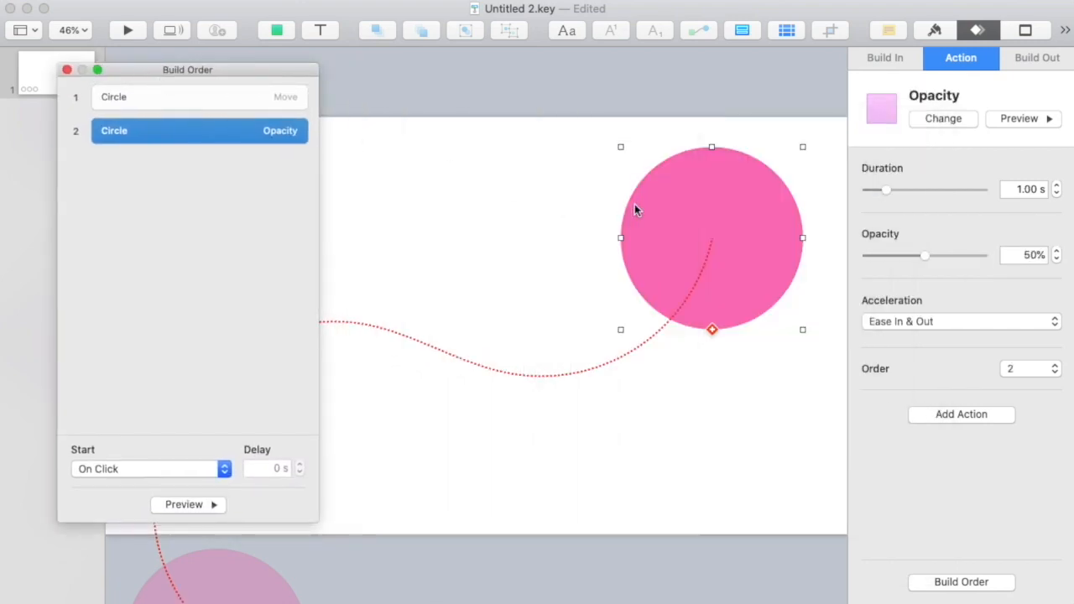
Step: Try changing the second build in the build order from Opacity to Move, and undo the change
click(938, 123)
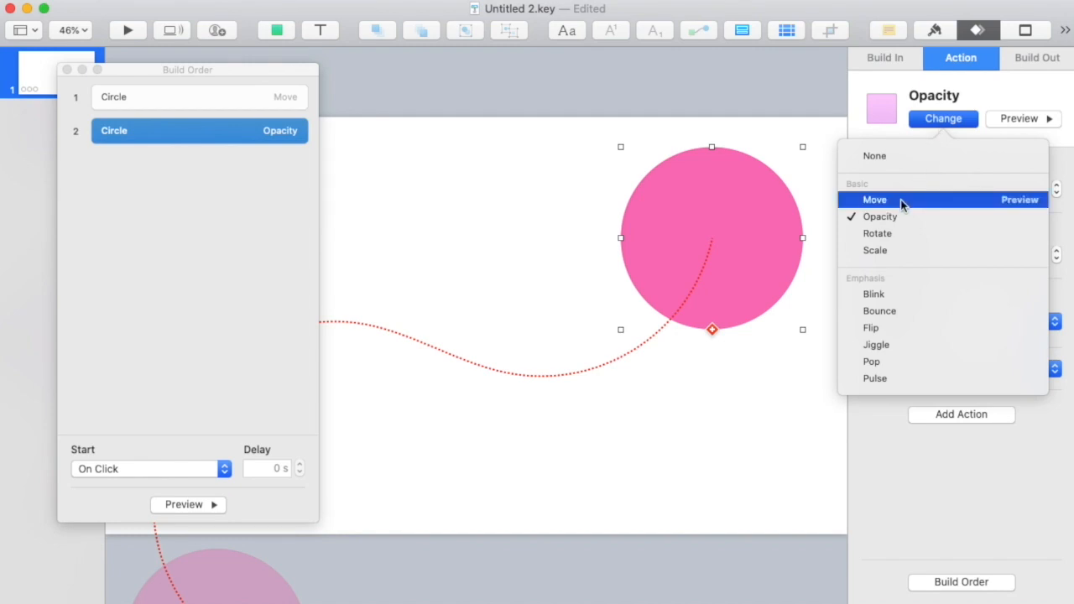
click(875, 199)
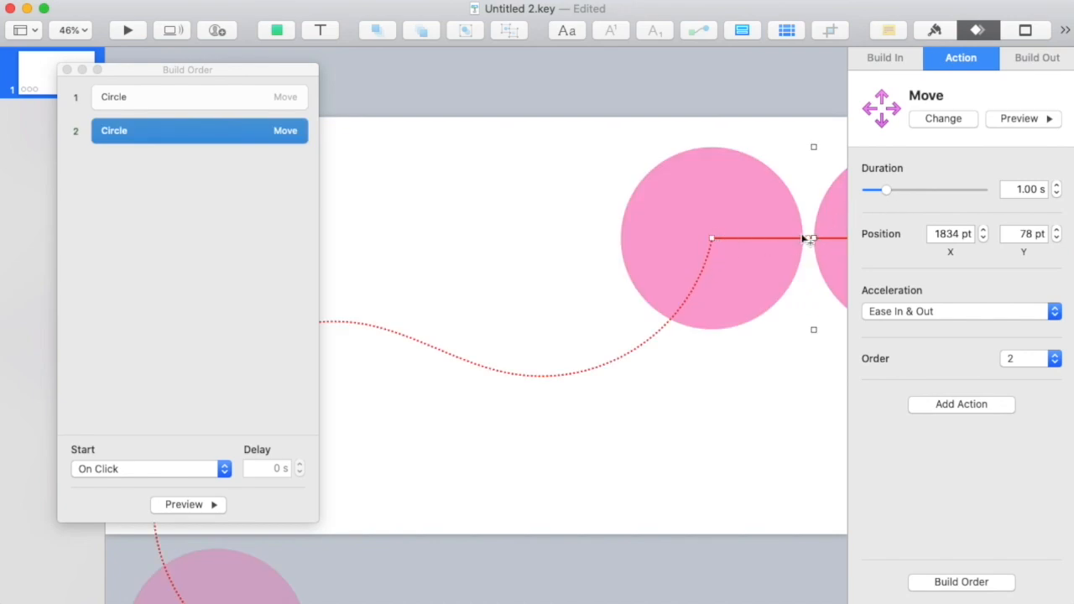
key(super+z)
Step: Show the curved path of the first Move build, then close the build order and deselect the circle
click(160, 98)
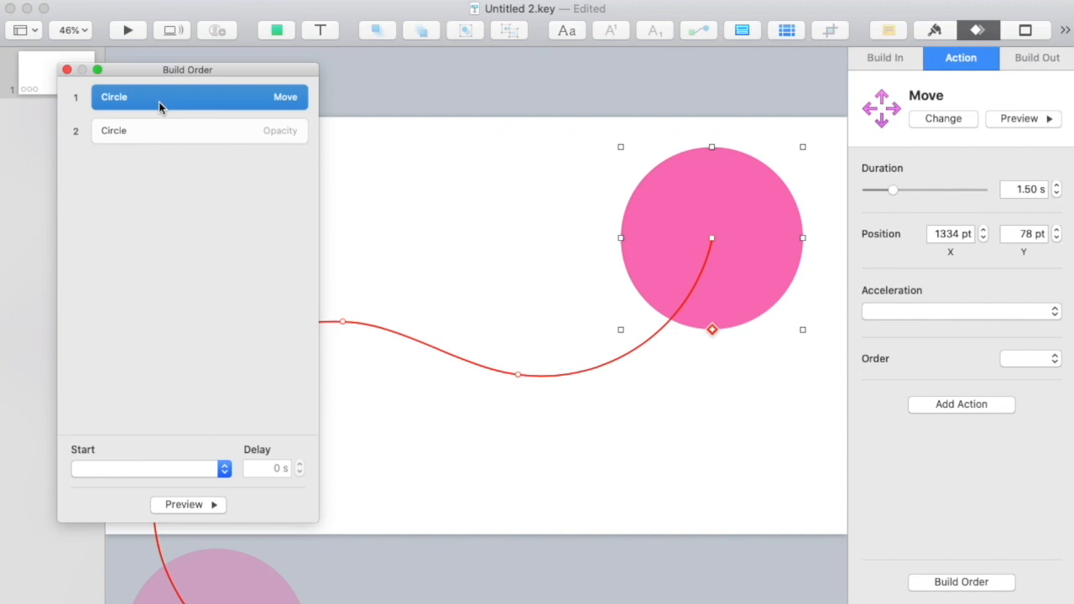
drag(152, 73, 933, 88)
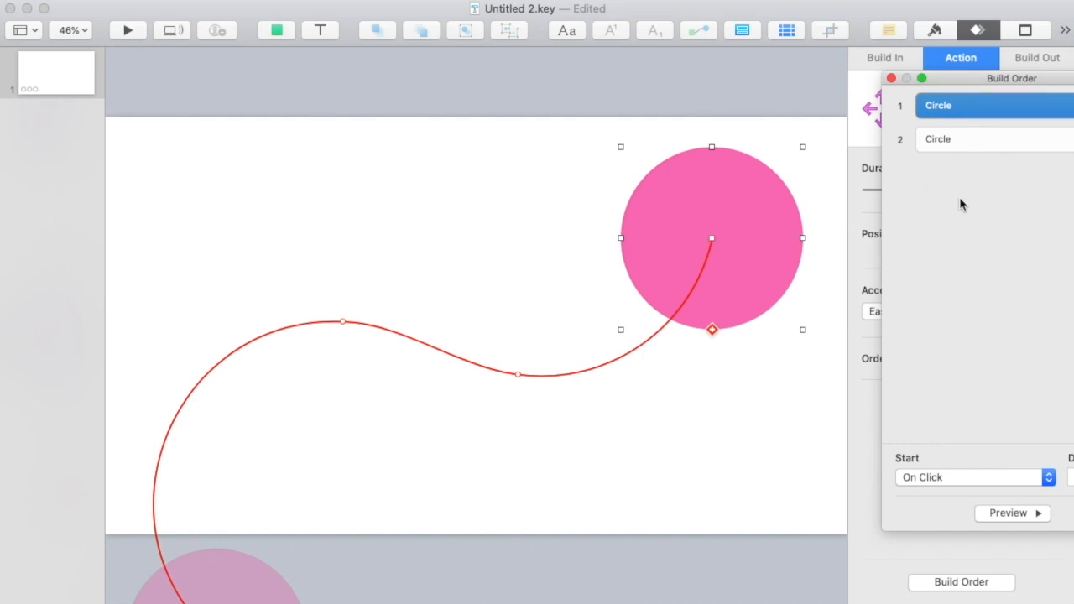
click(891, 78)
click(459, 98)
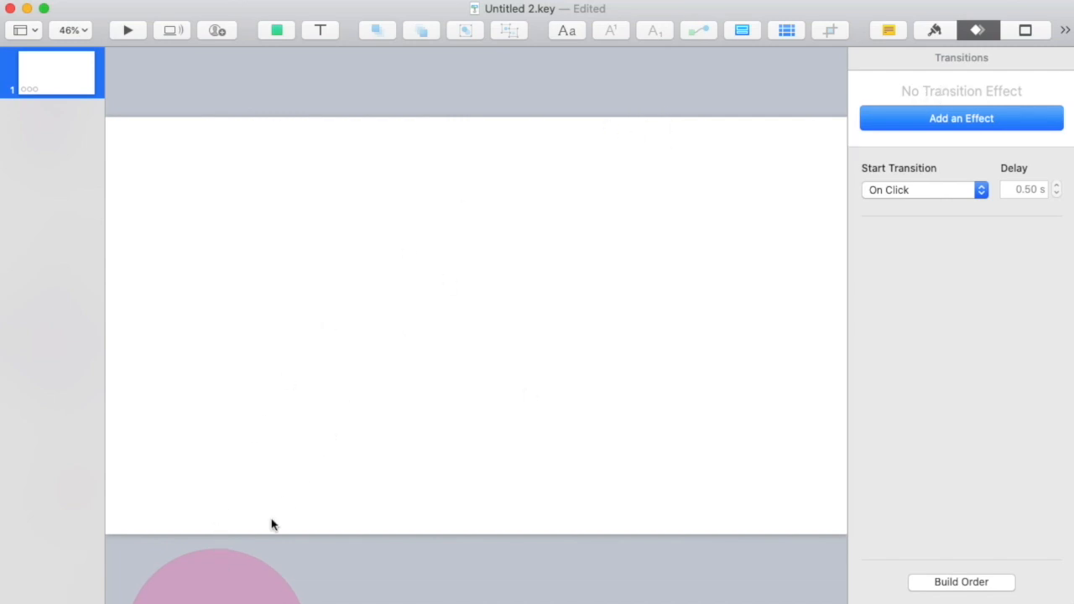
Step: Reselect the circle below the slide and review its Build In, Build Out and Action settings
click(232, 570)
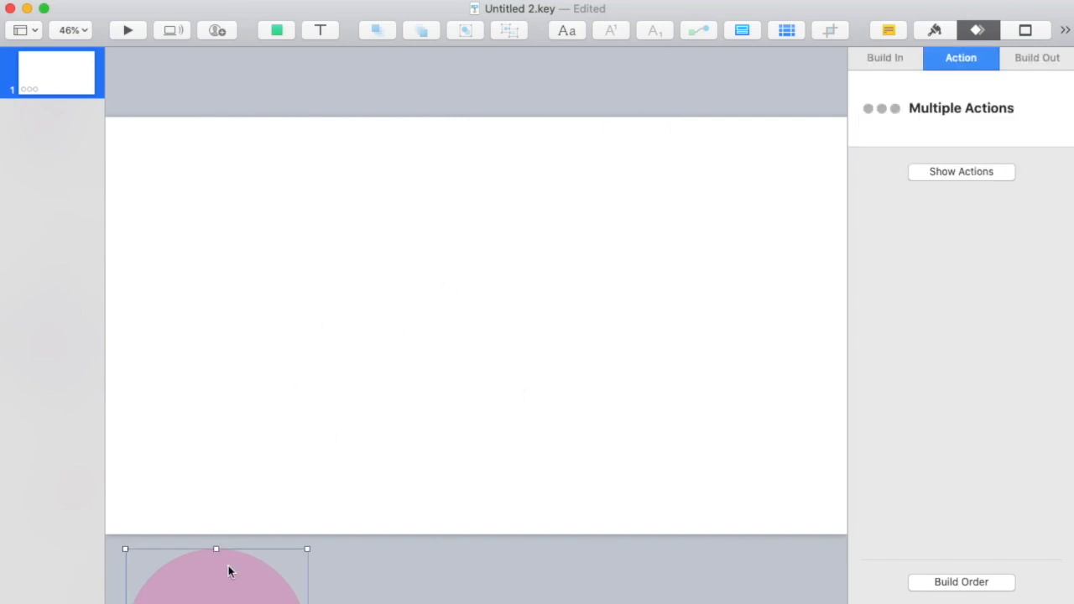
click(885, 62)
click(1037, 59)
click(973, 60)
click(910, 62)
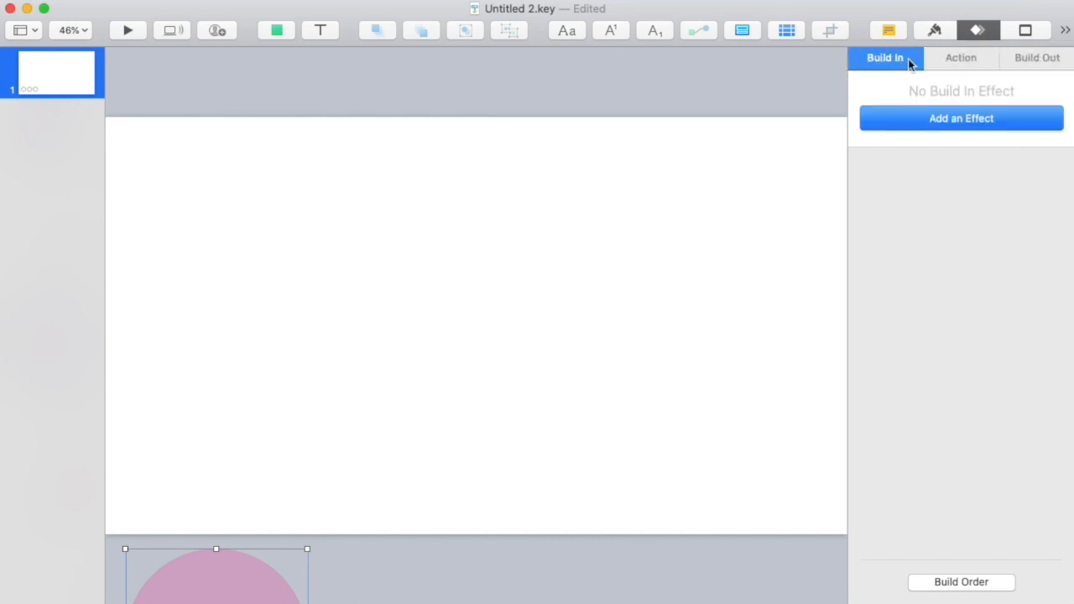